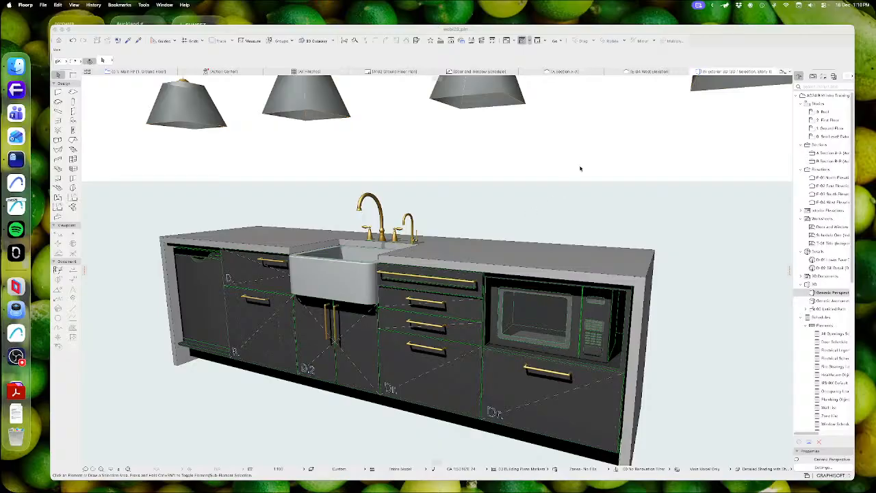
Step: Switch to Archicad and select the base cabinet beneath the kitchen island's bench top in the 3D view
key(super+Tab)
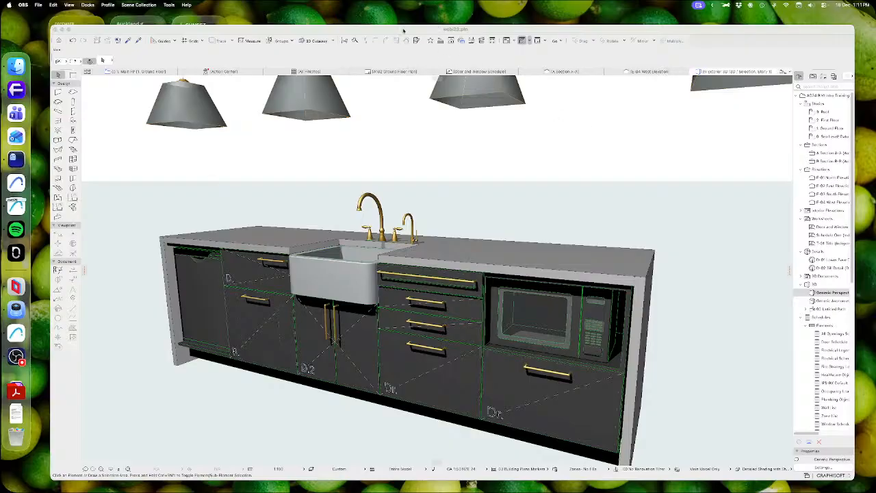
click(404, 30)
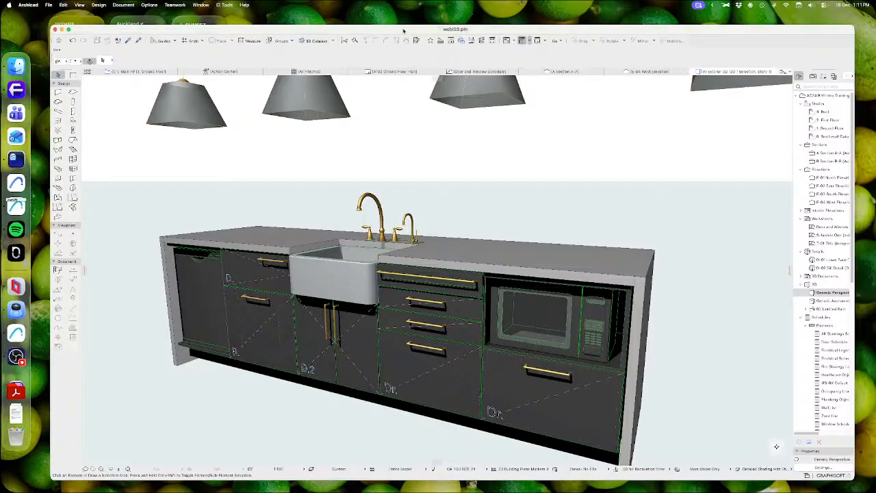
click(508, 246)
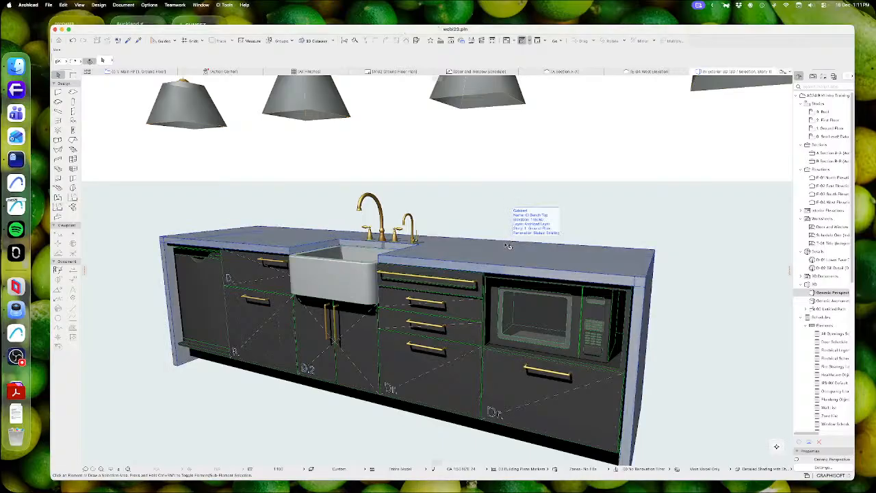
click(701, 400)
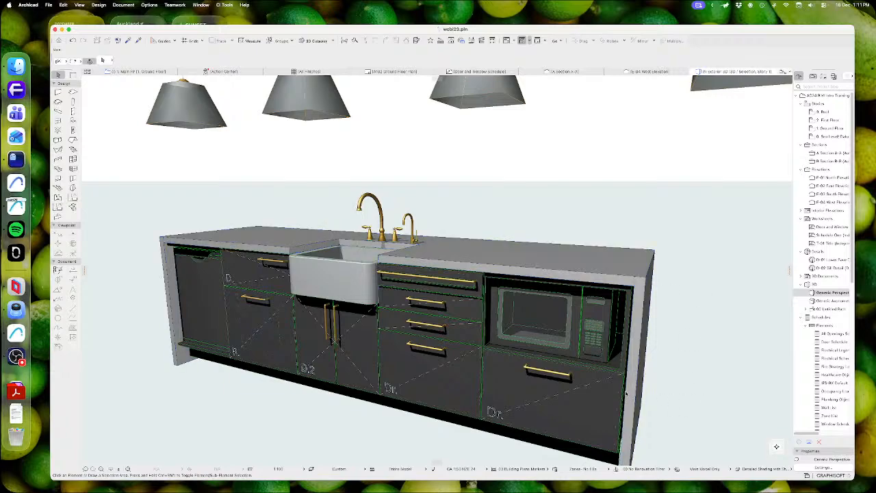
shift+middle_drag(498, 370, 509, 354)
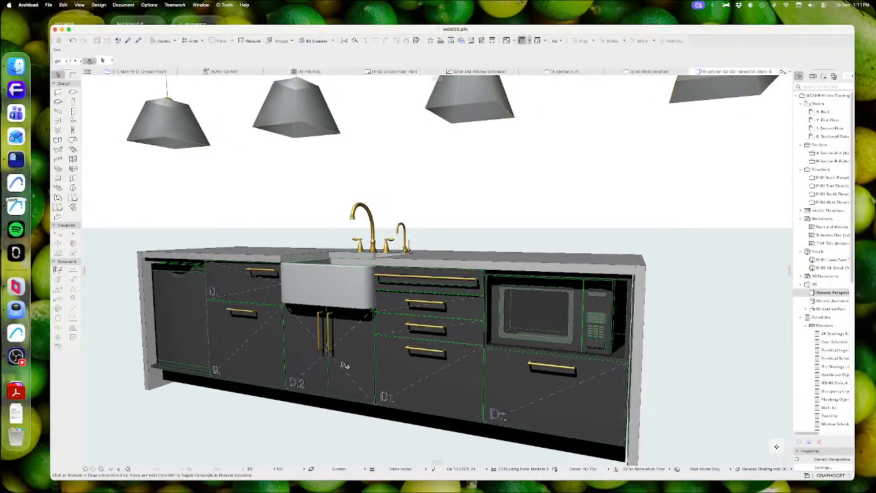
click(345, 366)
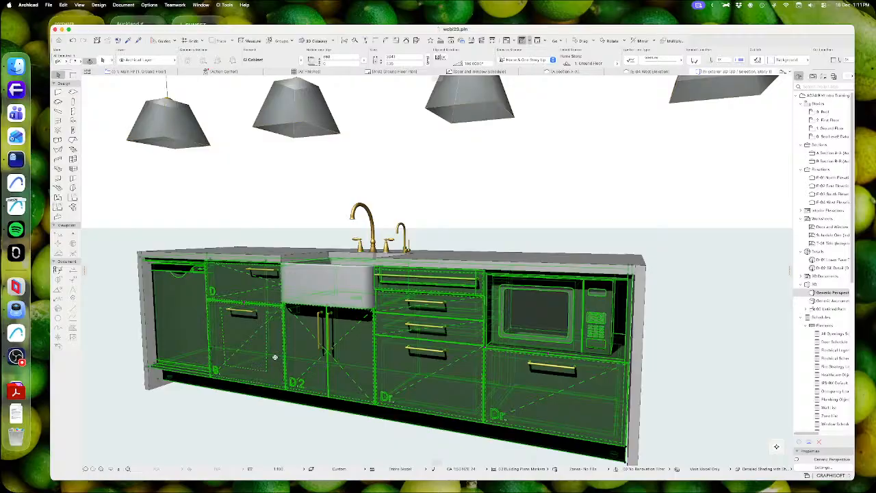
Step: Examine the selected island cabinet's drawers, doors, sink and microwave compartment from several angles
shift+middle_drag(274, 357, 306, 262)
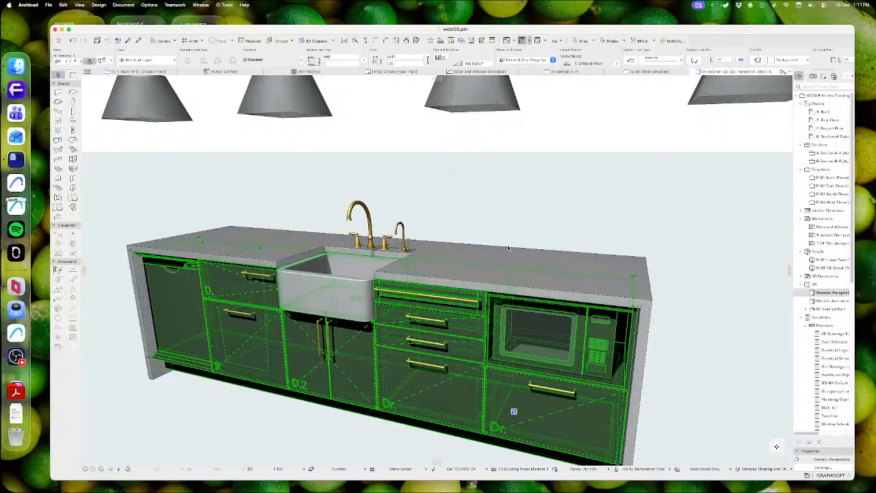
shift+middle_drag(422, 405, 433, 385)
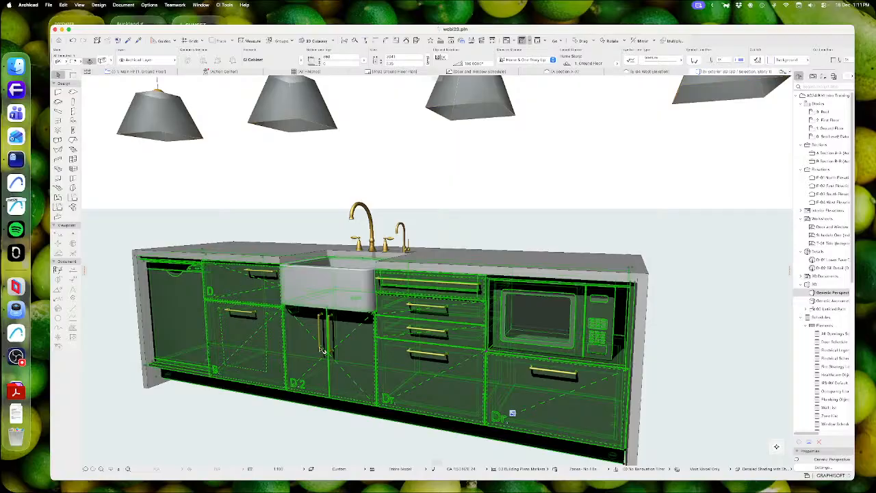
click(432, 368)
shift+middle_drag(432, 368, 430, 373)
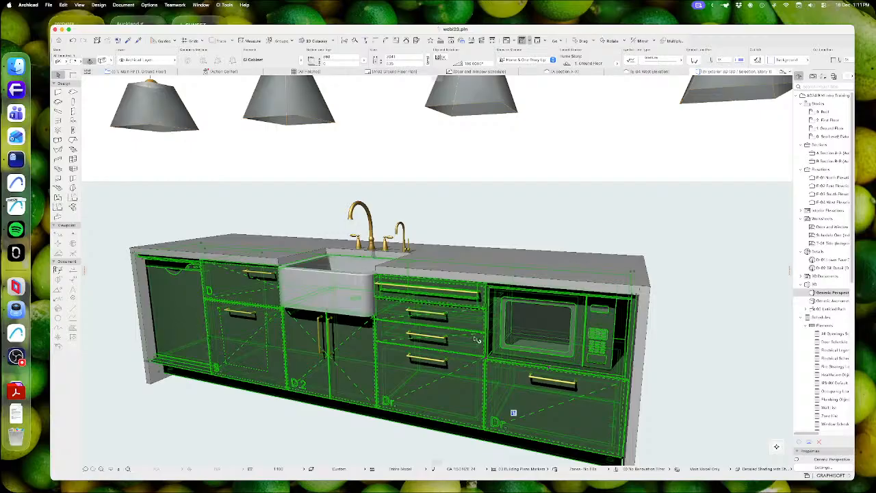
shift+middle_drag(512, 354, 504, 344)
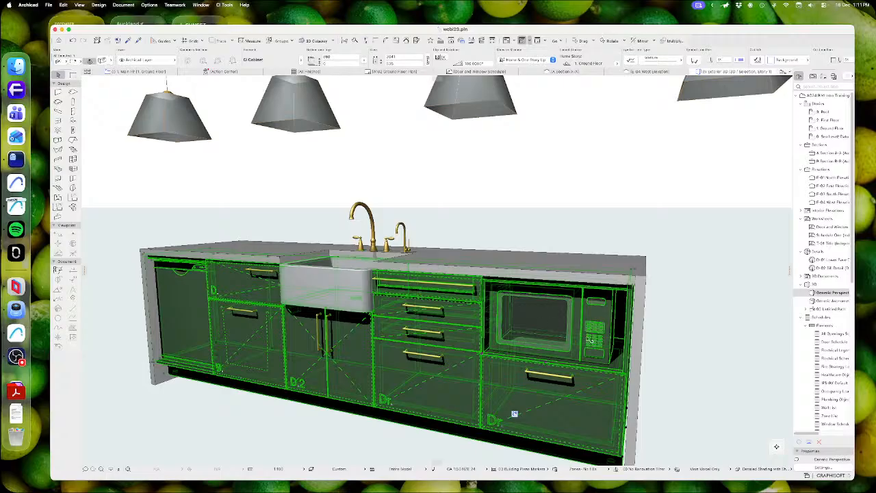
shift+middle_drag(517, 336, 519, 335)
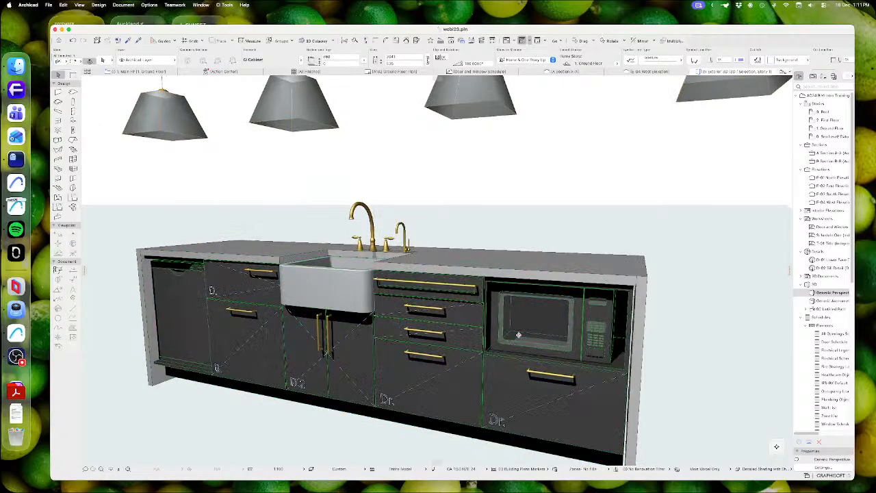
click(869, 249)
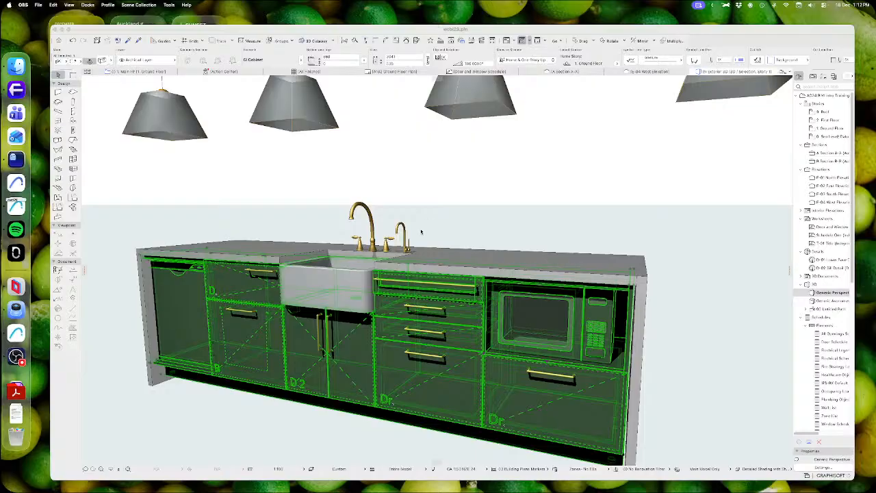
click(432, 226)
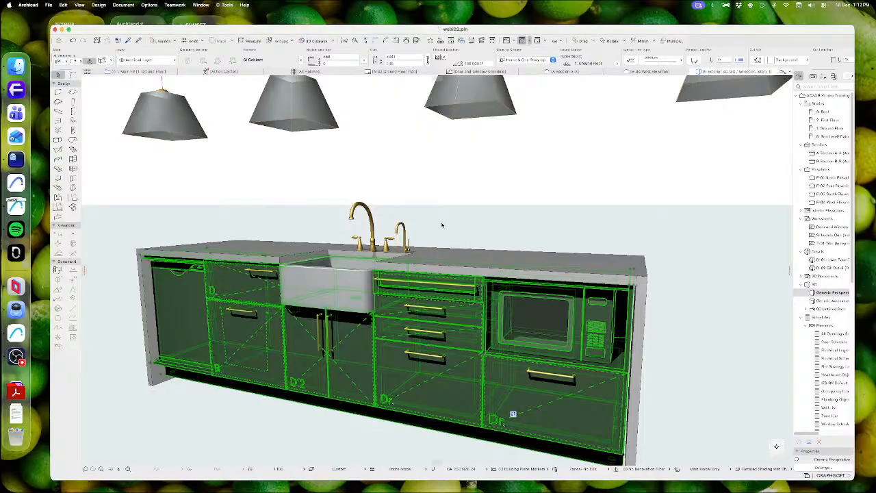
middle_drag(520, 254, 530, 236)
scroll(523, 277, up, 2)
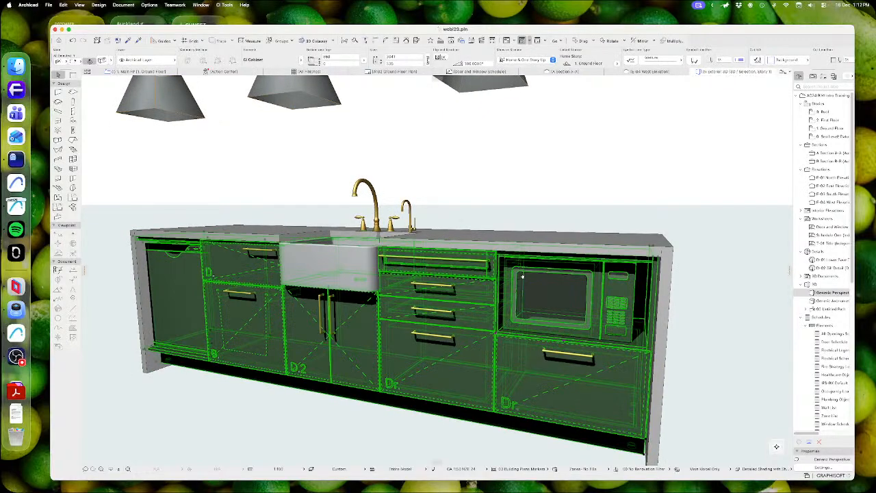
scroll(523, 277, up, 2)
scroll(510, 278, up, 1)
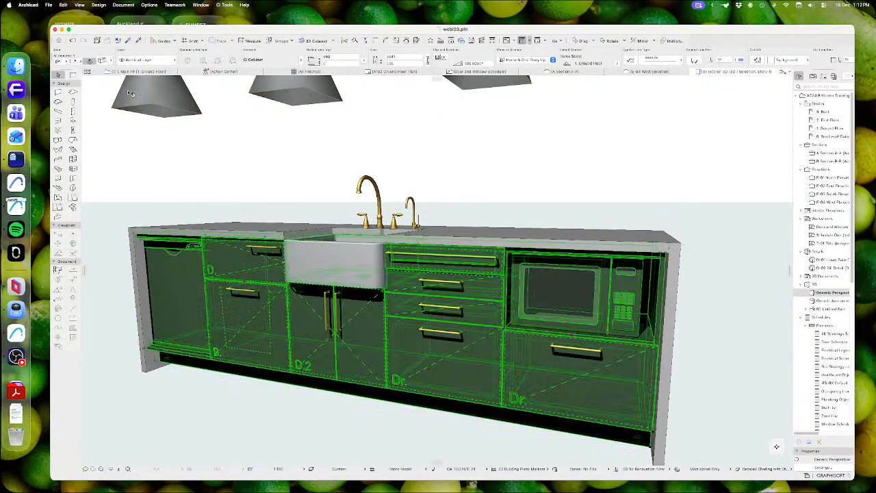
Step: Open the selected cabinet's settings and review its Modules, Shelves & Dividers and Spaces parameters
click(104, 61)
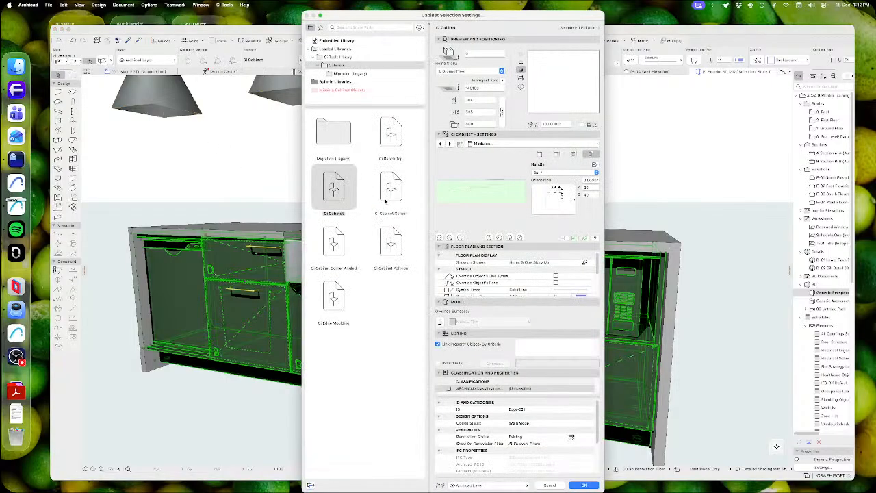
click(500, 145)
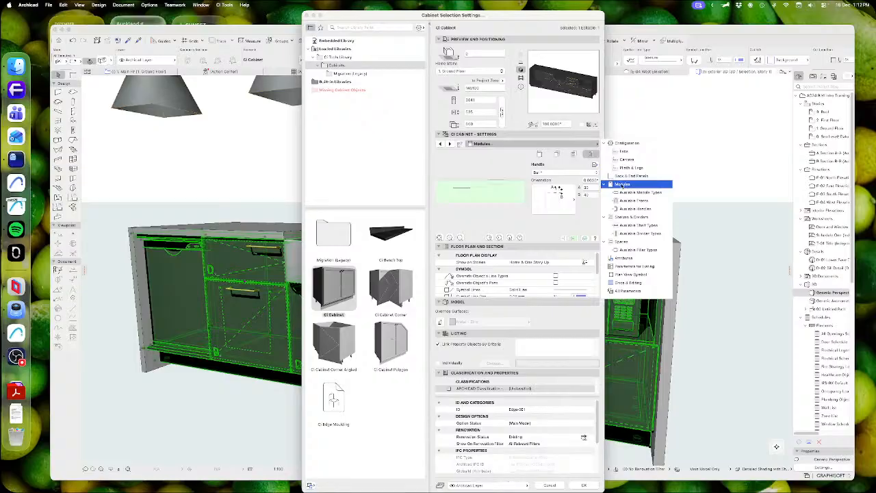
click(625, 217)
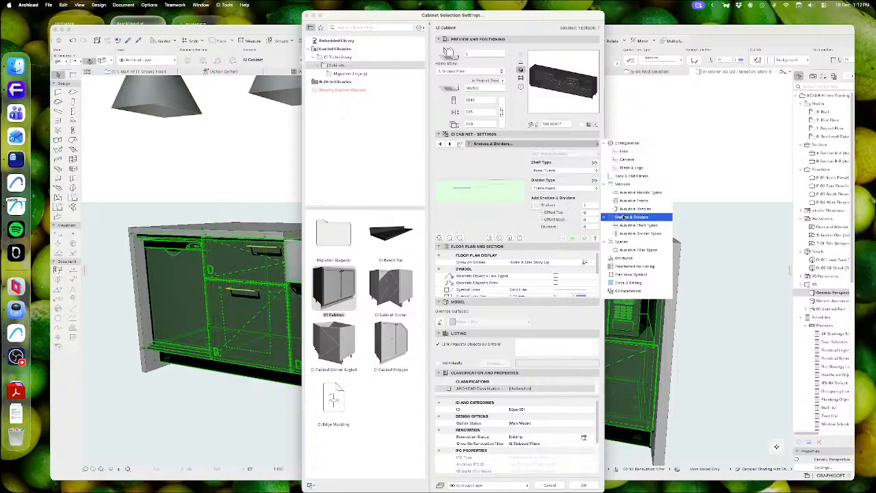
click(621, 243)
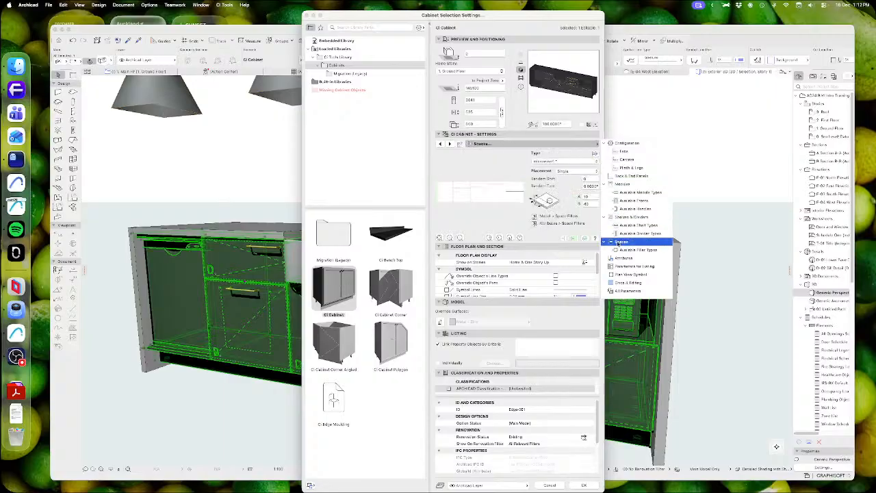
click(506, 224)
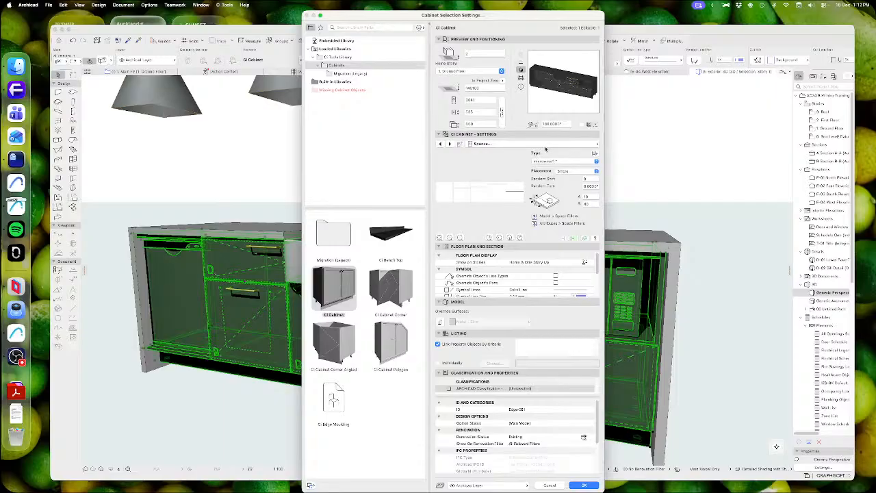
Step: Change the bin module below the single drawer to the Open Shelves type and apply the cabinet settings
drag(488, 22, 569, 31)
click(601, 159)
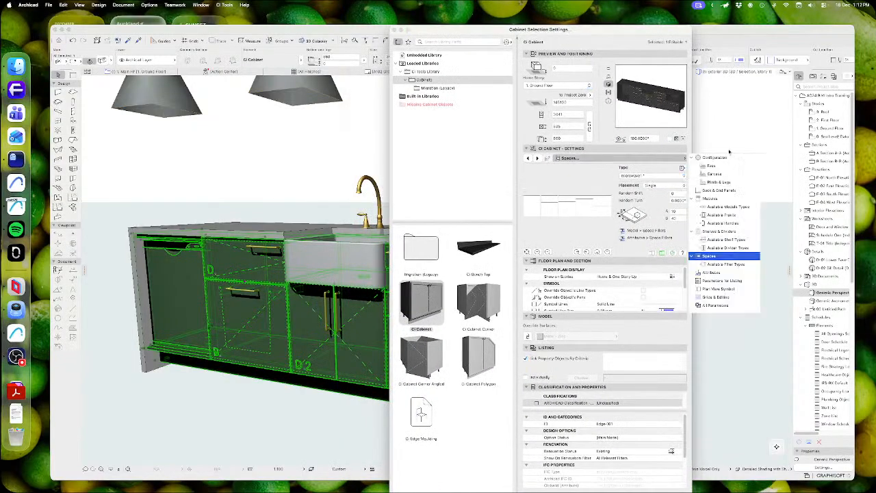
click(710, 199)
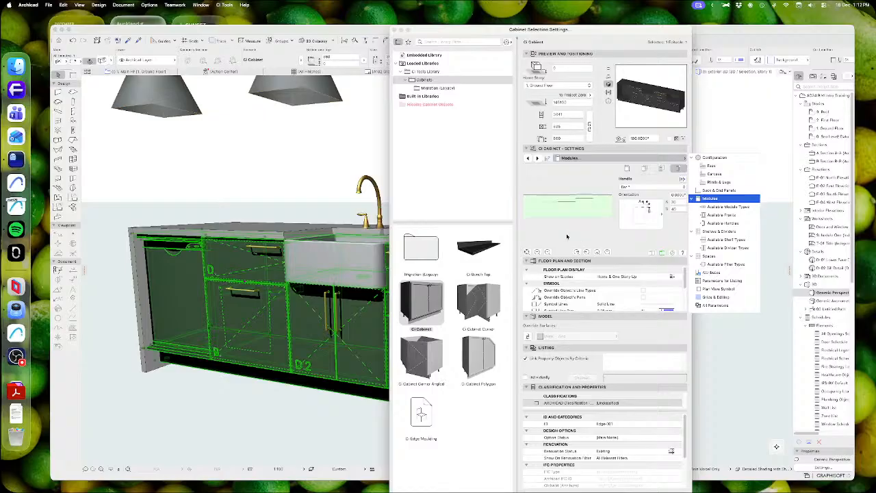
click(650, 255)
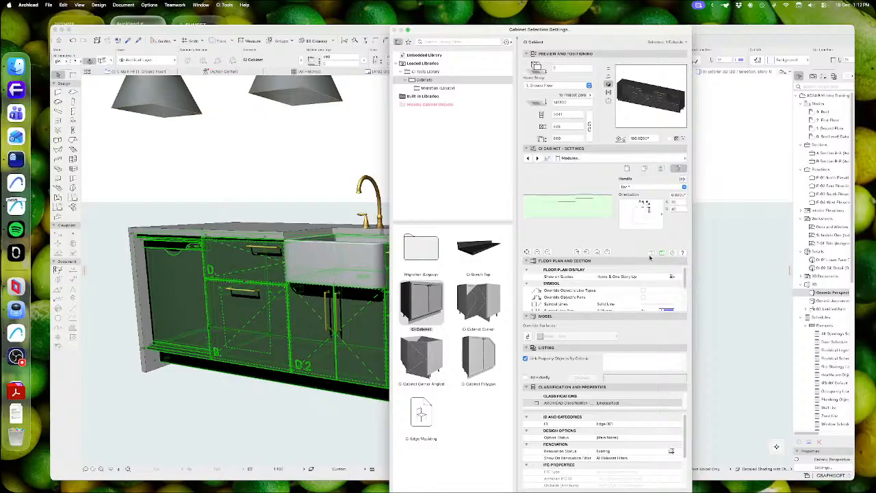
click(551, 210)
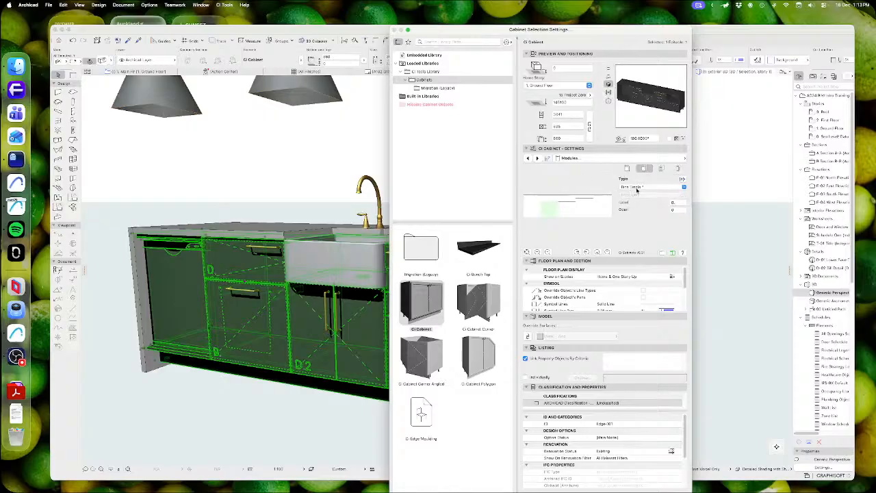
click(641, 187)
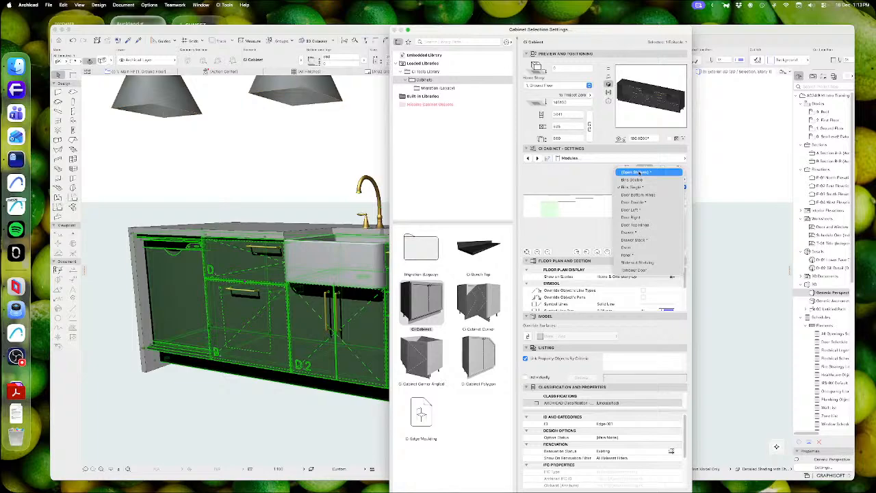
click(641, 173)
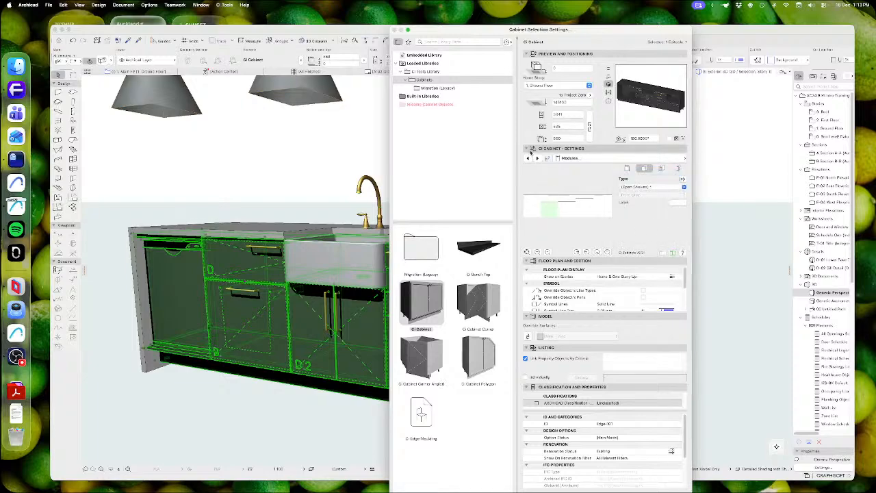
click(557, 263)
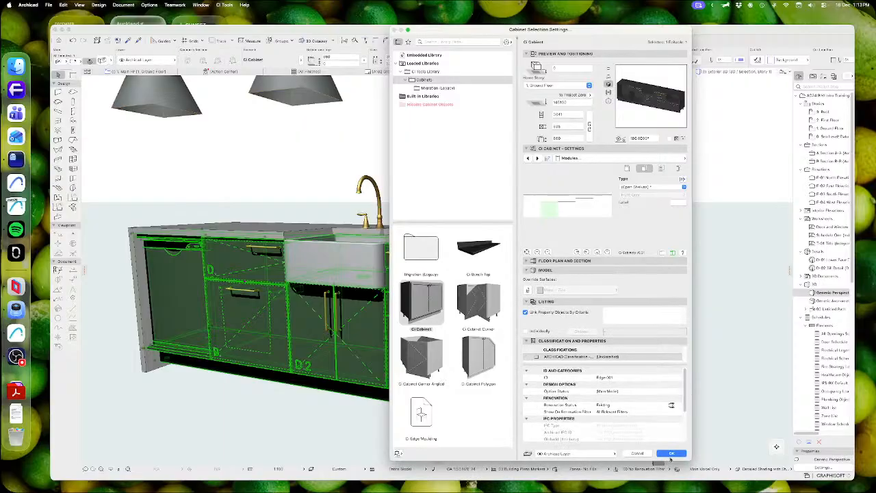
click(671, 454)
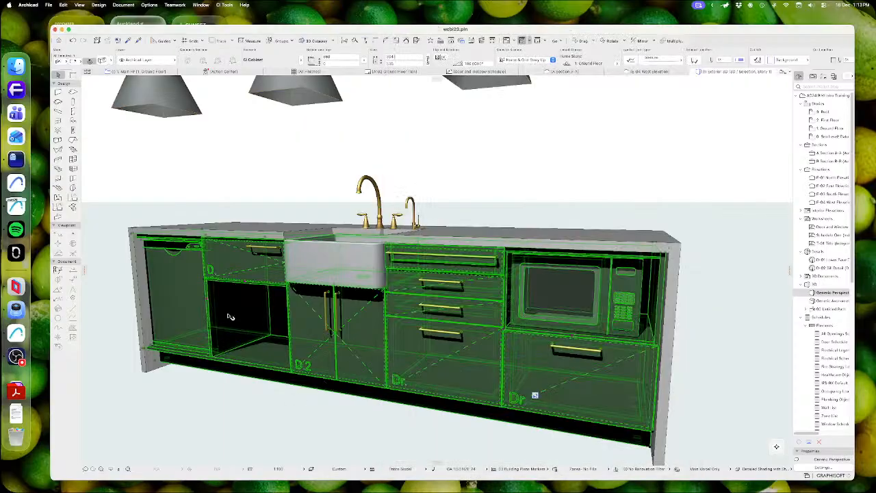
Step: Set the space filler of the open module below the single drawer to Books Set 1 and apply the cabinet settings
shift+middle_drag(210, 313, 243, 307)
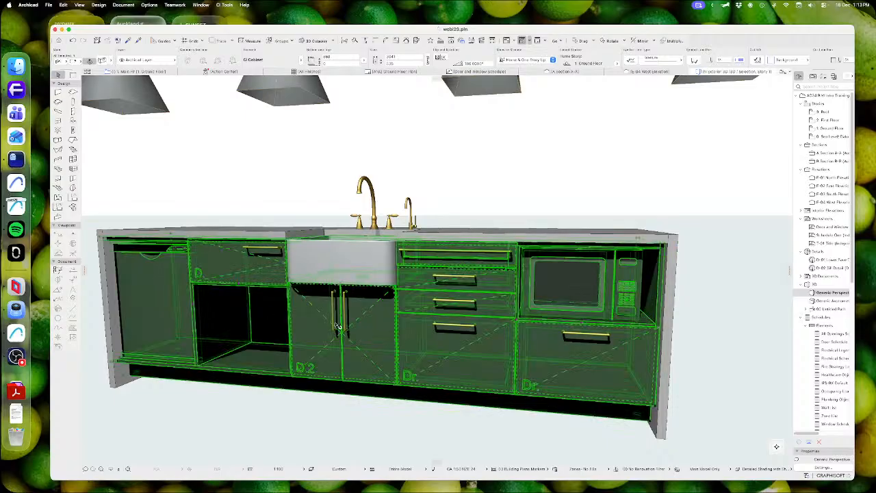
middle_drag(337, 327, 340, 327)
scroll(360, 343, up, 6)
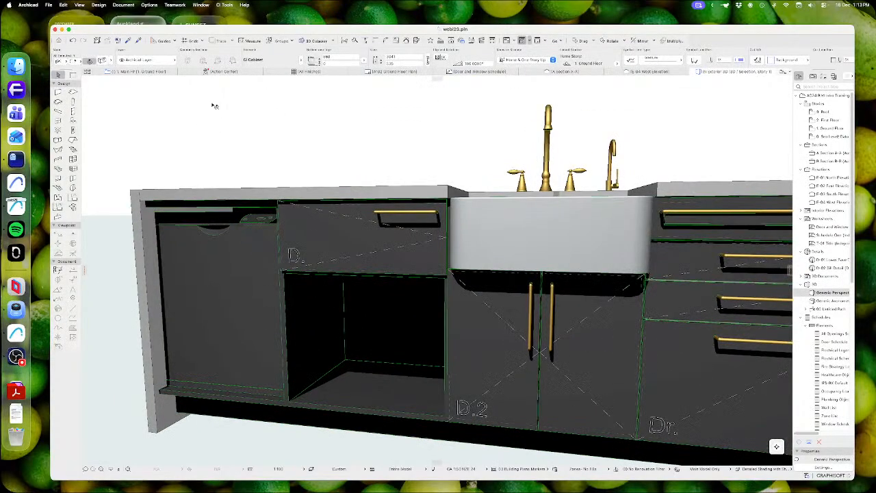
key(super+t)
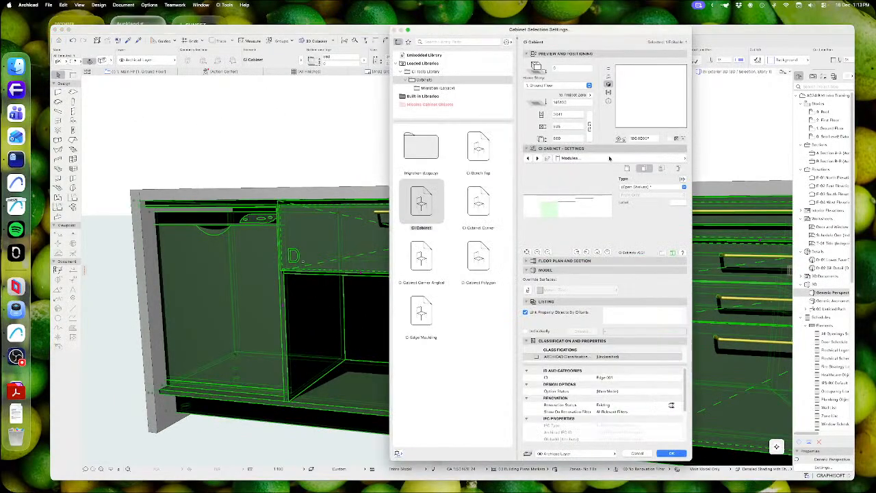
click(595, 158)
click(710, 256)
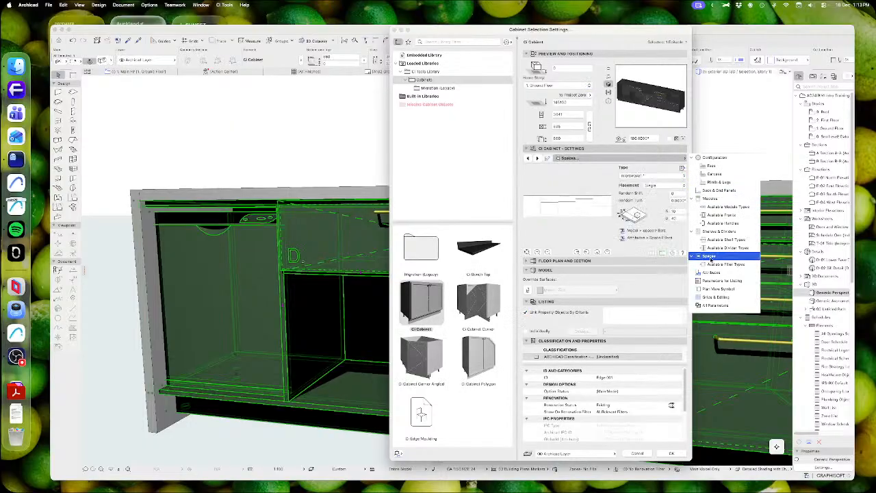
click(549, 213)
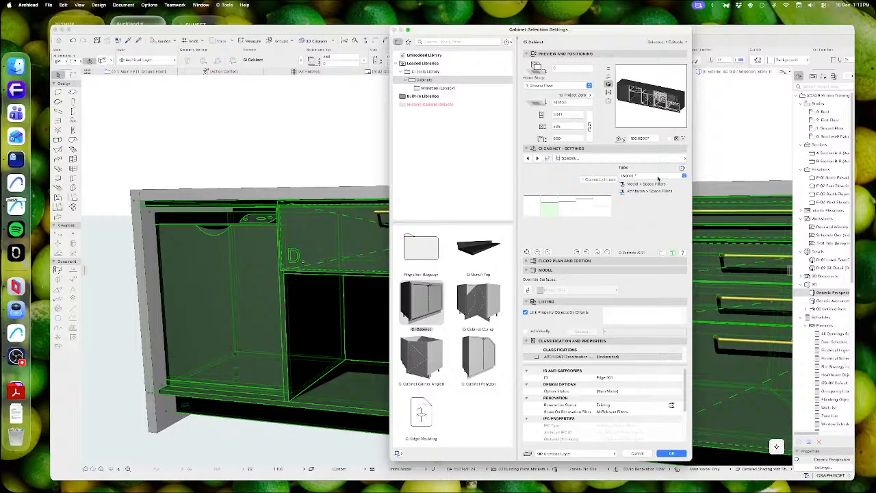
click(631, 175)
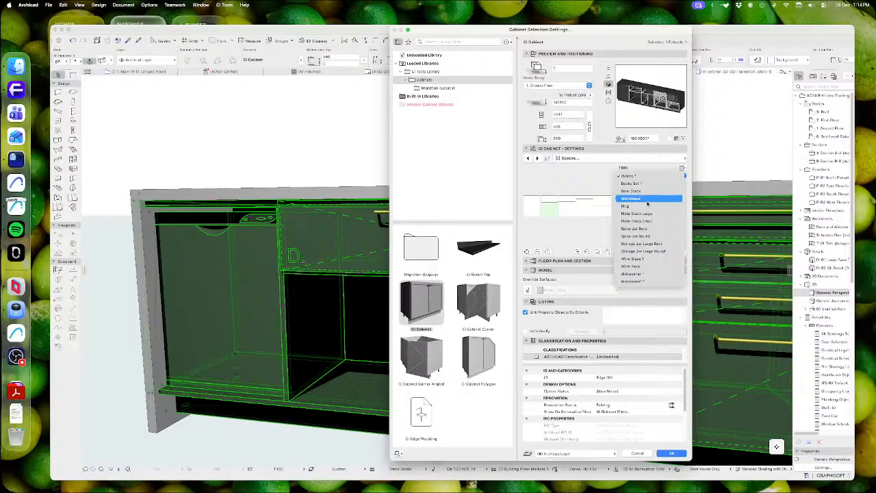
click(631, 184)
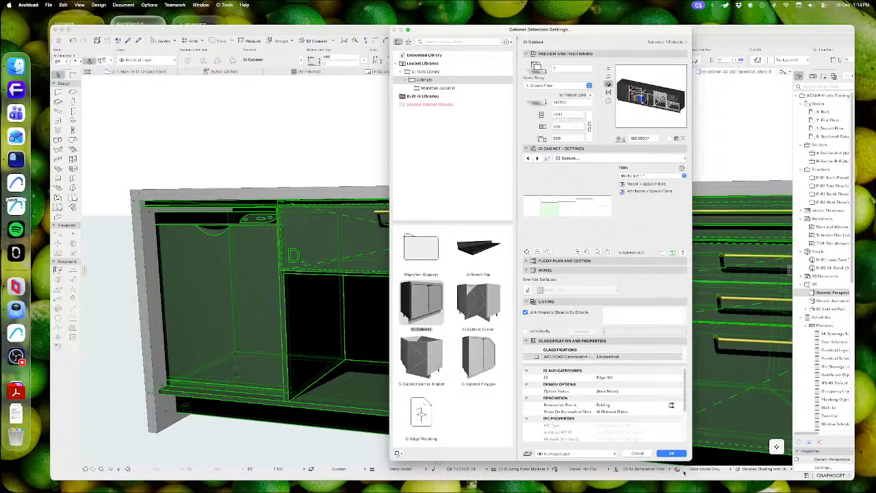
click(672, 454)
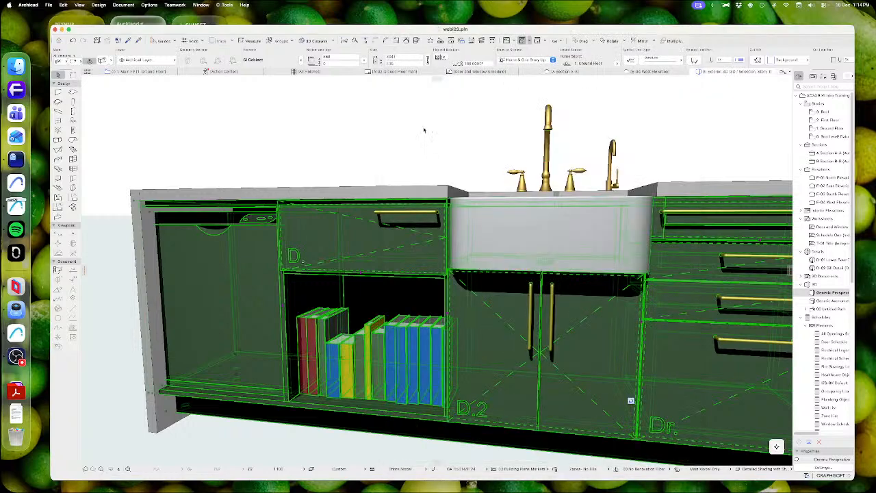
click(419, 133)
shift+middle_drag(368, 319, 388, 350)
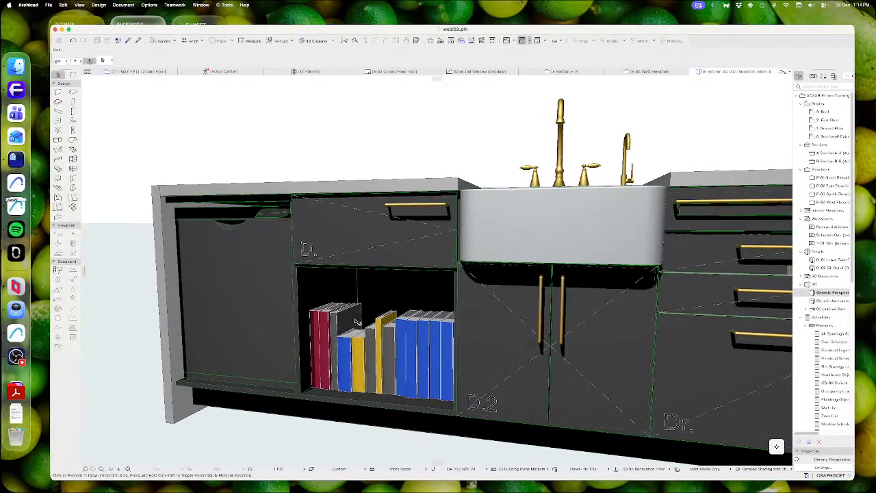
Step: Reselect the cabinet, change the open module's space filler to Plate Stack Large and apply the settings
key(super+a)
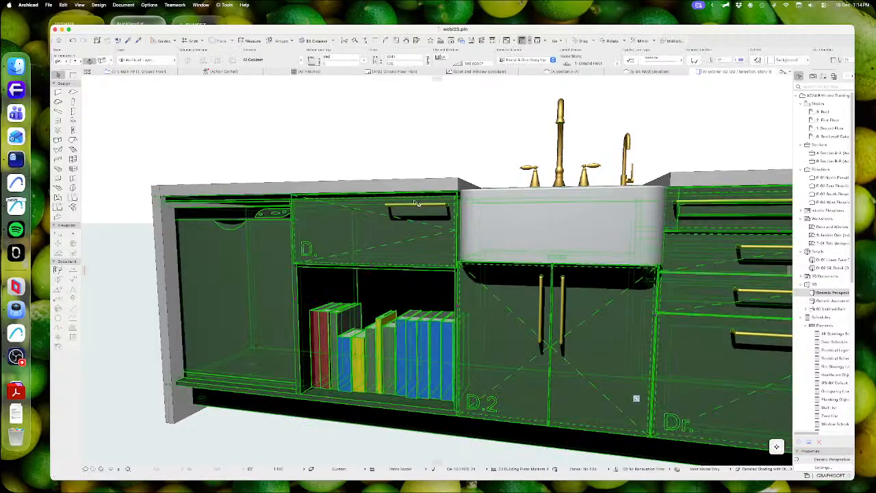
click(425, 160)
shift+middle_drag(421, 315, 416, 337)
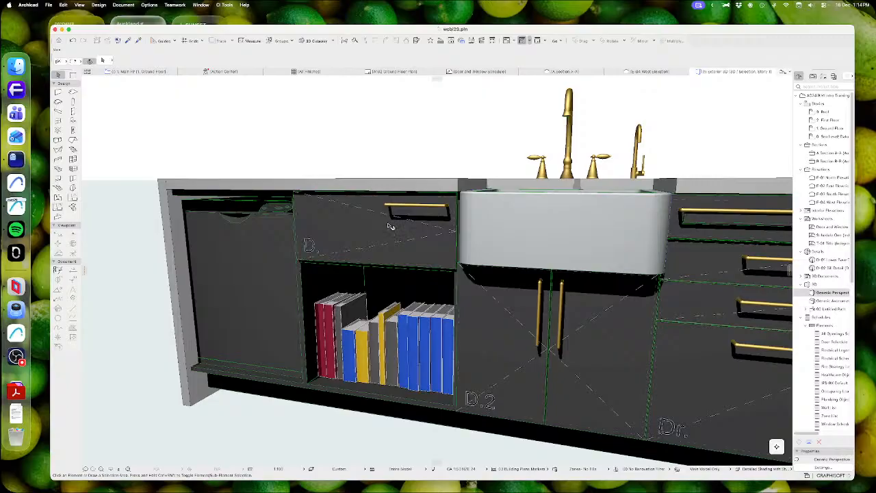
key(super+a)
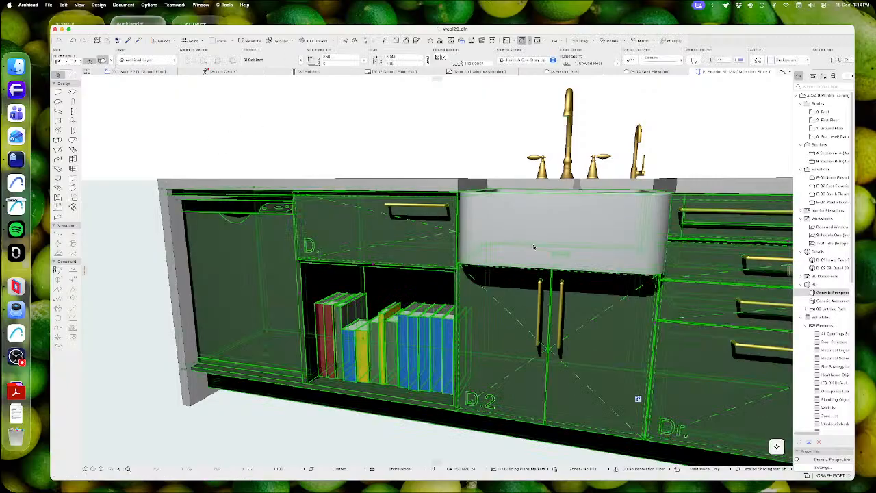
double_click(534, 247)
click(651, 177)
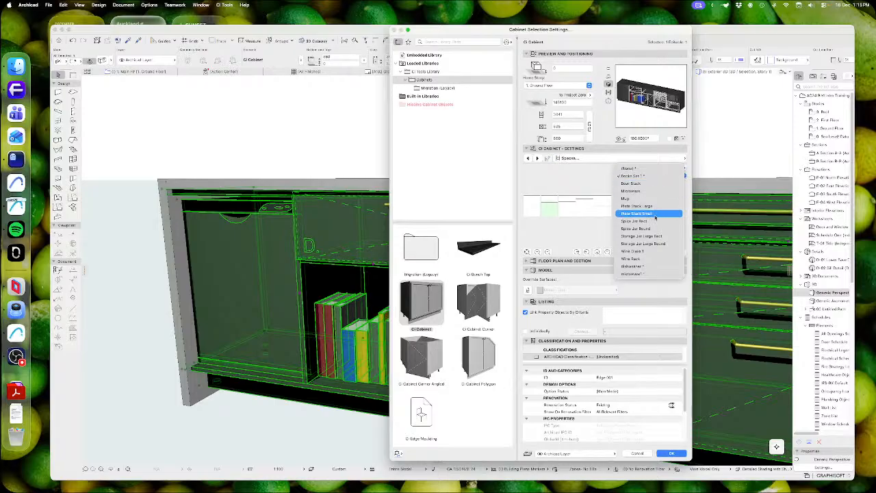
click(642, 207)
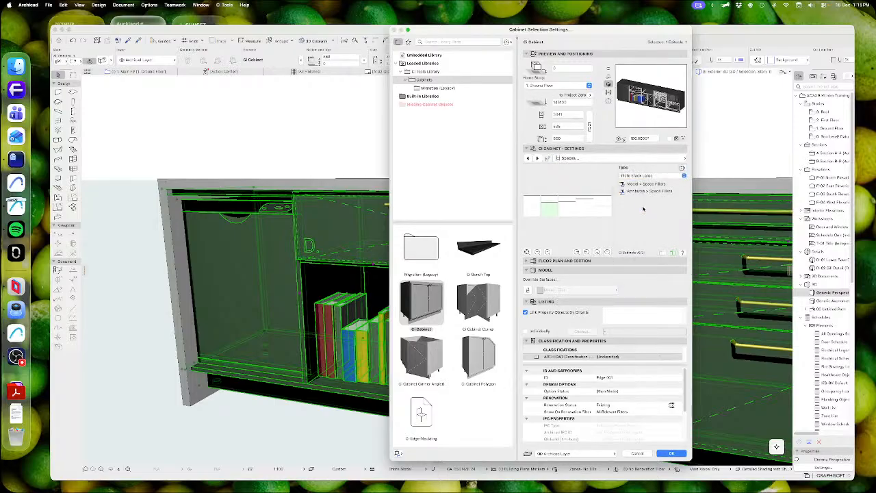
click(672, 453)
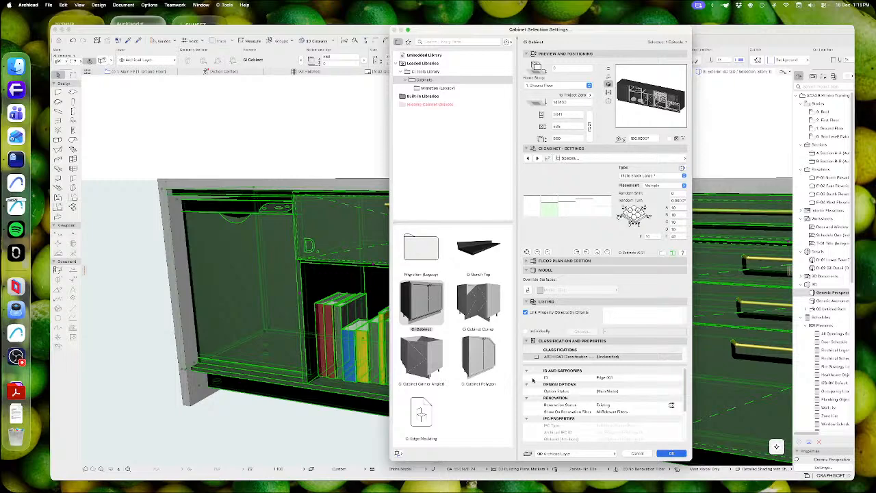
shift+middle_drag(380, 377, 388, 368)
Step: Change the open module's space filler to Storage Jar Large Rect, apply it and view the cabinet unselected
click(91, 61)
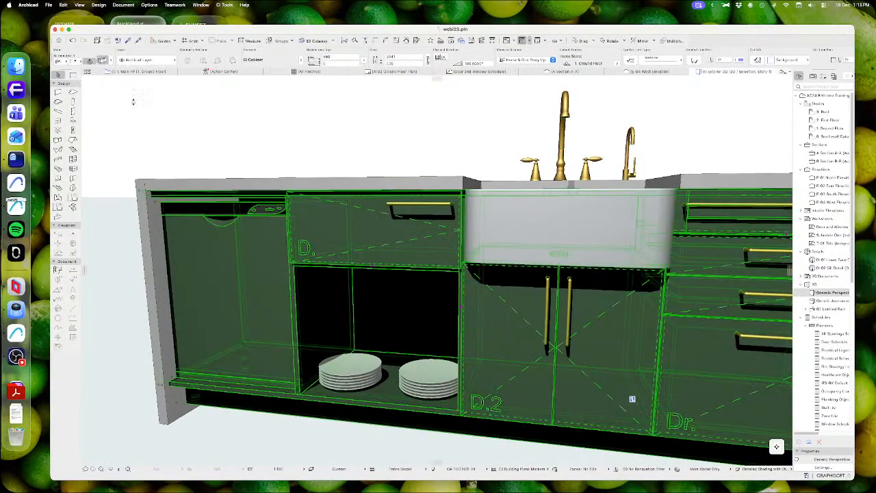
click(653, 176)
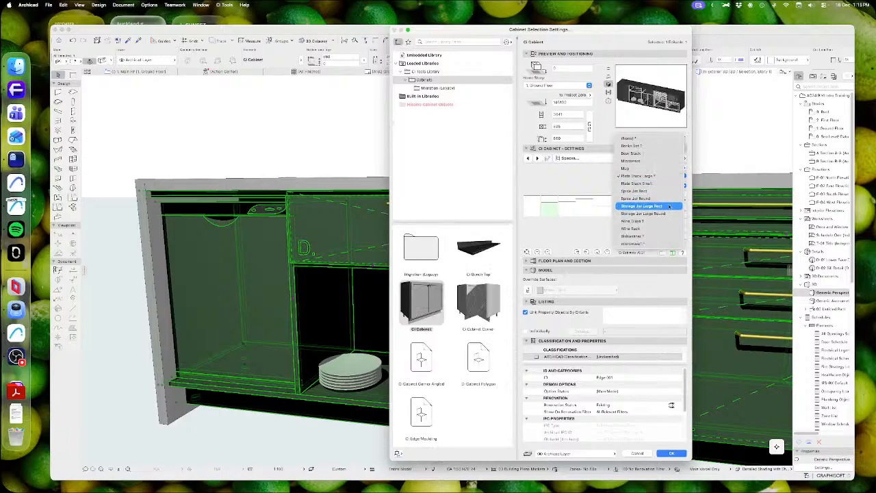
click(657, 206)
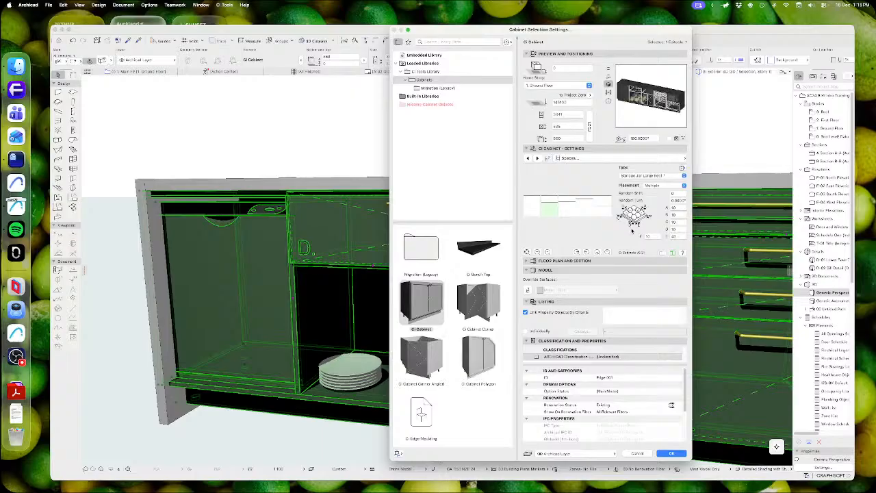
click(672, 453)
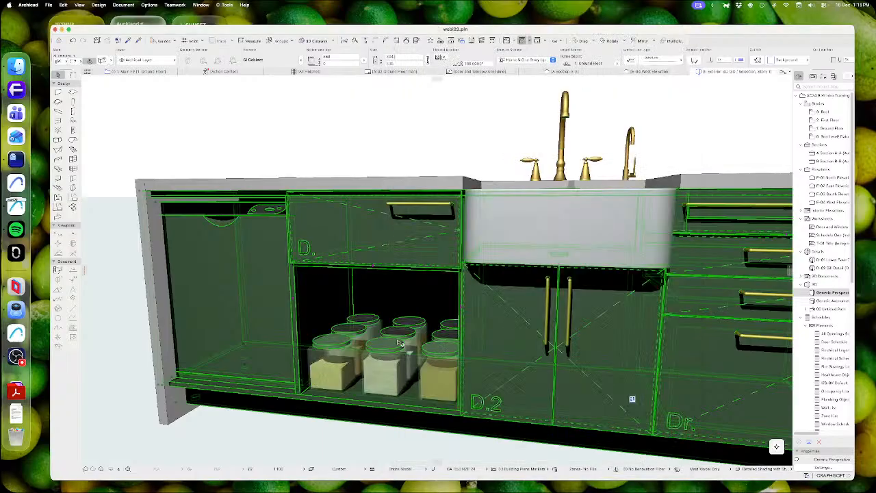
shift+middle_drag(393, 385, 400, 371)
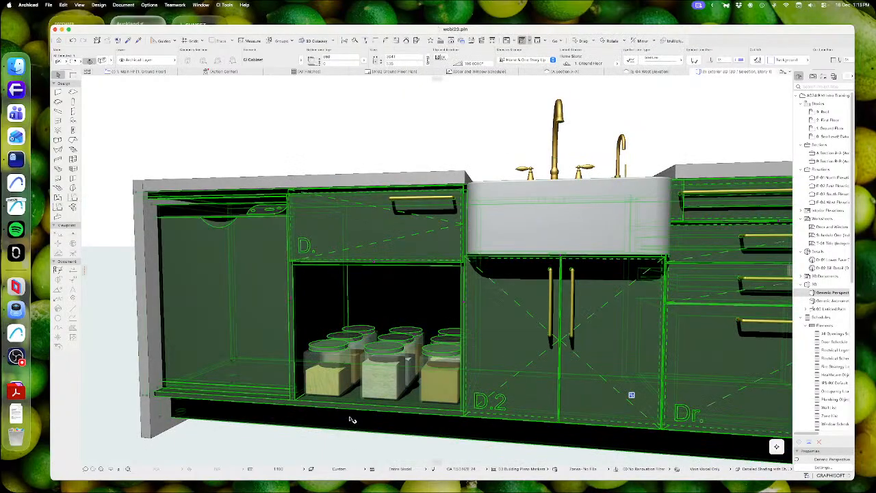
click(327, 427)
click(293, 429)
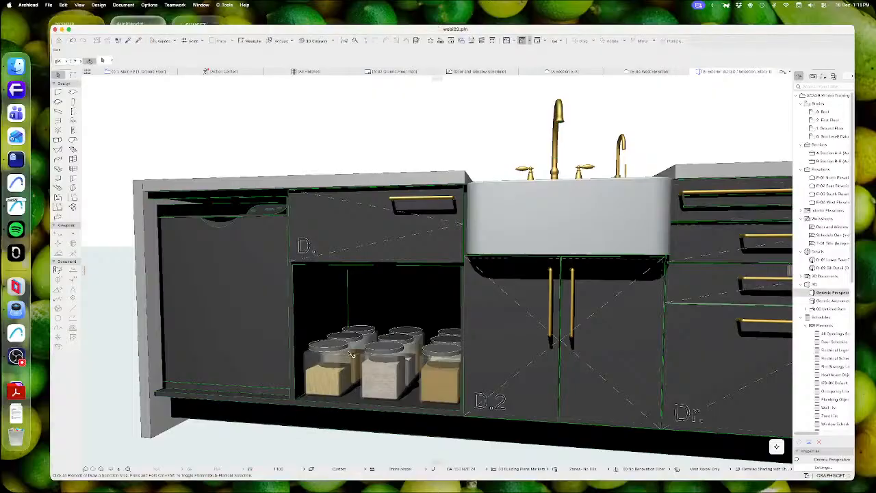
shift+middle_drag(422, 363, 380, 368)
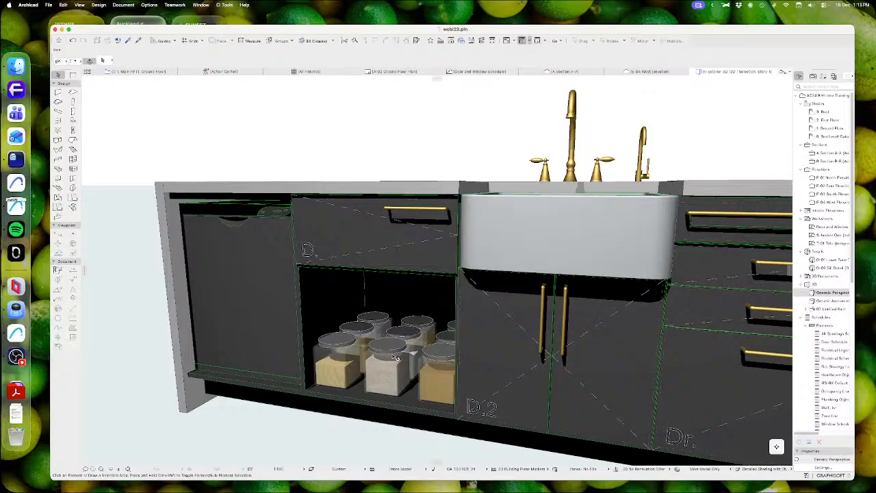
Step: Reopen the cabinet's settings, try the Bowl Stack filler in the open module's space and set it to Books Set 1
click(397, 359)
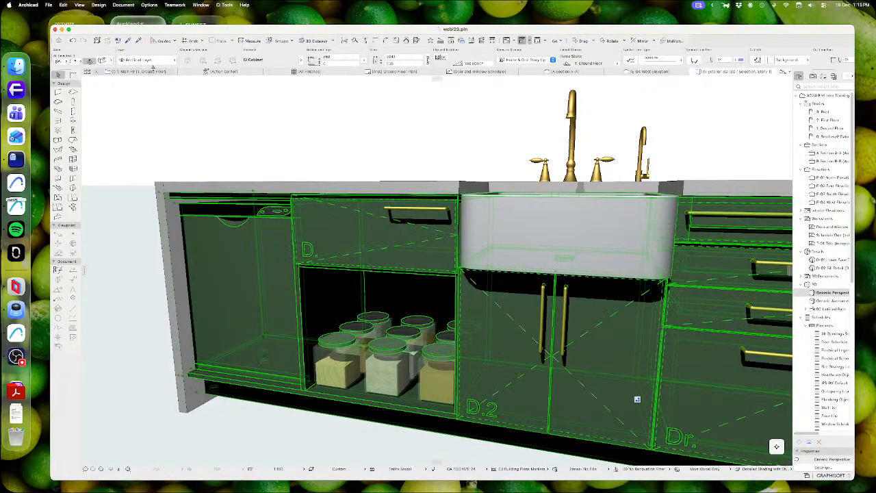
click(101, 61)
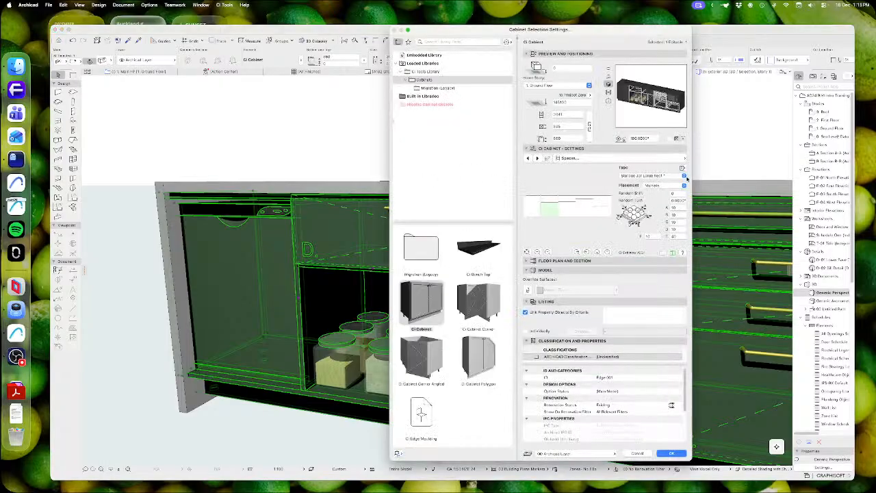
click(644, 177)
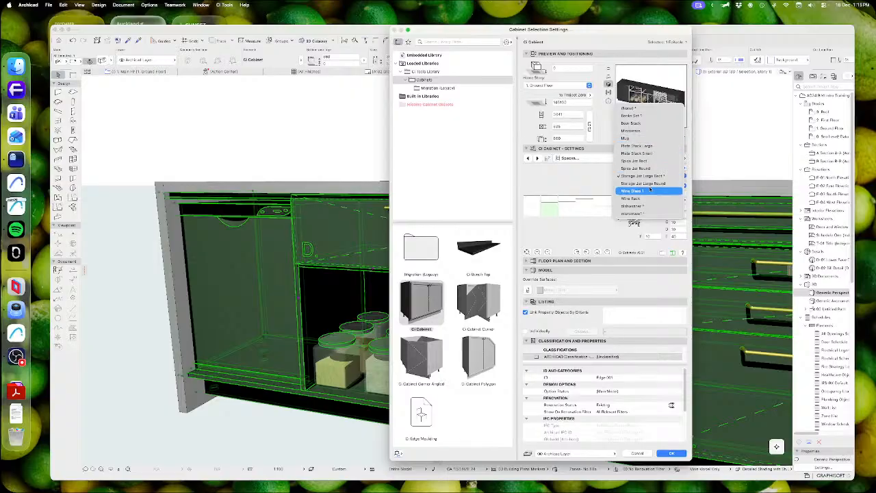
click(632, 124)
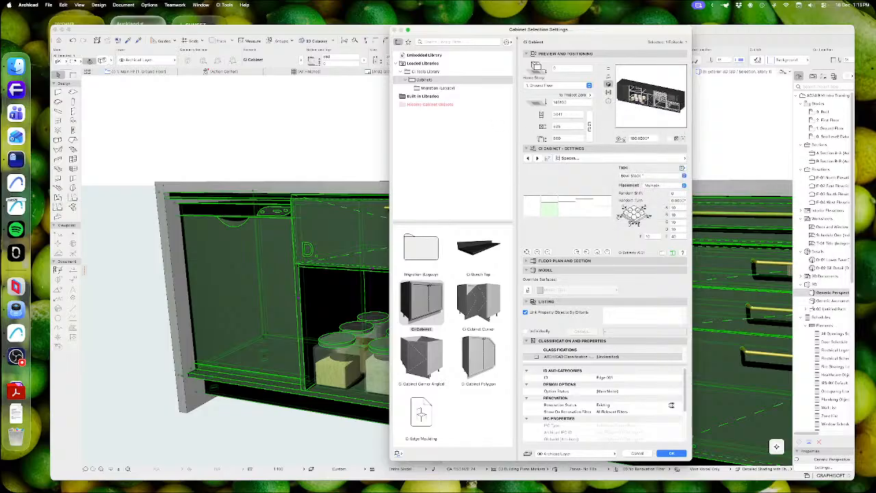
click(643, 175)
click(655, 181)
click(648, 177)
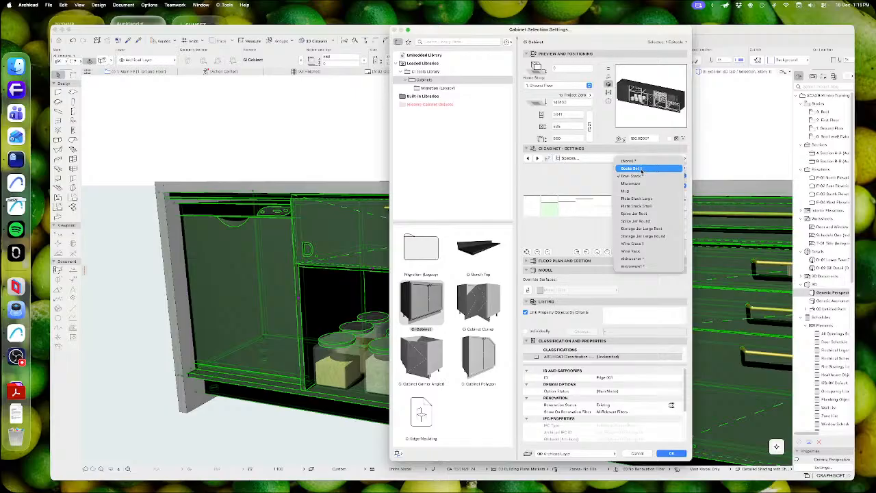
click(642, 169)
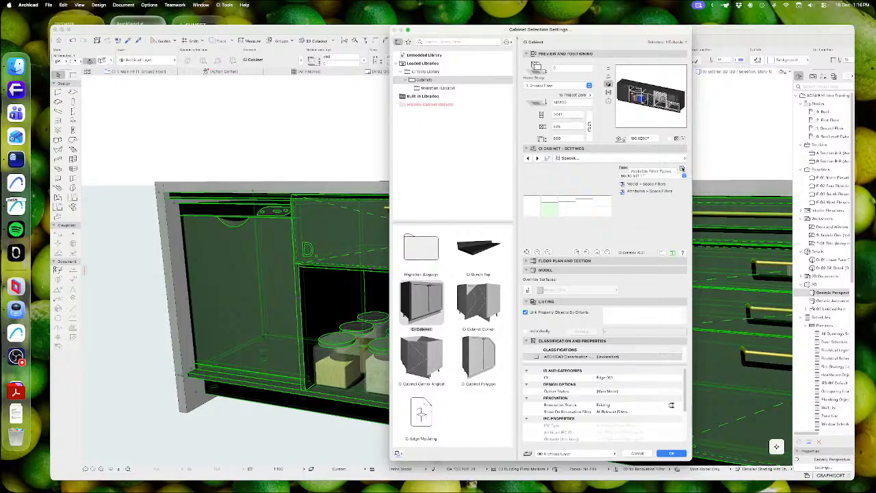
Step: Open the available filler types, select Books Set 1 and review its type and surface mapping options
click(682, 168)
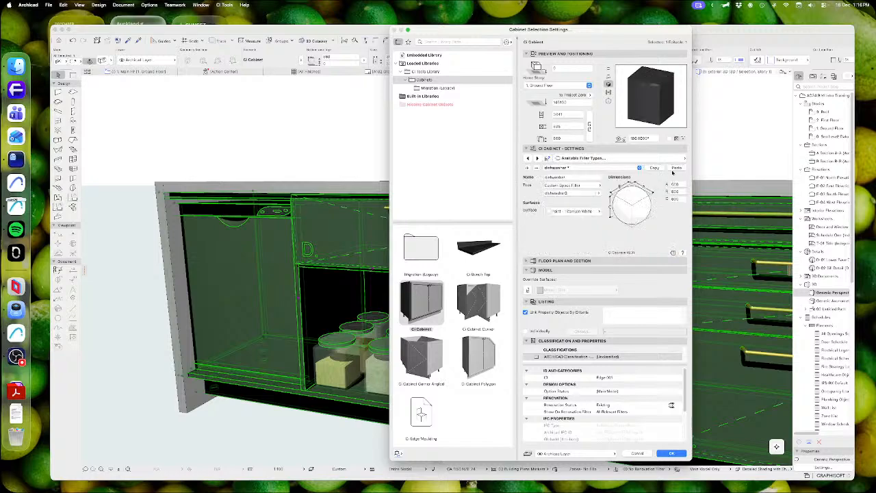
click(595, 169)
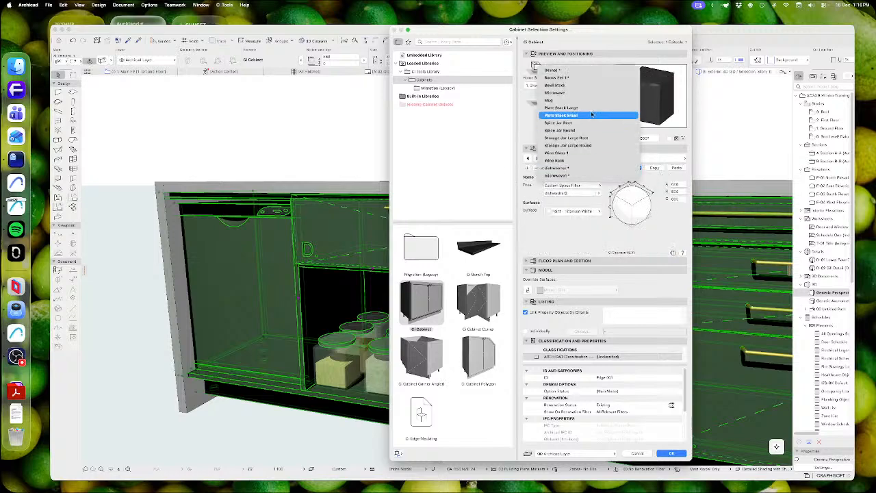
click(568, 77)
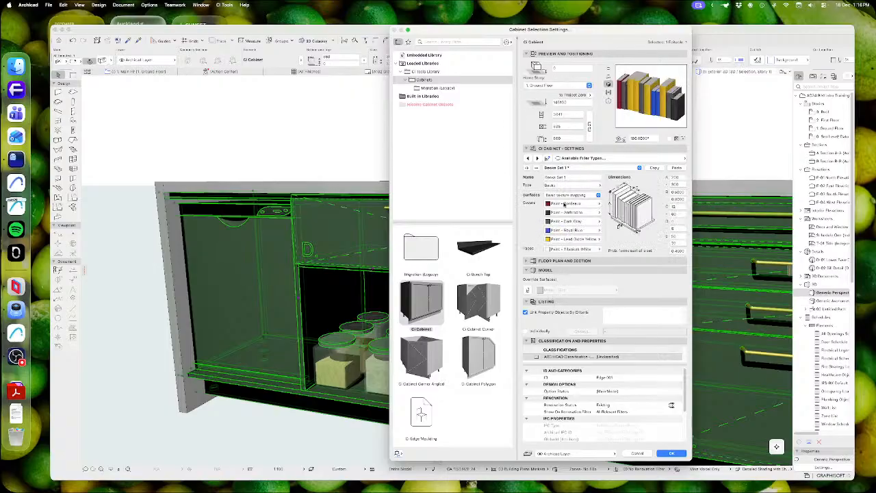
click(596, 185)
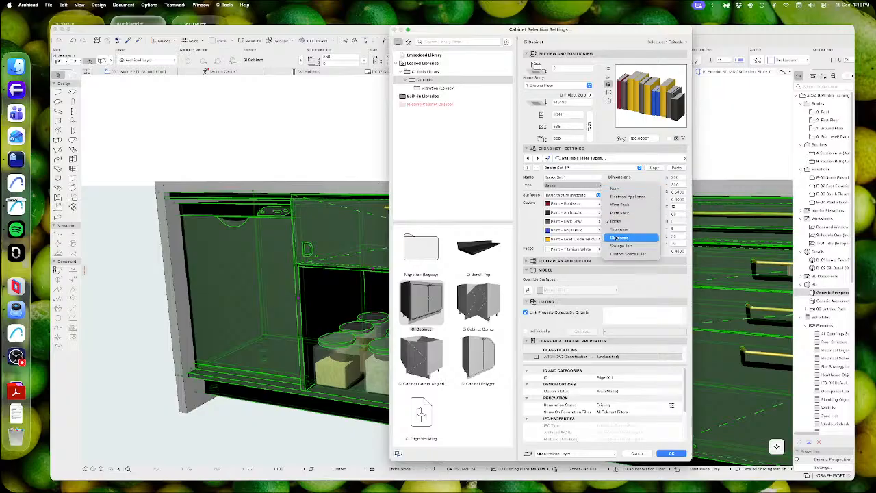
click(534, 189)
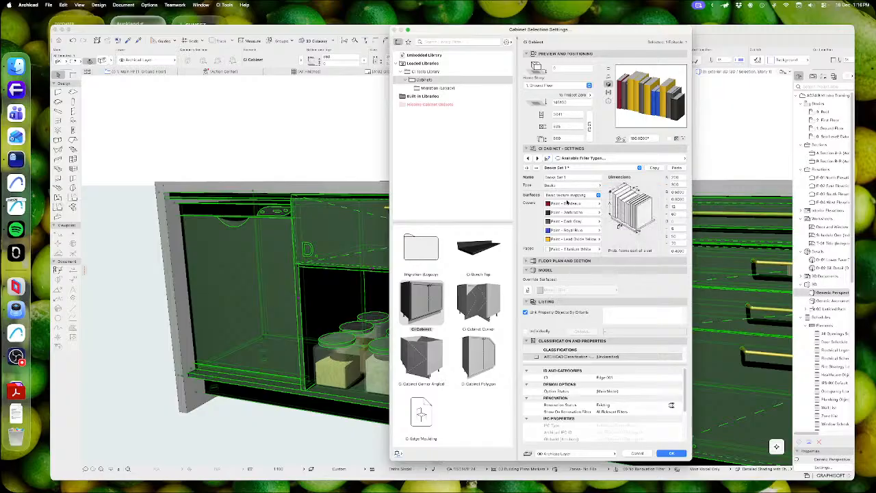
click(557, 196)
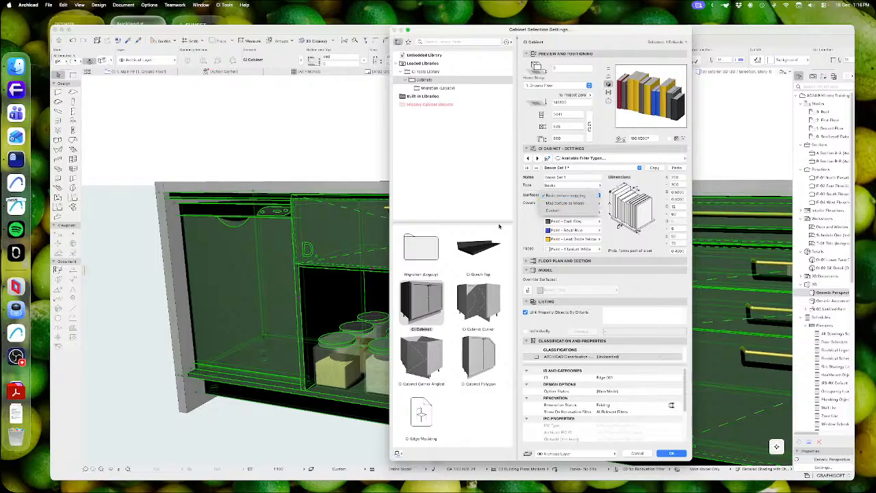
click(558, 197)
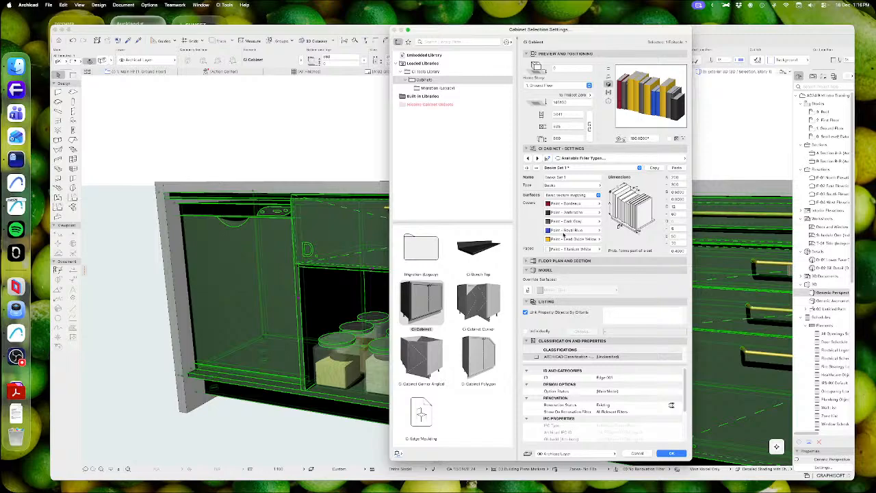
Step: Try the map-texture-as-image option for the Books Set 1 surfaces and return to basic texture mapping
click(574, 197)
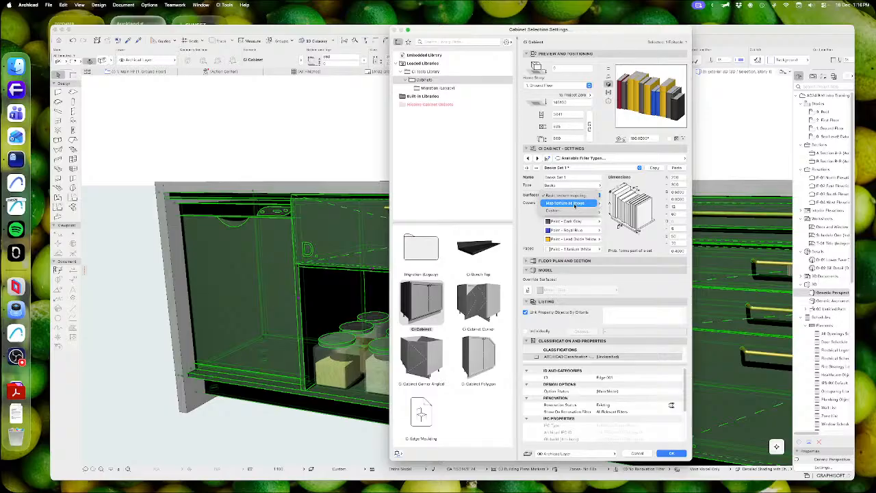
click(572, 203)
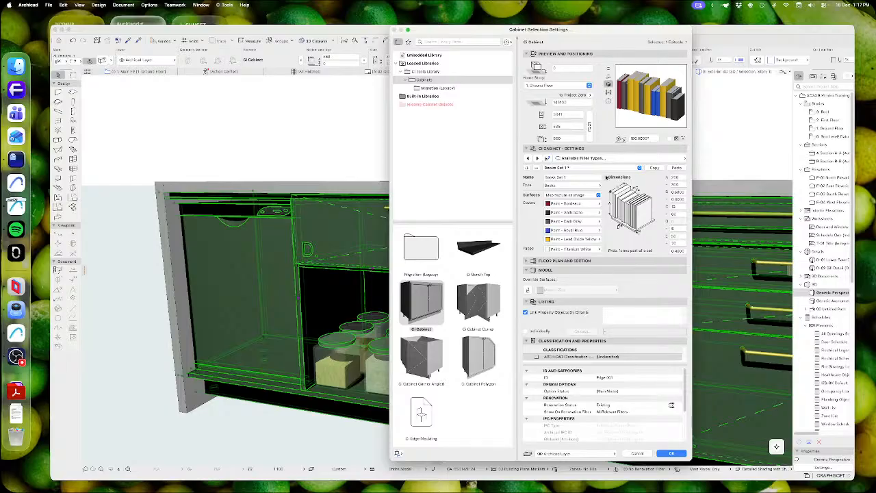
click(562, 197)
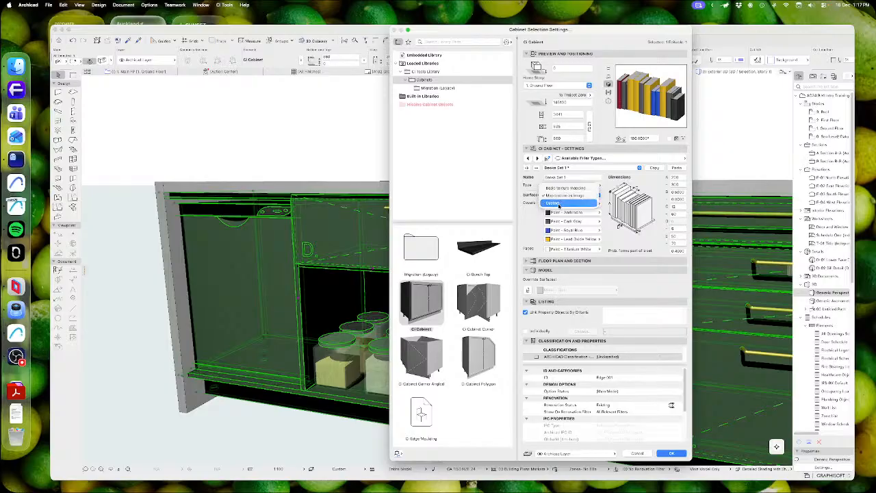
click(564, 188)
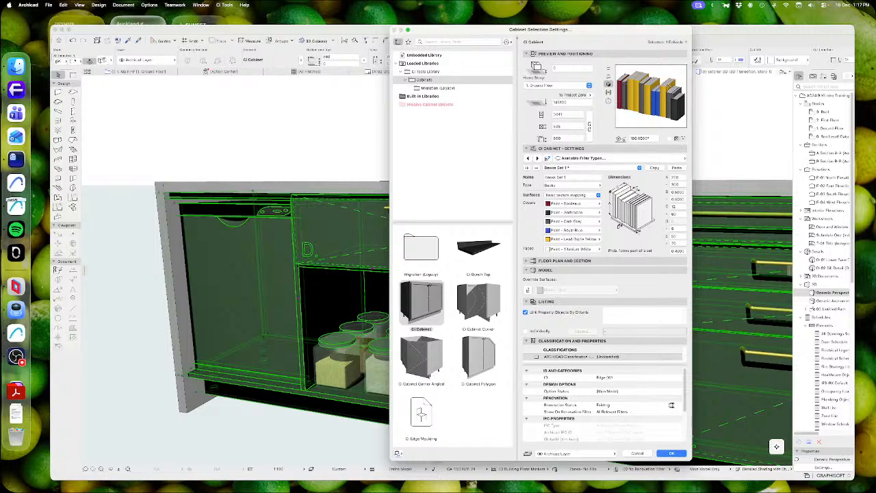
mouse_move(649, 94)
mouse_down()
mouse_move(639, 96)
mouse_move(673, 96)
mouse_move(624, 99)
mouse_move(678, 103)
mouse_move(634, 95)
mouse_up()
Step: Review the settings of the Bowl Stack, Microwave and Mug filler types
click(582, 169)
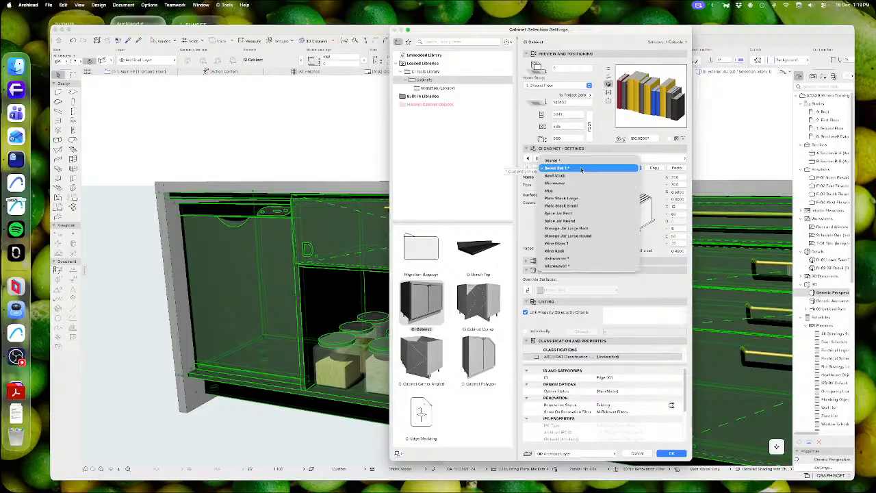
click(559, 176)
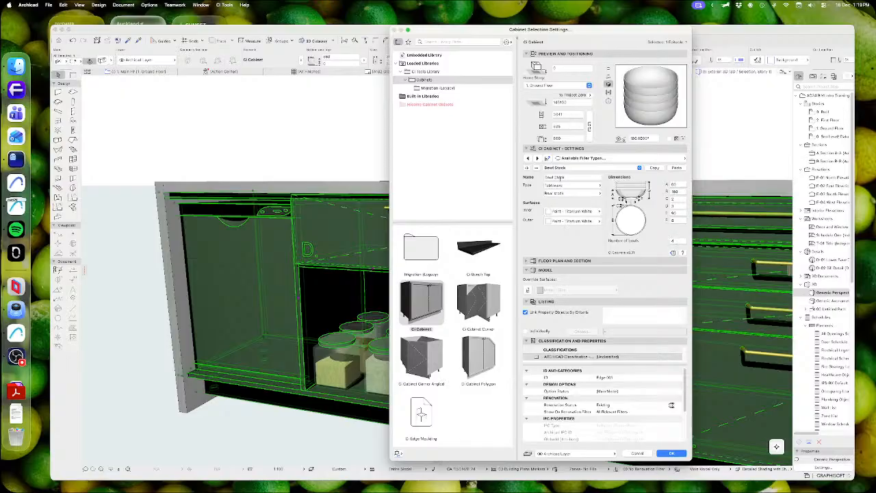
click(563, 168)
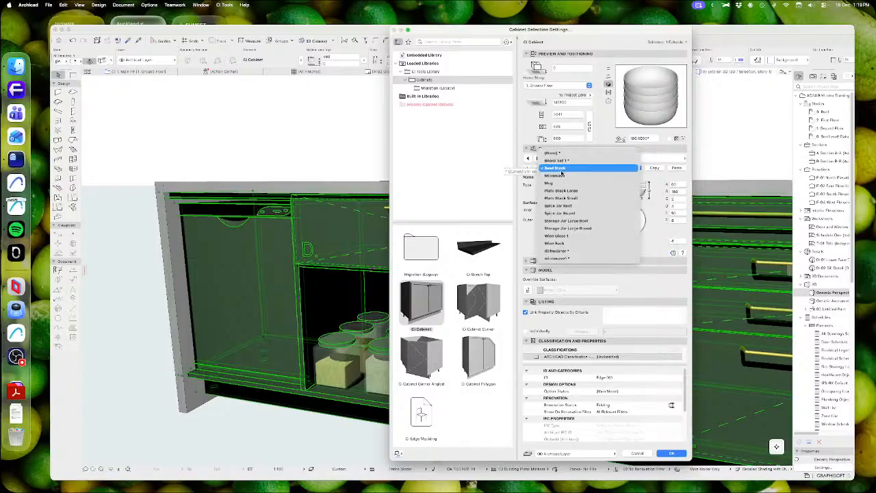
click(559, 177)
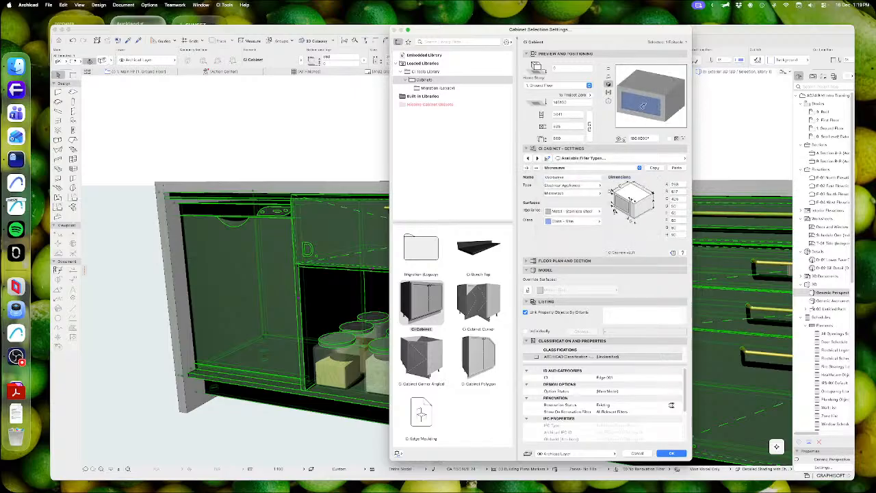
click(575, 167)
click(563, 176)
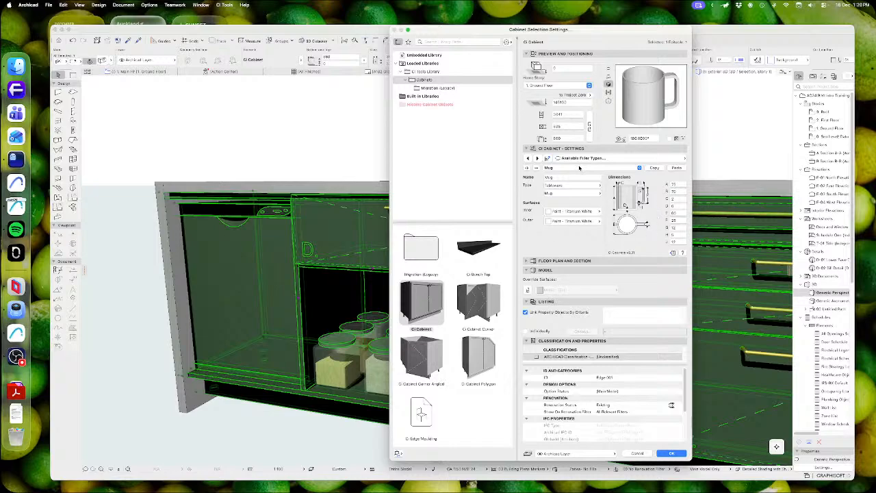
Step: Review the settings of the Plate Stack Large, Plate Stack Small and Spice Jar Rect filler types
click(580, 169)
click(560, 177)
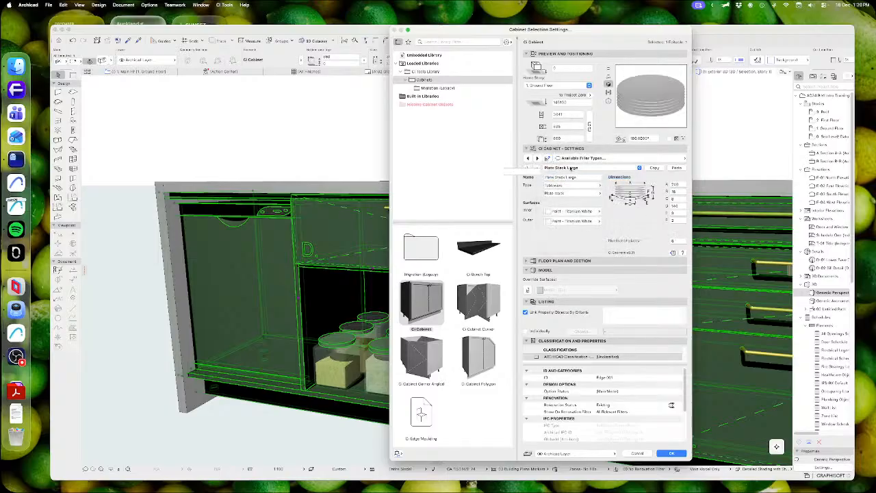
click(584, 168)
click(573, 177)
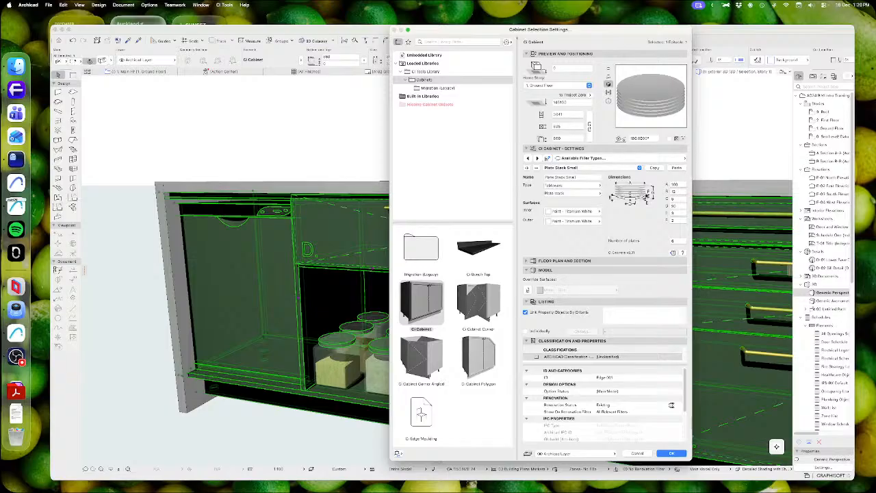
click(587, 168)
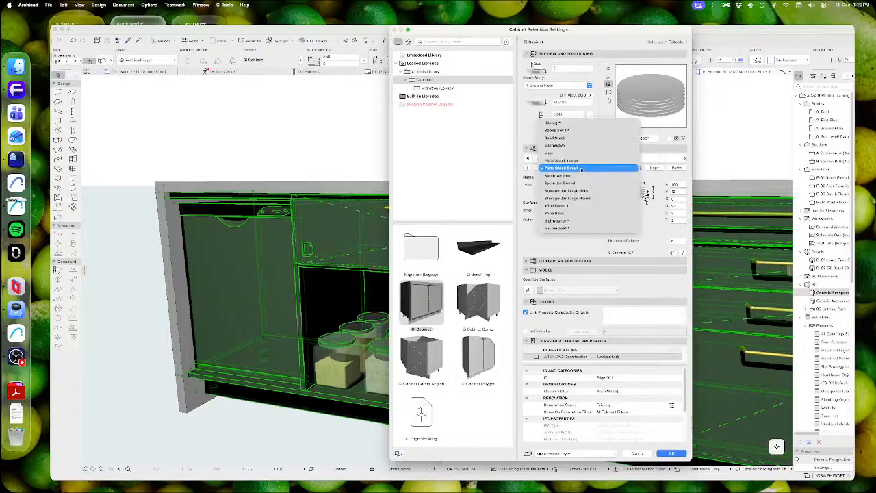
click(555, 176)
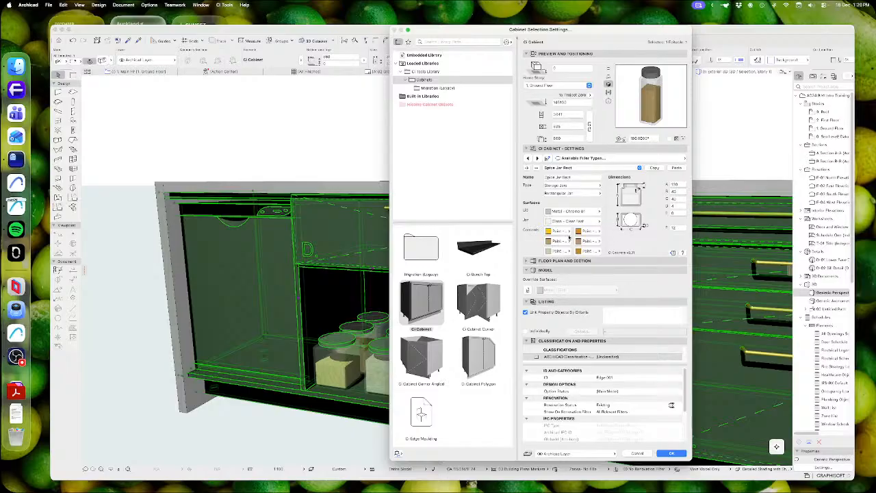
Step: Review the Storage Jar Large Rect and Wine Glass 1 filler types, including the available glass shapes and type categories
click(568, 168)
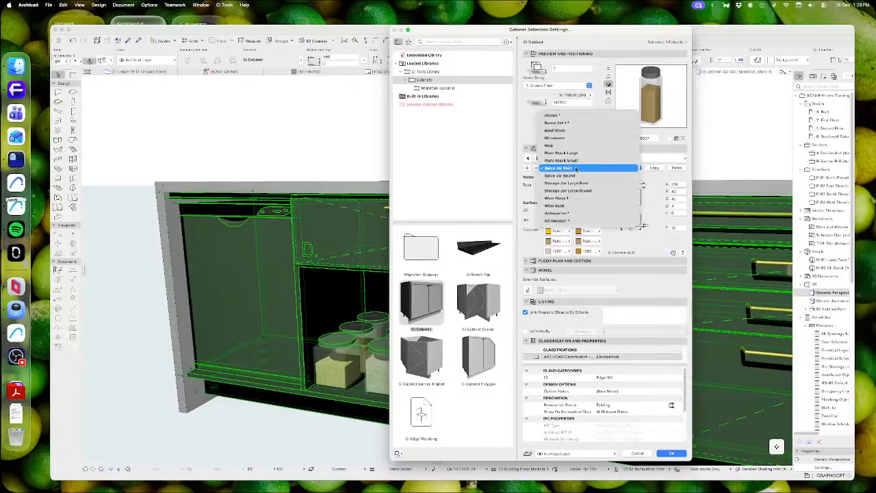
click(567, 186)
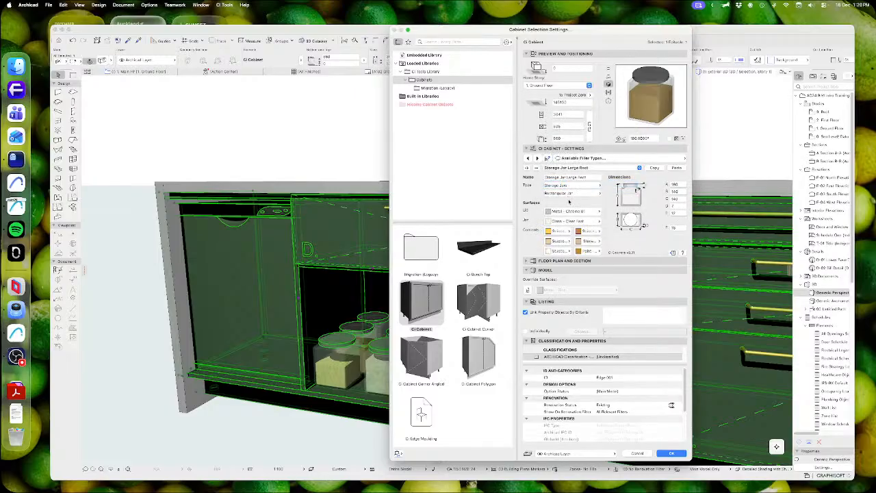
click(582, 172)
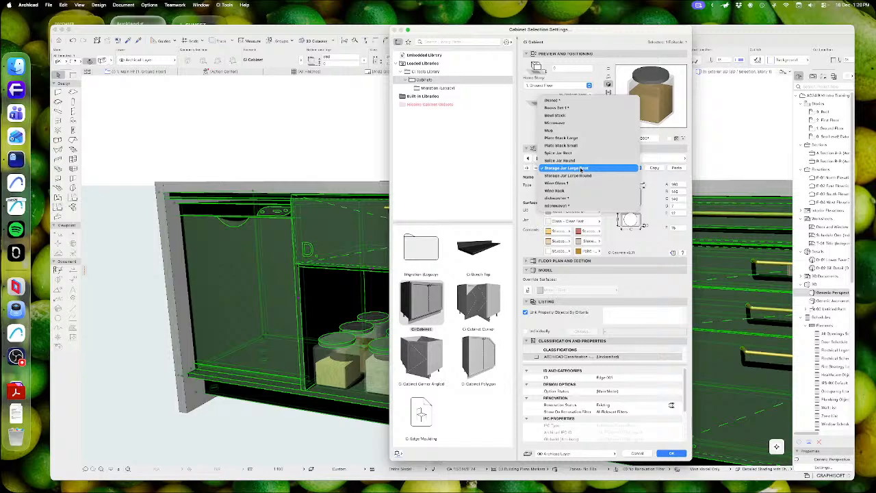
click(574, 184)
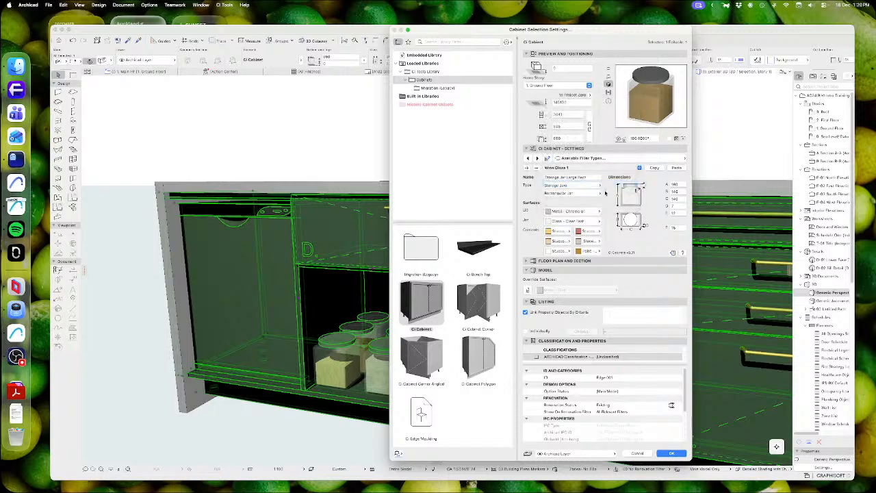
click(571, 194)
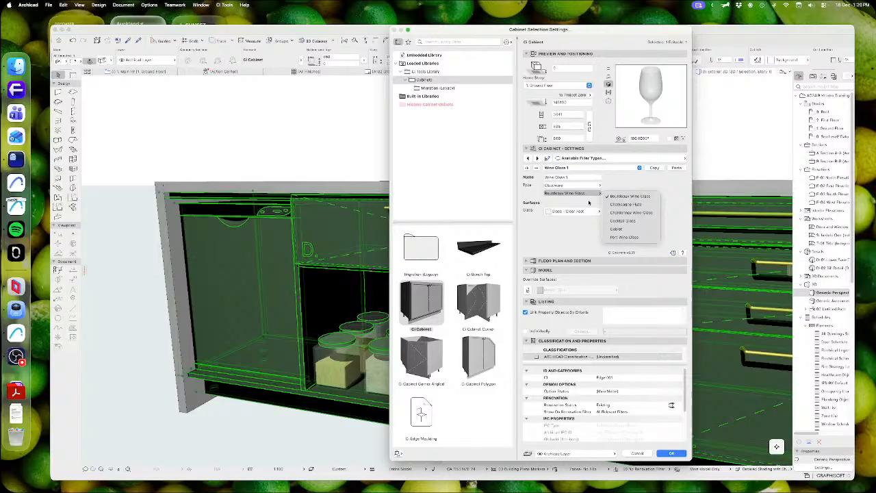
click(562, 237)
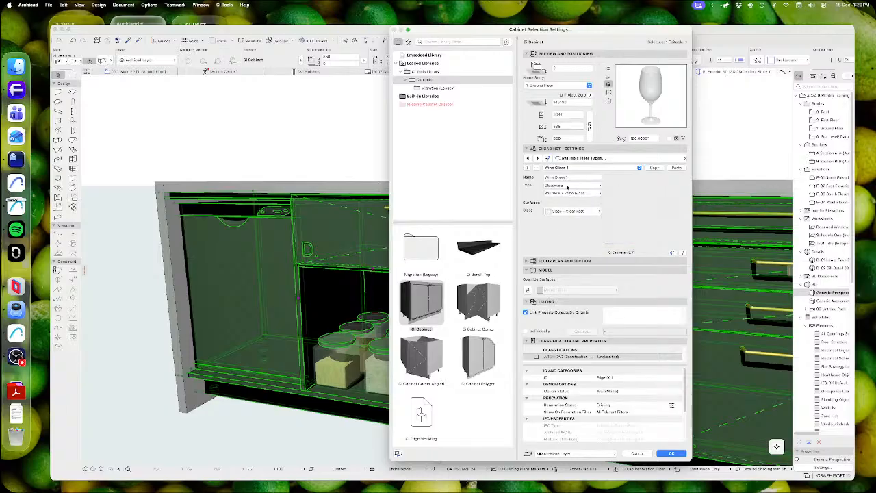
click(567, 186)
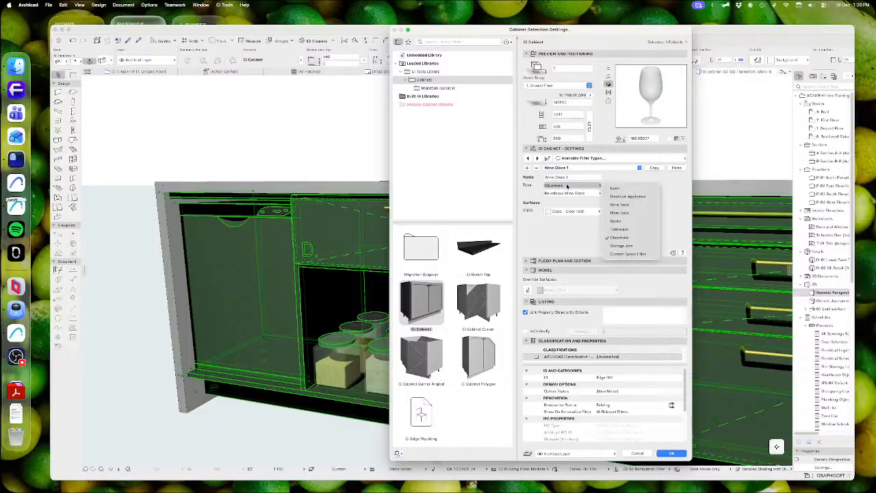
click(566, 178)
Step: Select the Wine Rack filler type, try fill probabilities of 1 and 0, and set the probability to 0.5
click(565, 177)
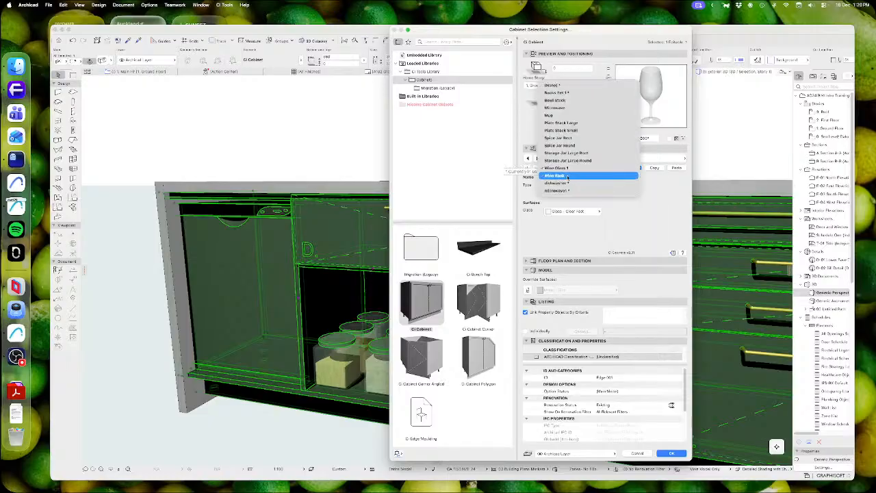
click(564, 177)
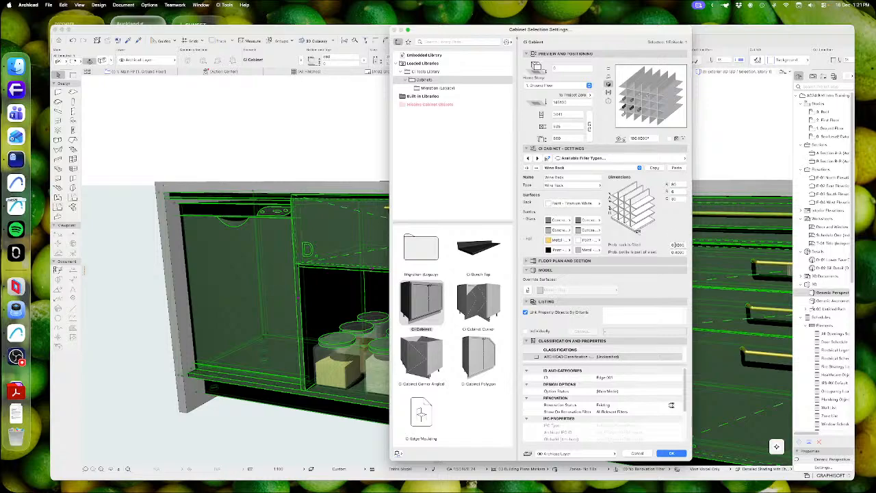
text(1)
key(Return)
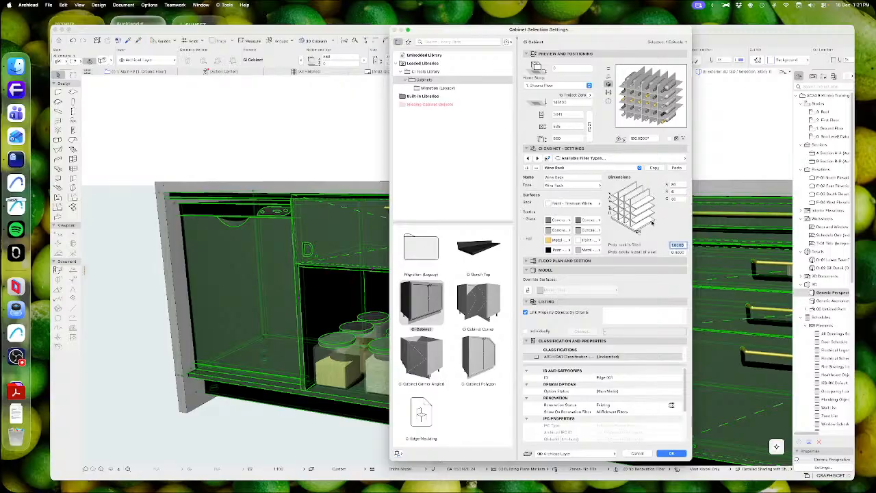
text(0)
key(Return)
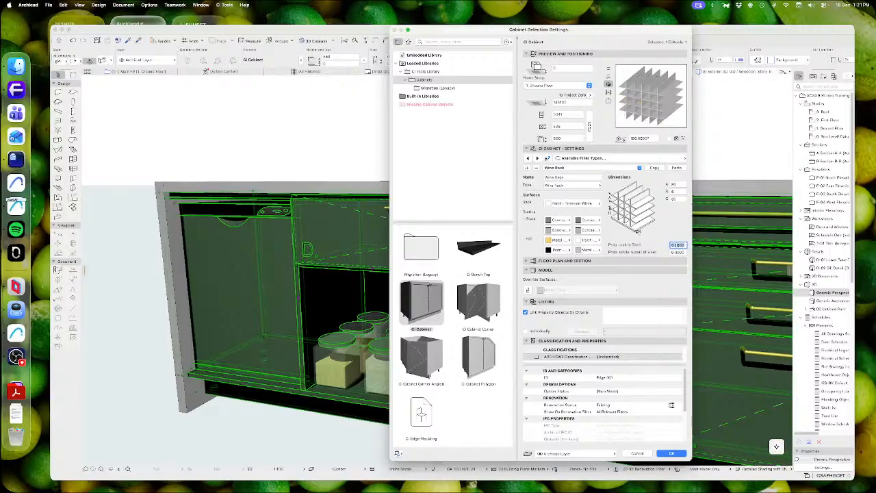
text(1)
key(Return)
Step: Duplicate the Plate Stack Large filler type and name the copy Plate Stack Medium
click(602, 170)
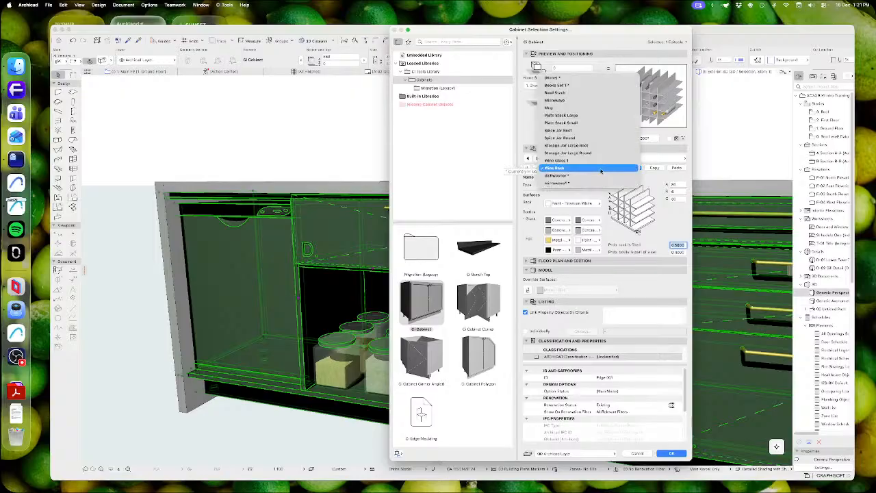
click(589, 115)
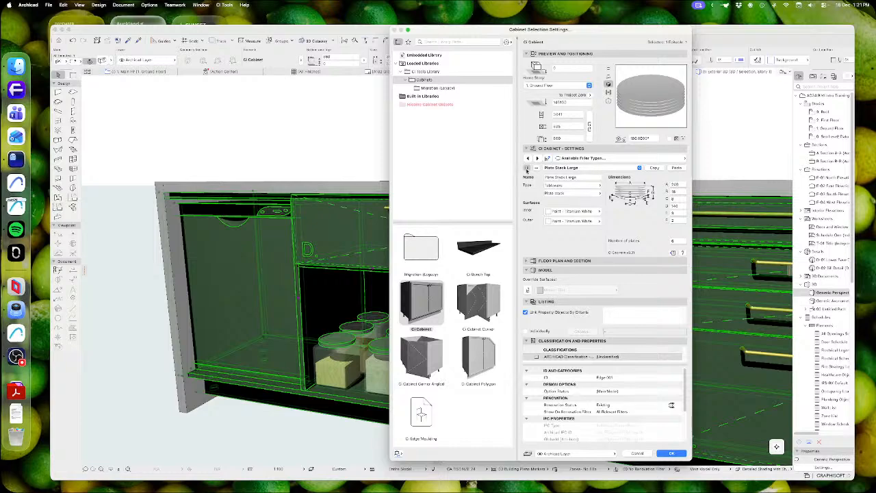
click(527, 169)
click(569, 178)
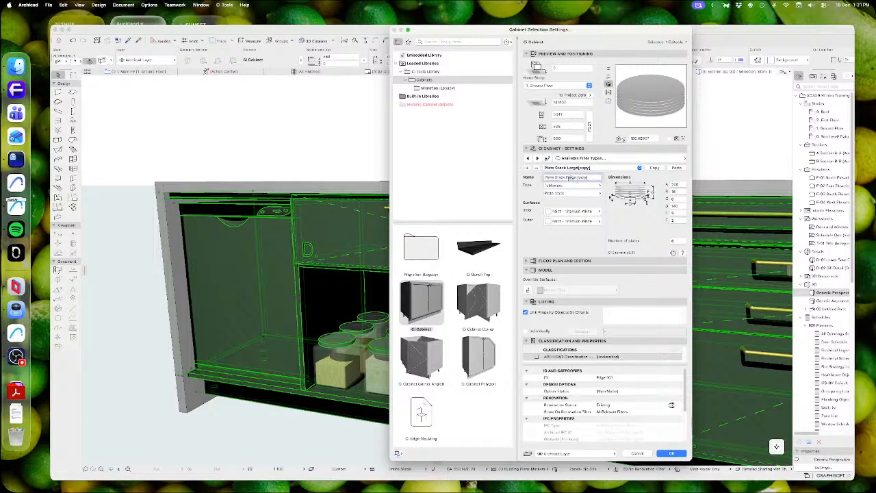
click(568, 178)
drag(568, 177, 602, 178)
text(Medium)
key(Return)
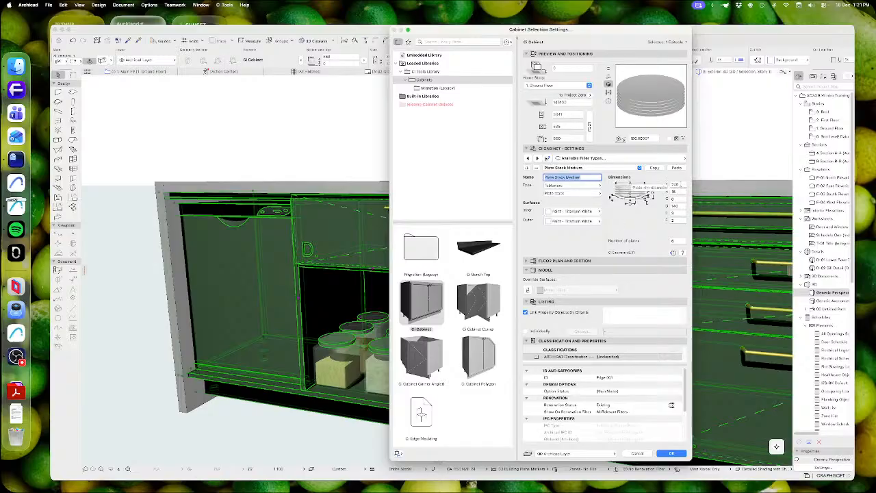
Step: Set Plate Stack Medium's dimension A to 180 and its number of plates to 5
double_click(681, 185)
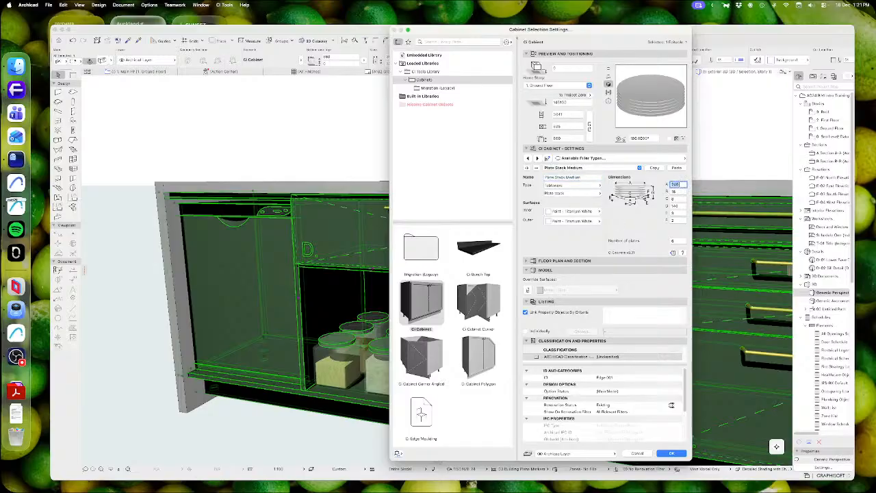
text(180)
double_click(677, 192)
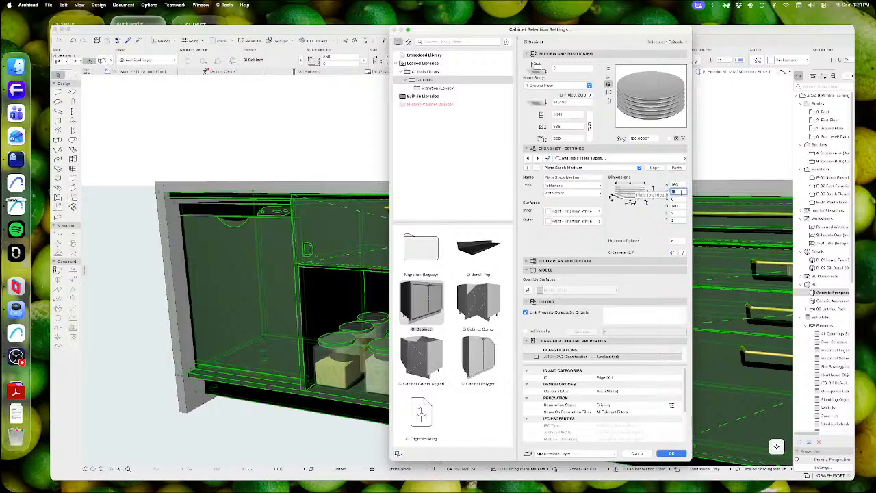
click(678, 240)
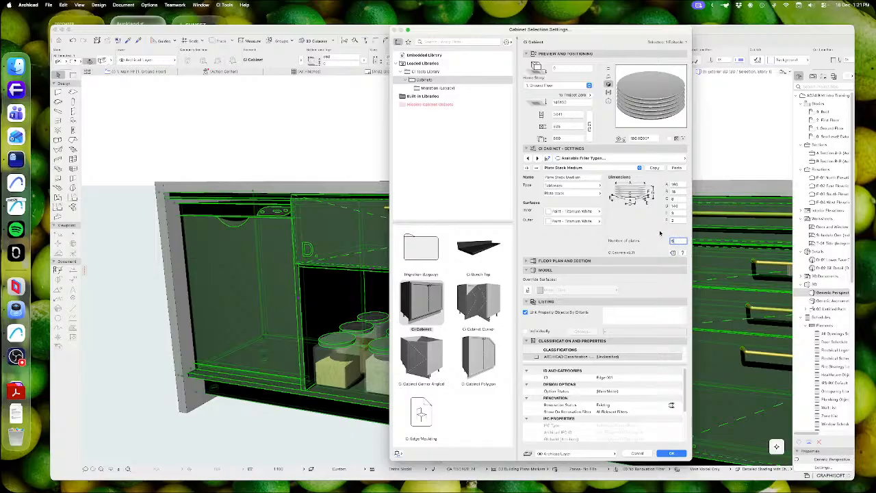
key(Tab)
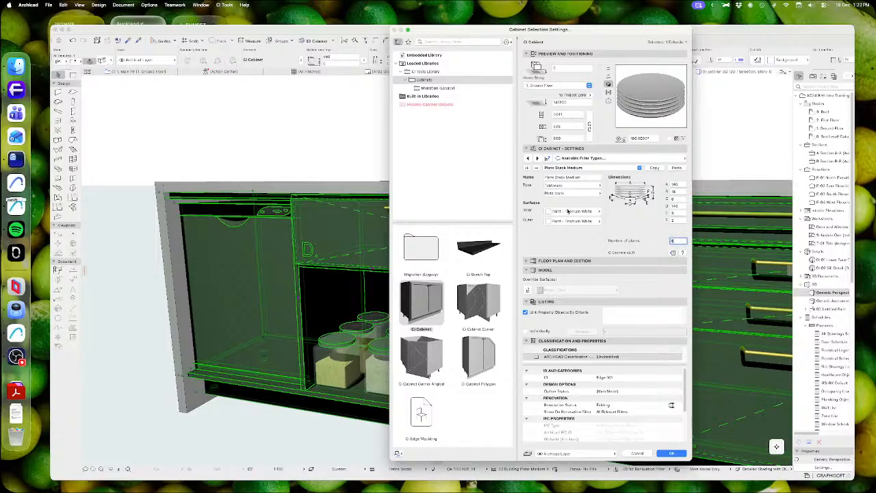
Step: Give Plate Stack Medium a light blue paint inner surface and check its entry among the filler types
click(564, 212)
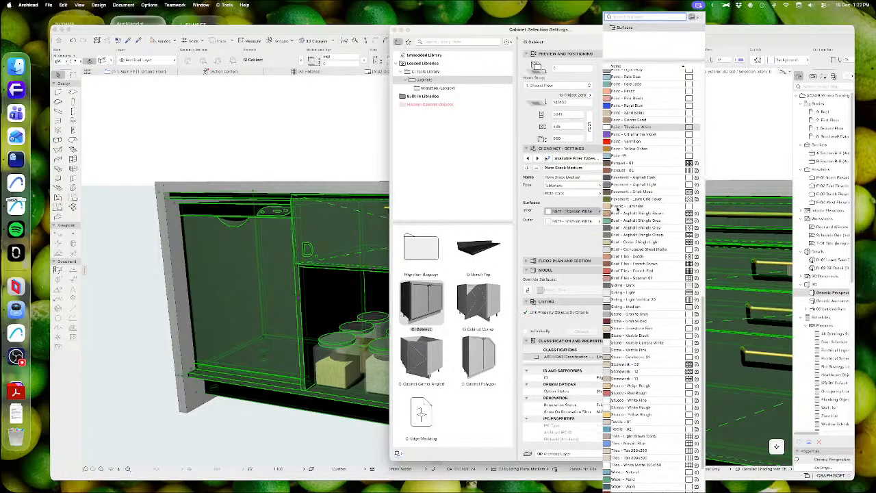
click(618, 157)
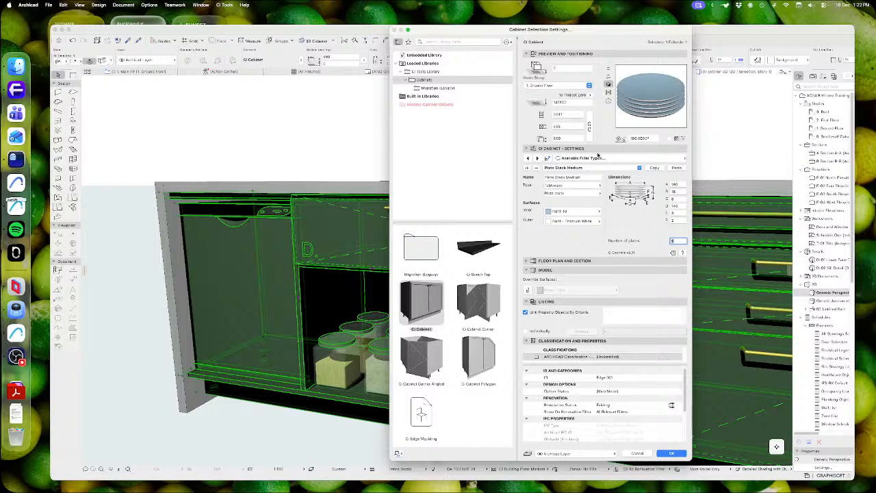
click(580, 171)
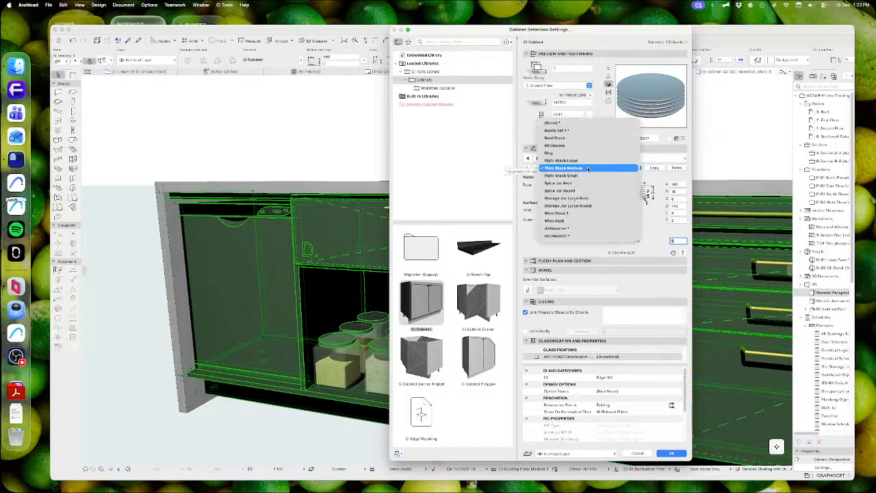
Step: Select the dishwasher filler type and examine the custom space filler objects available for it
click(650, 226)
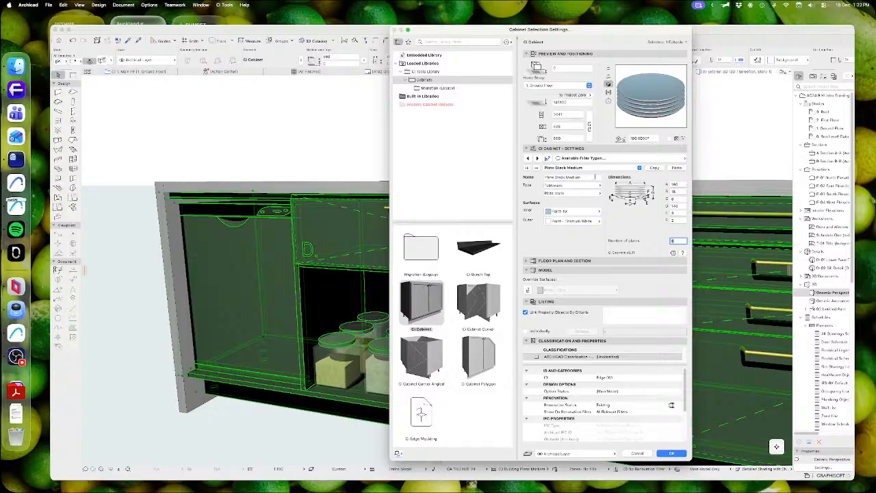
click(586, 172)
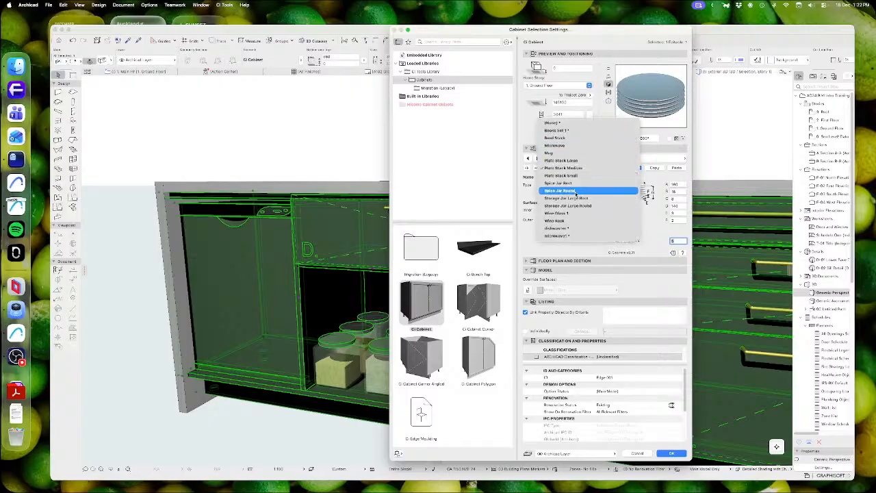
click(563, 229)
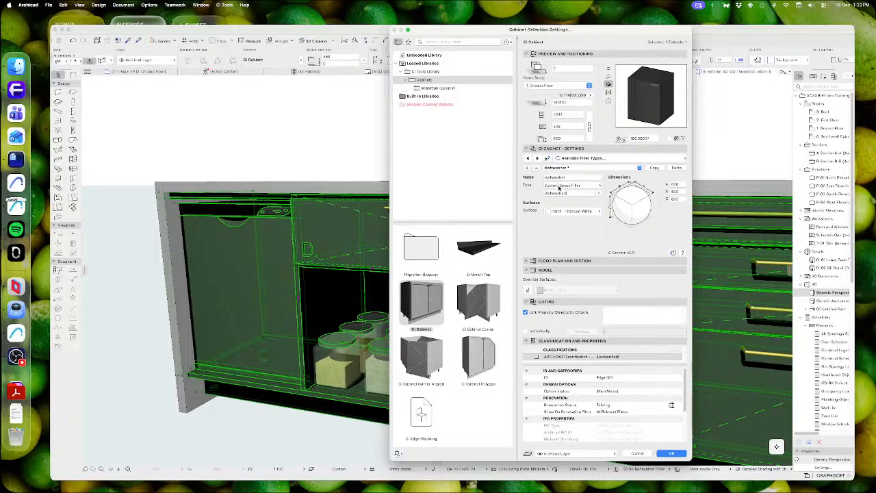
click(555, 187)
click(559, 187)
click(596, 195)
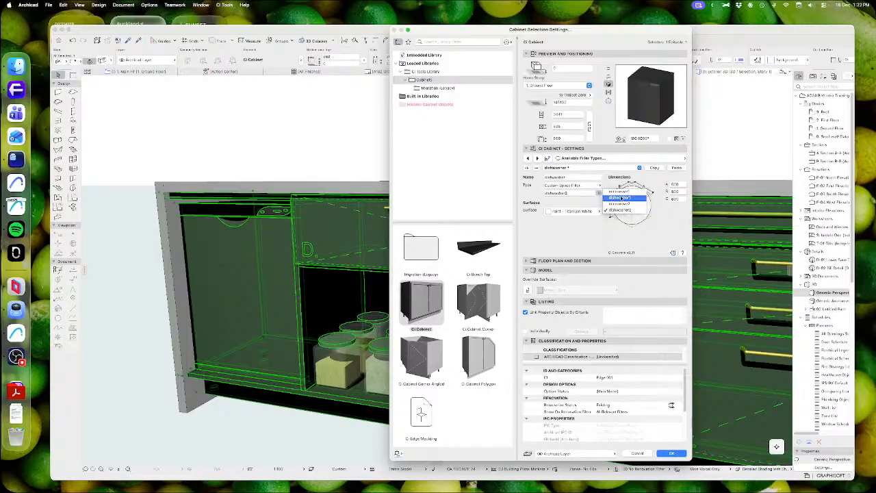
click(572, 227)
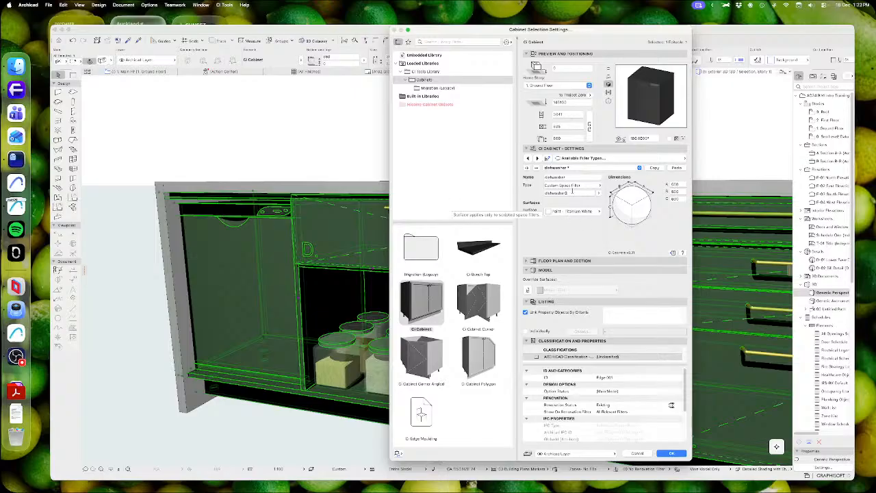
Step: Inspect the microwave filler type's custom space filler settings, and close the cabinet settings without applying changes
click(569, 168)
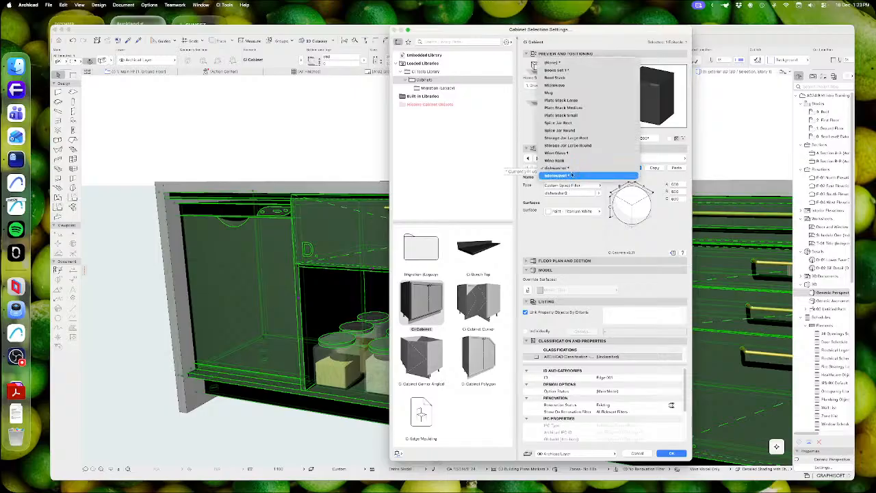
click(571, 175)
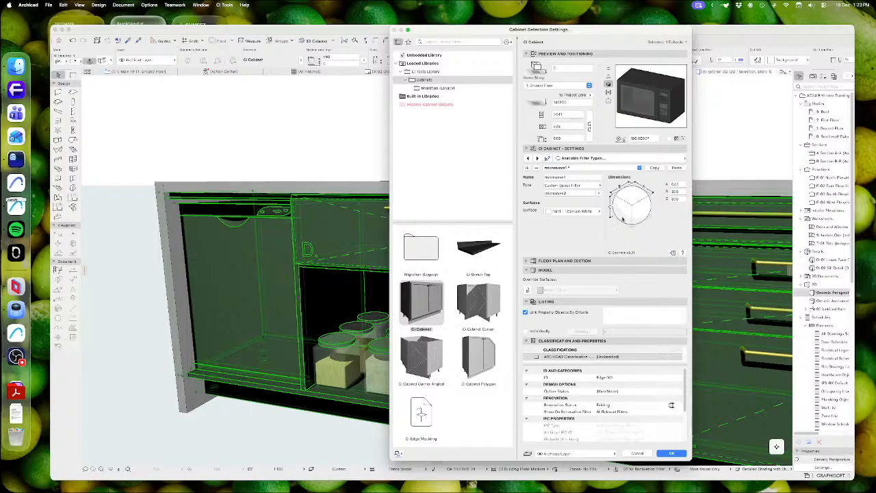
click(637, 454)
scroll(550, 216, down, 5)
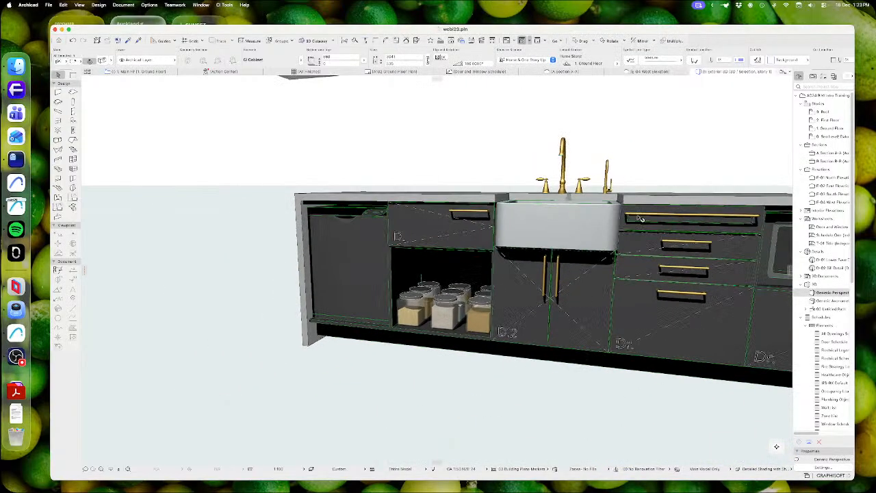
scroll(558, 236, down, 3)
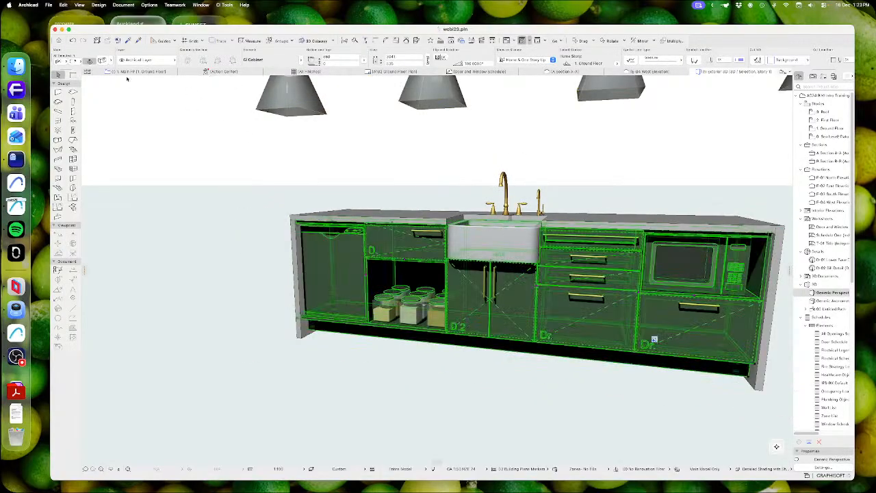
Step: On the ground floor plan, search the object library for "kettle" and choose Tea Kettle as the default object
click(139, 71)
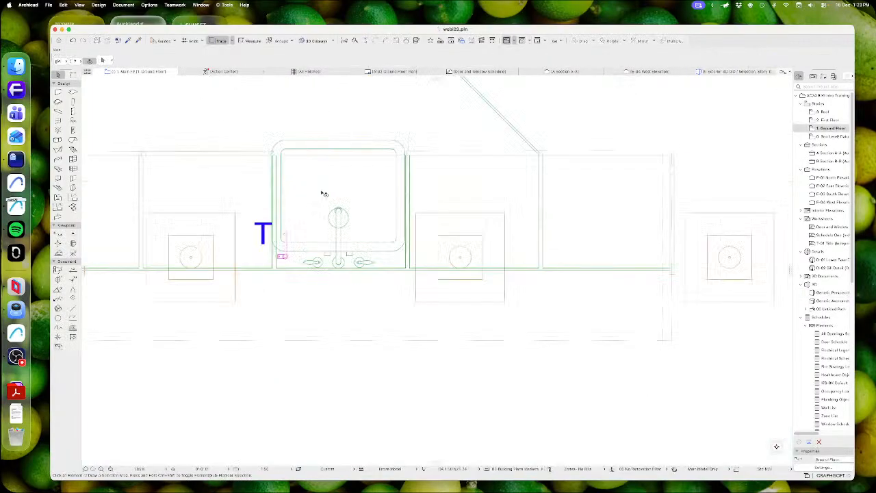
scroll(507, 321, down, 5)
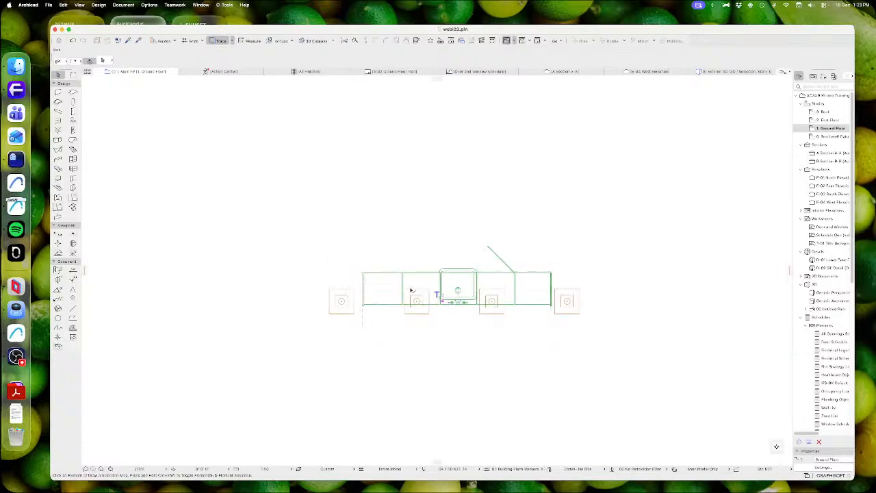
mouse_move(411, 289)
middle_down()
mouse_move(419, 309)
mouse_move(409, 291)
middle_up()
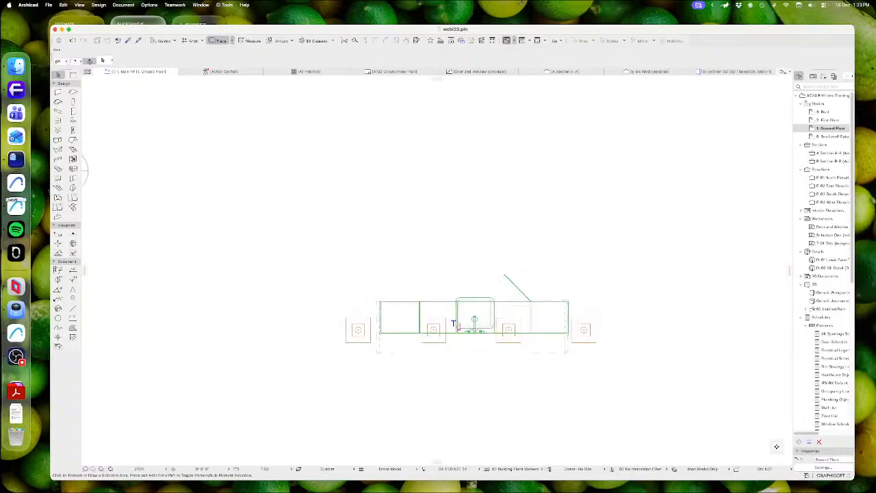
double_click(73, 121)
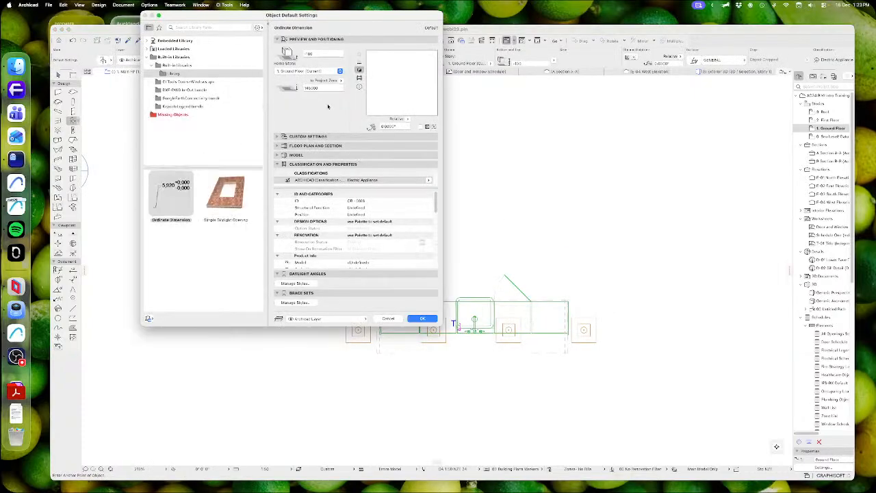
click(193, 27)
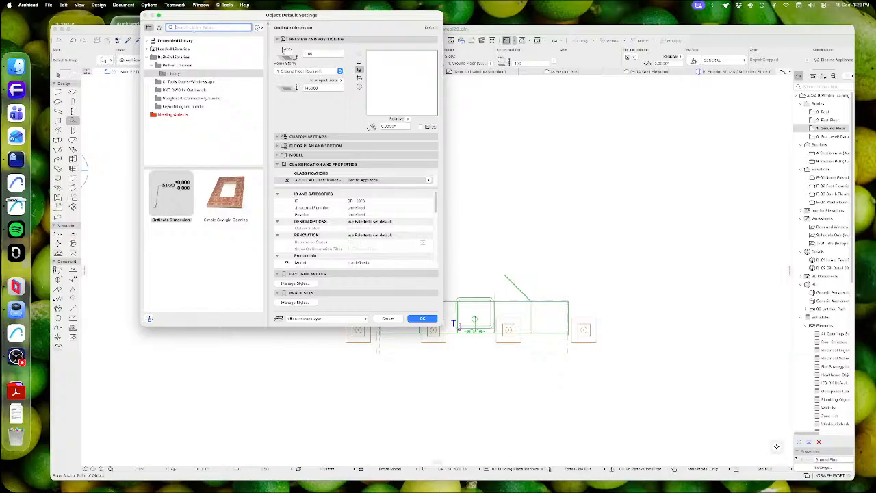
text(kettle)
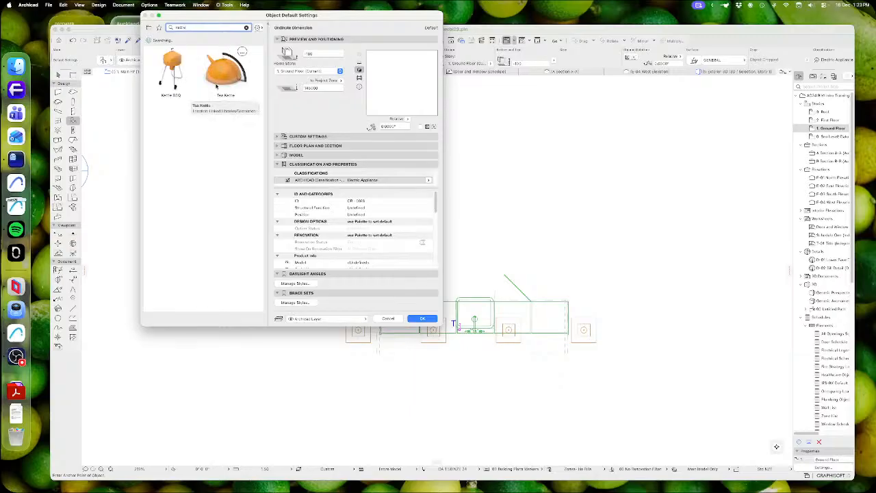
click(220, 76)
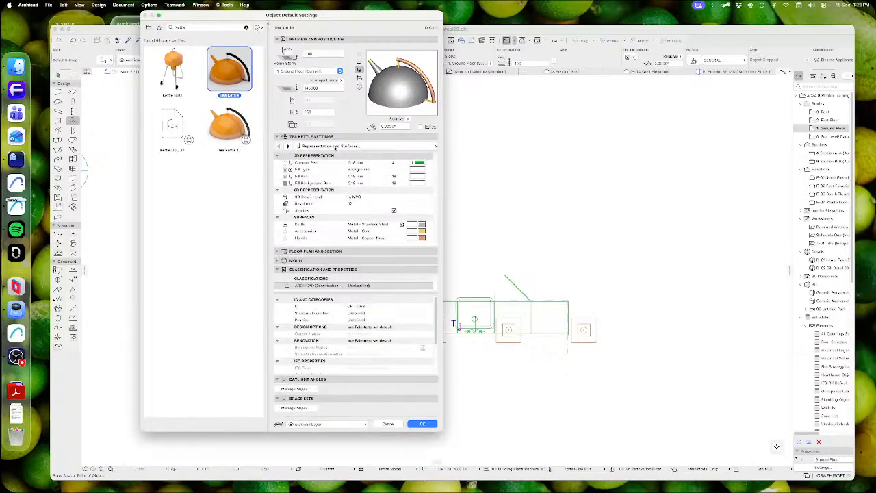
Step: Set the Tea Kettle's surfaces to Metal - Gold for the kettle, Paint - Forest Green for the accessories and Metal - Stainless Steel for the handle
click(420, 225)
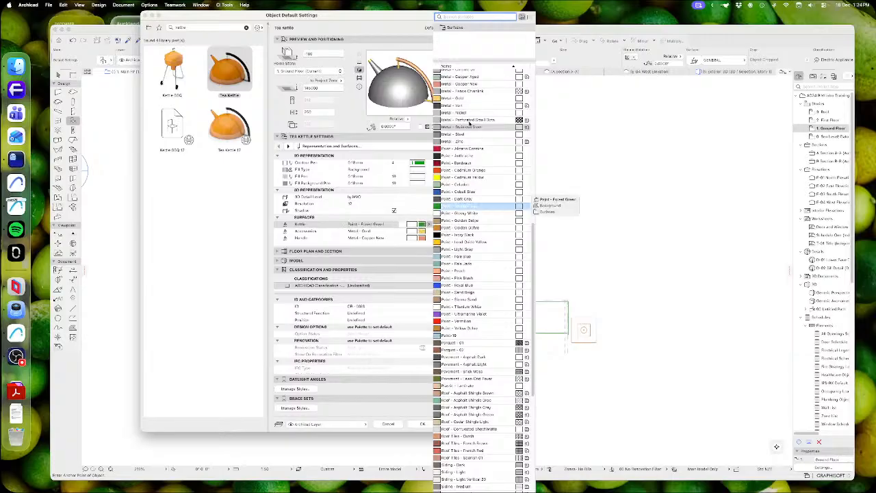
click(457, 100)
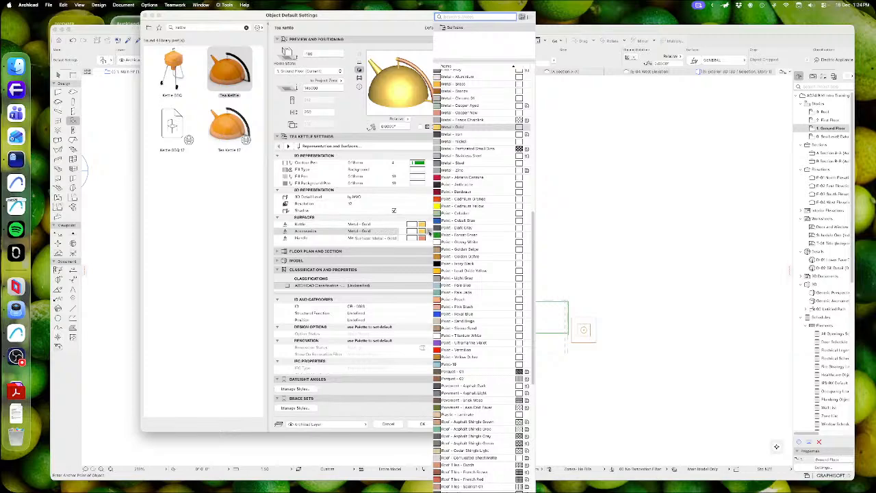
click(479, 235)
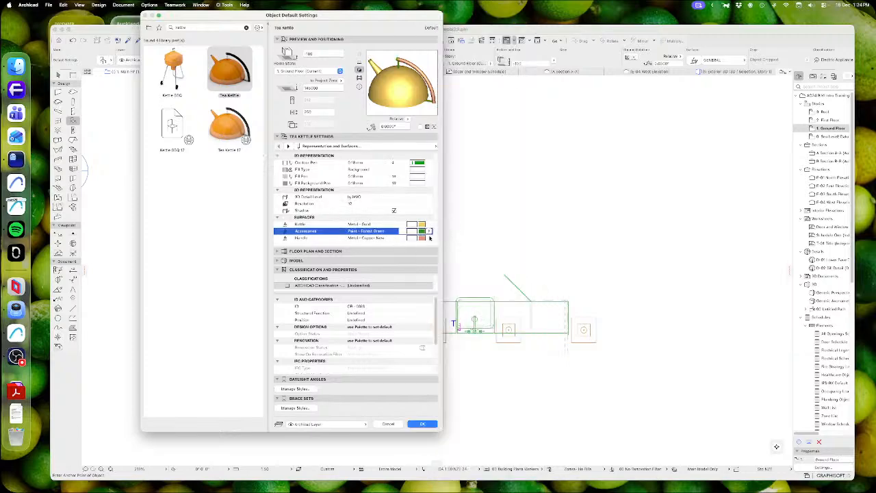
click(429, 237)
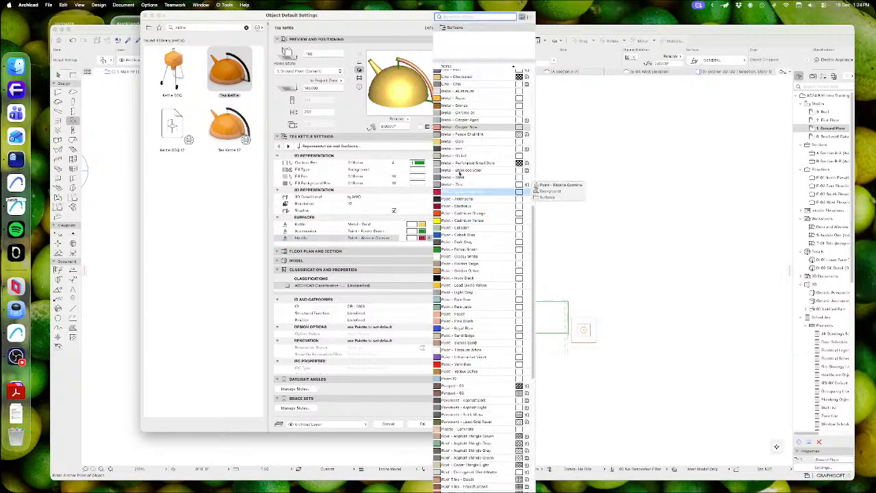
click(459, 170)
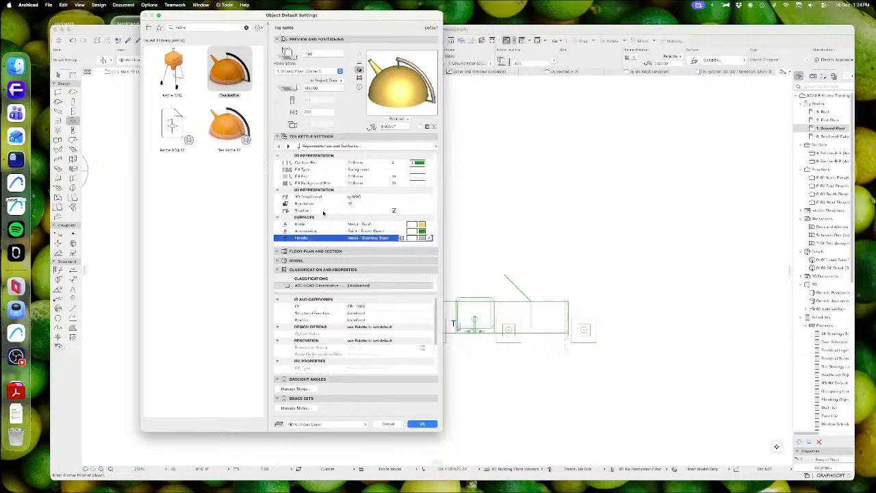
Step: Place the Tea Kettle in the empty area above the island on the floor plan and select it
click(422, 424)
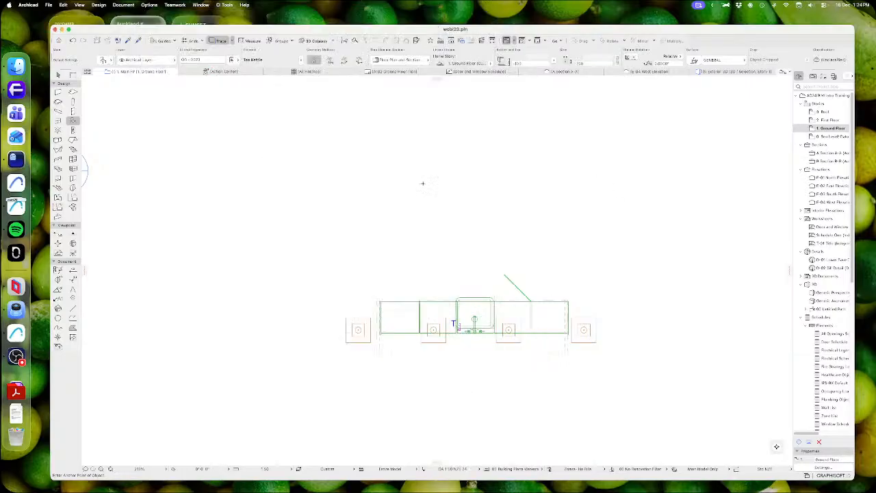
click(58, 75)
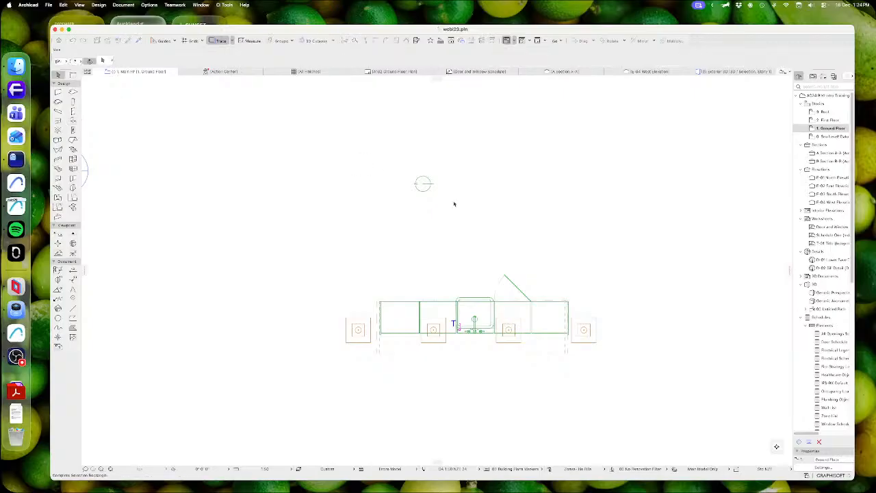
drag(498, 240, 359, 156)
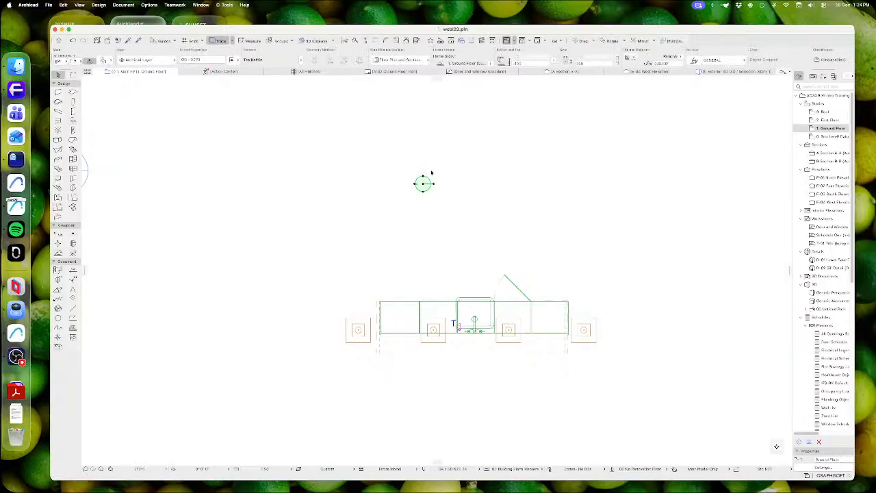
Step: Save the selected kettle as a Cabinet Space Filler named Kettle Gold in the Embedded Library
click(48, 5)
mouse_move(99, 136)
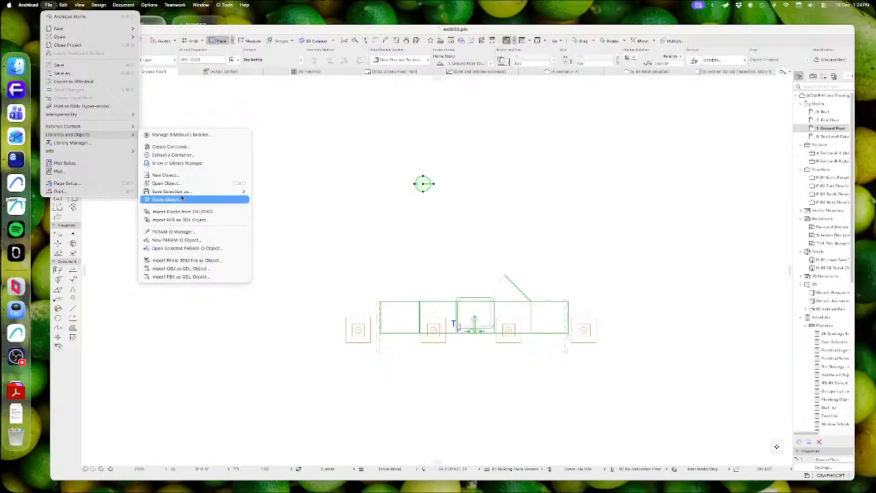
mouse_move(183, 194)
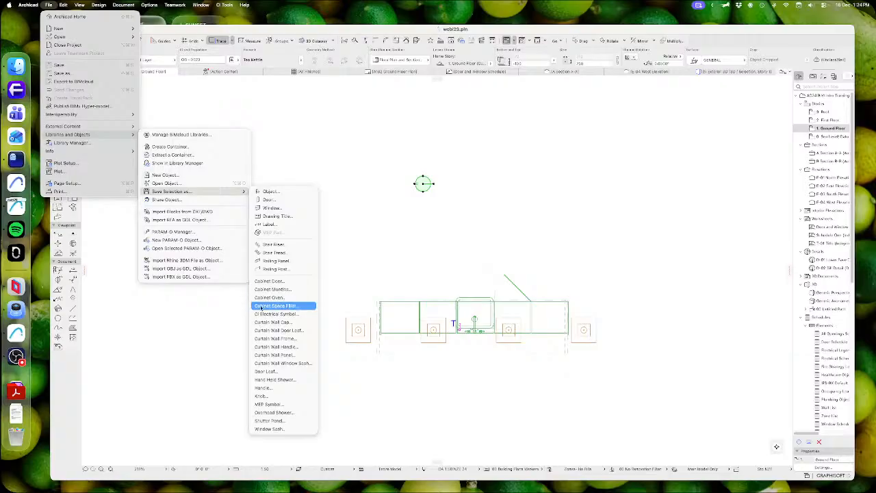
click(279, 308)
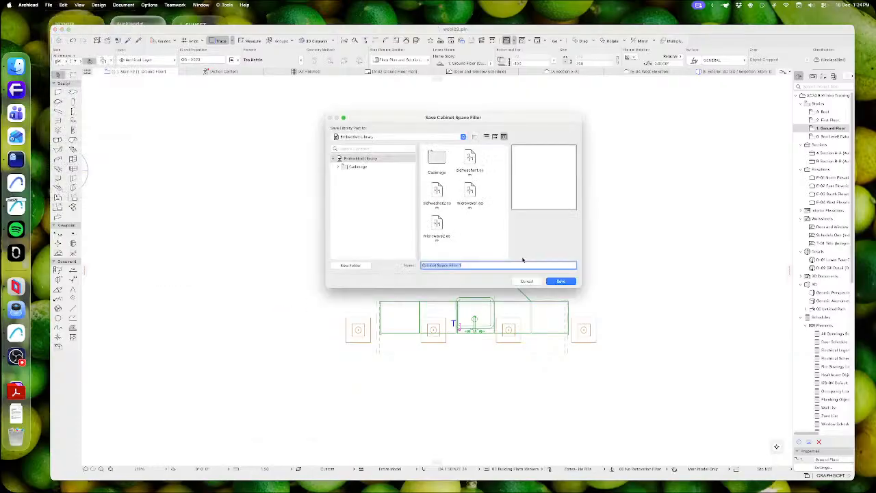
text(Ki)
click(561, 281)
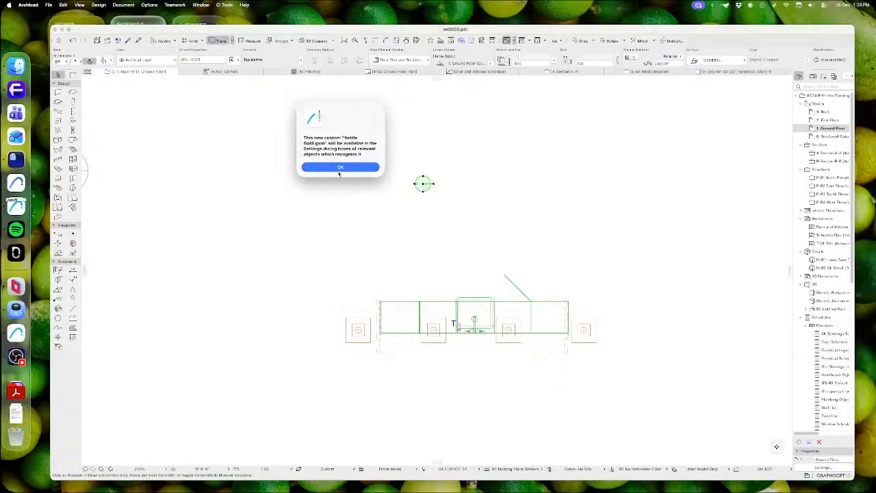
click(339, 168)
click(566, 304)
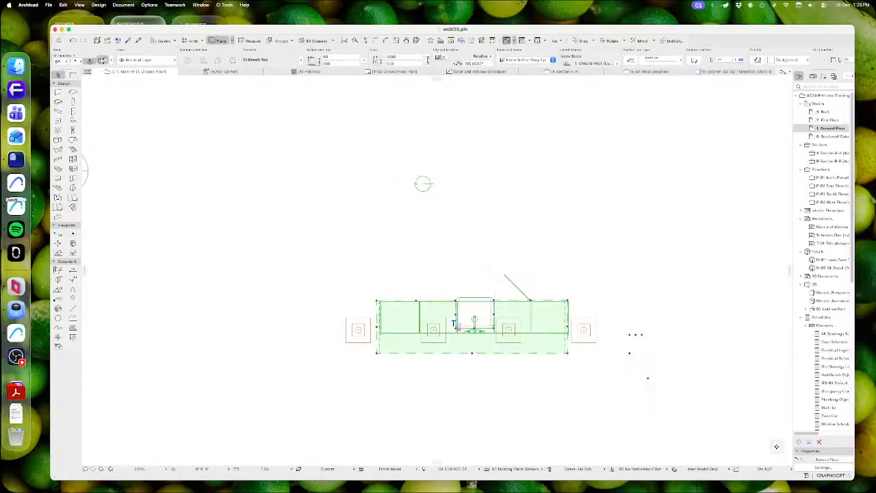
click(105, 62)
click(643, 453)
key(Escape)
Step: In the 3D view's island cabinet settings, duplicate the dishwasher filler type as Kettle Gold and assign it the Kettle Gold custom space filler
click(716, 72)
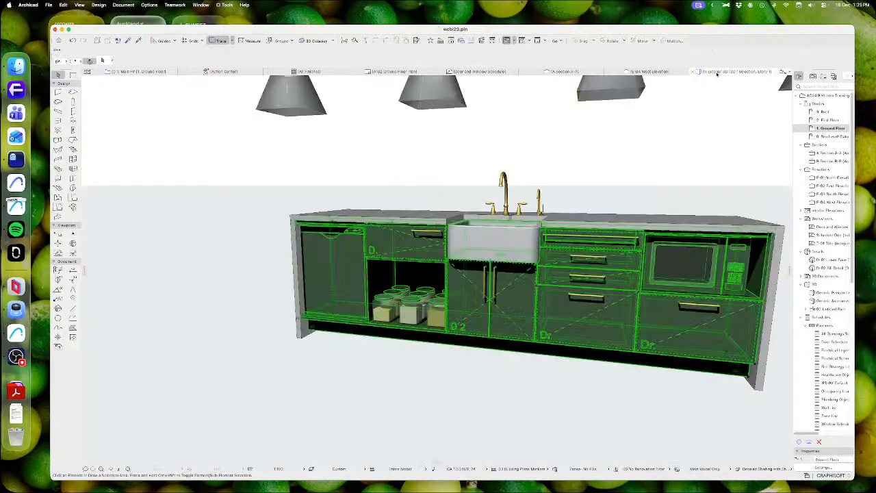
click(655, 337)
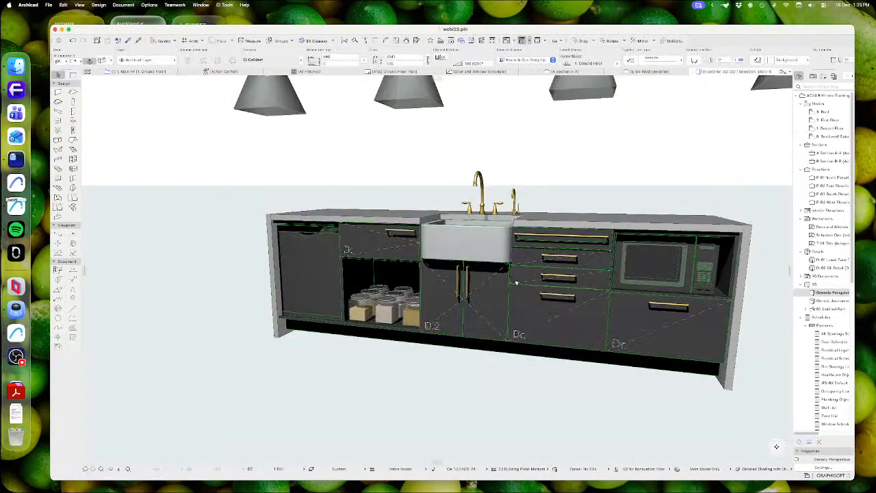
click(102, 60)
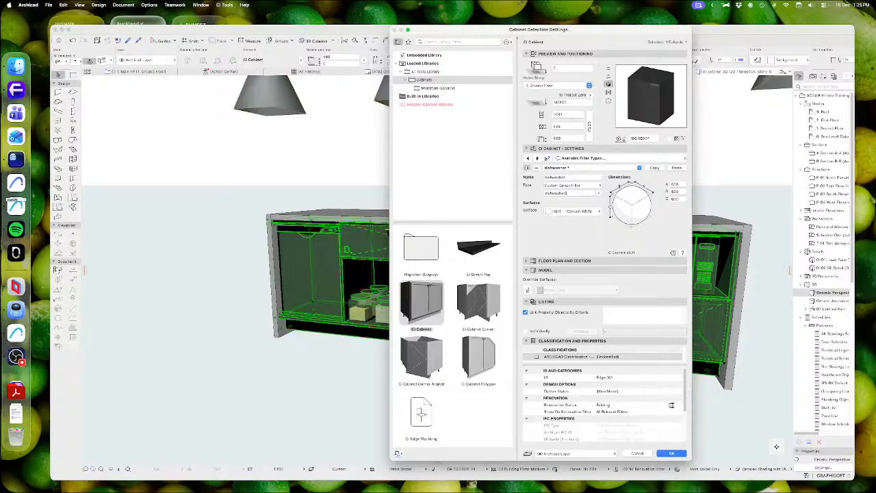
click(527, 168)
drag(581, 177, 525, 177)
text(c)
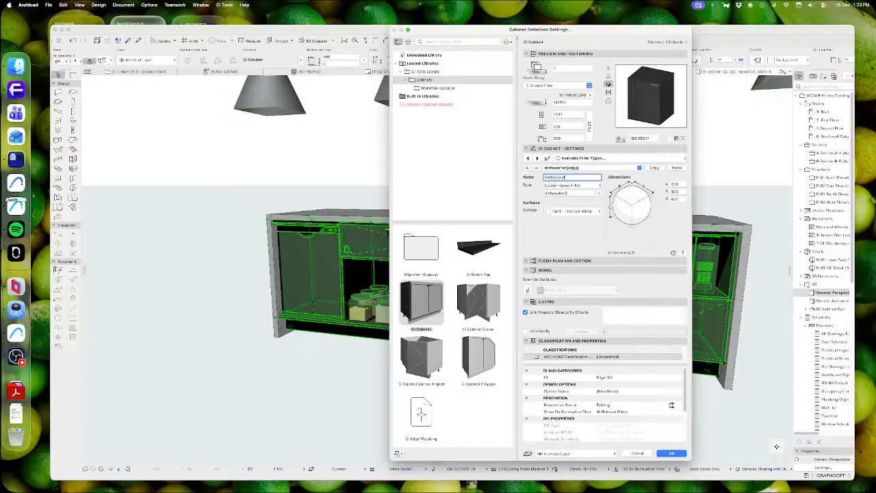
text(ettle Gold)
key(Return)
click(599, 195)
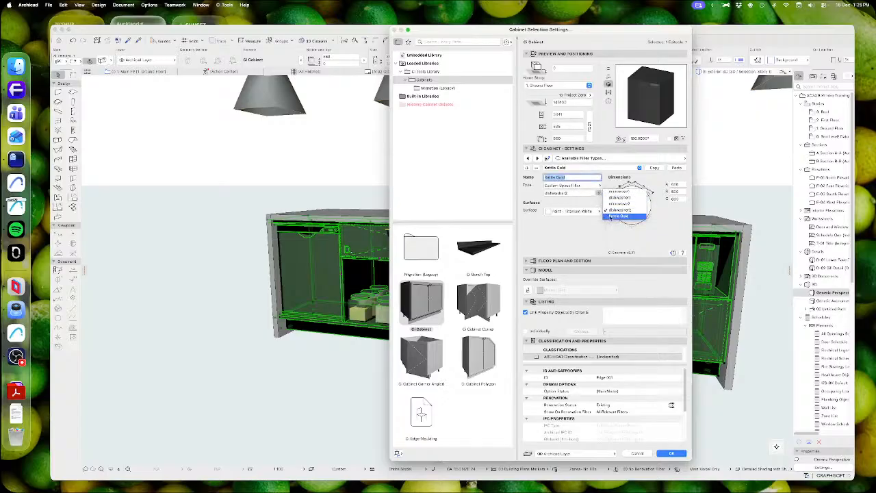
click(628, 216)
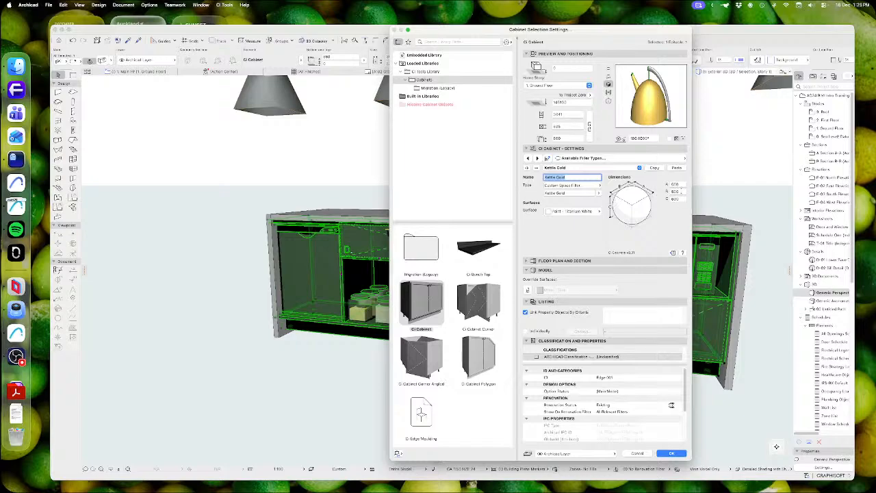
Step: Adjust the Kettle Gold filler type's dimensions, setting its height to 300
click(675, 184)
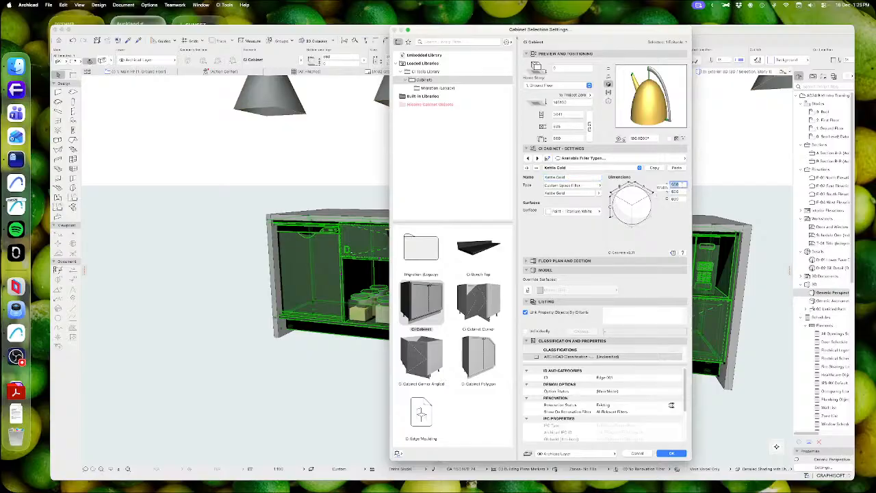
text(6)
click(682, 192)
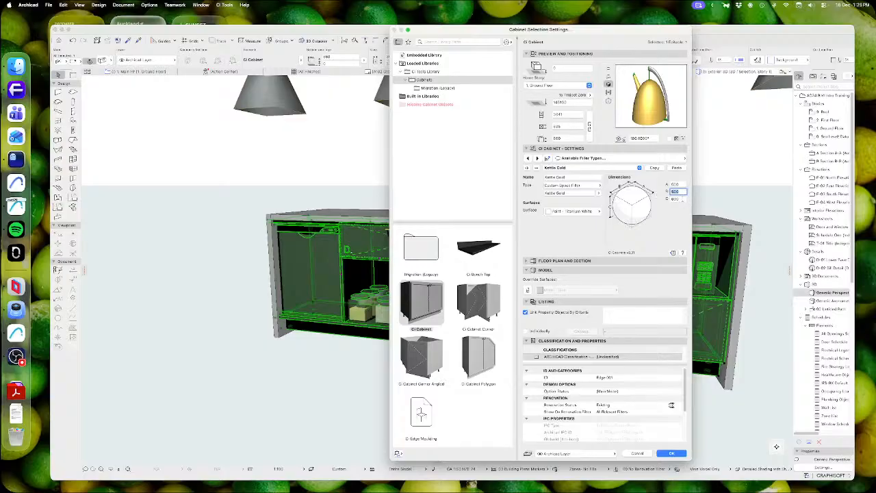
click(683, 200)
double_click(683, 200)
text(860)
key(Tab)
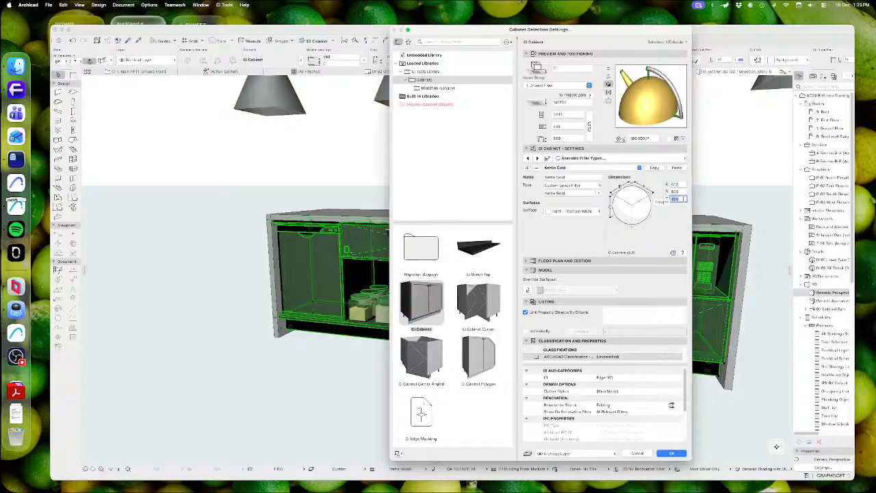
text(300)
key(Tab)
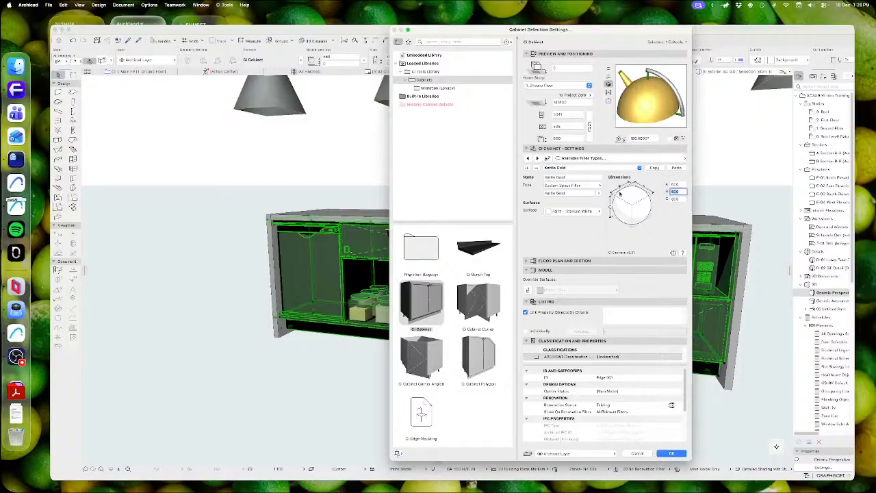
Step: Assign the Kettle Gold filler to the island's open space holding the large storage jars, apply the settings and deselect the cabinet
click(684, 158)
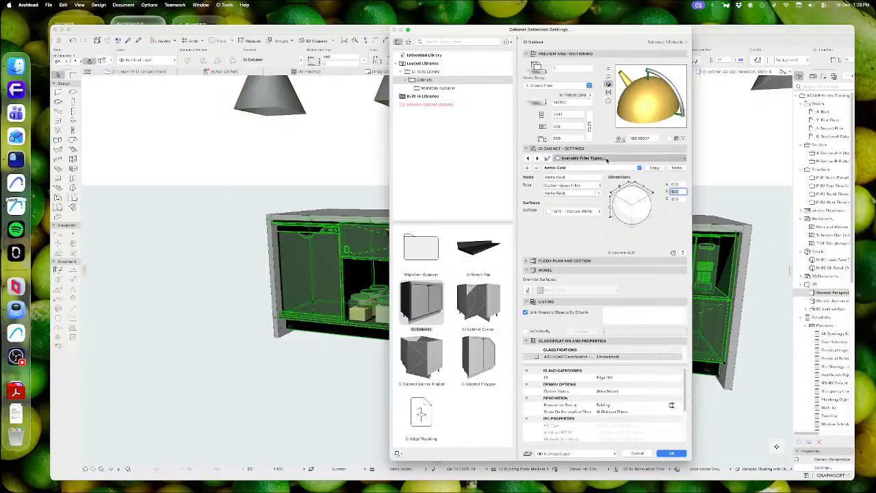
click(710, 257)
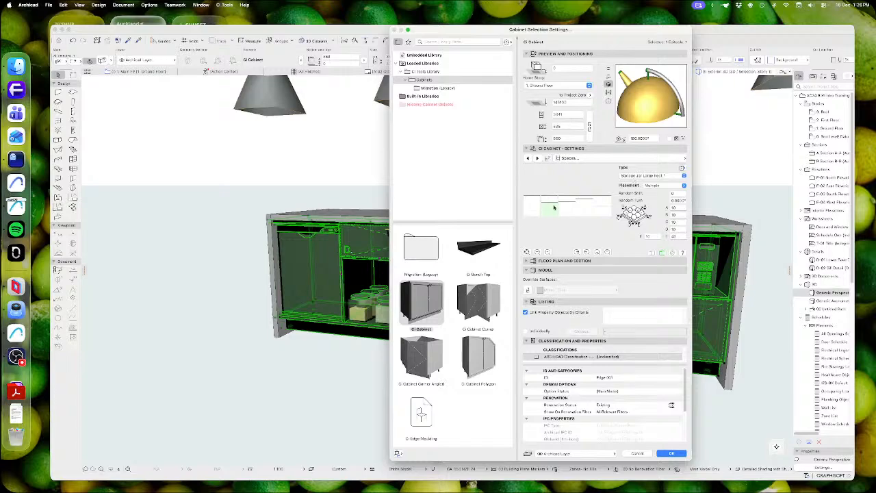
click(647, 176)
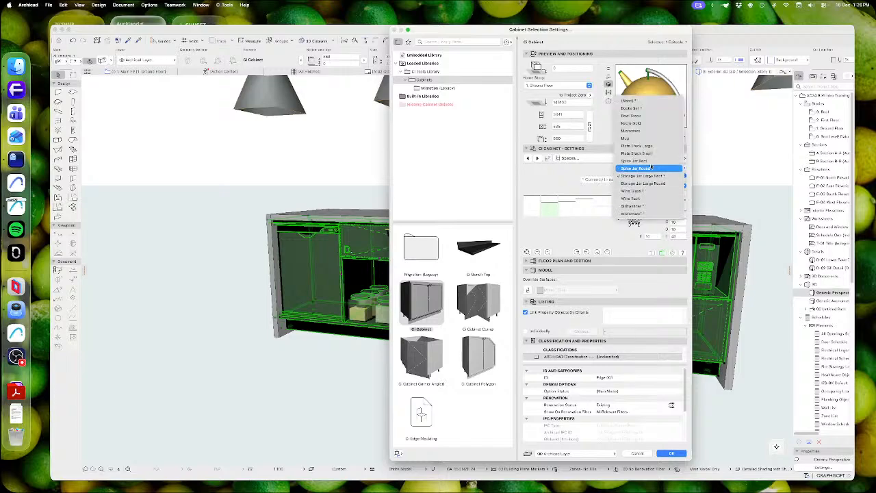
click(630, 124)
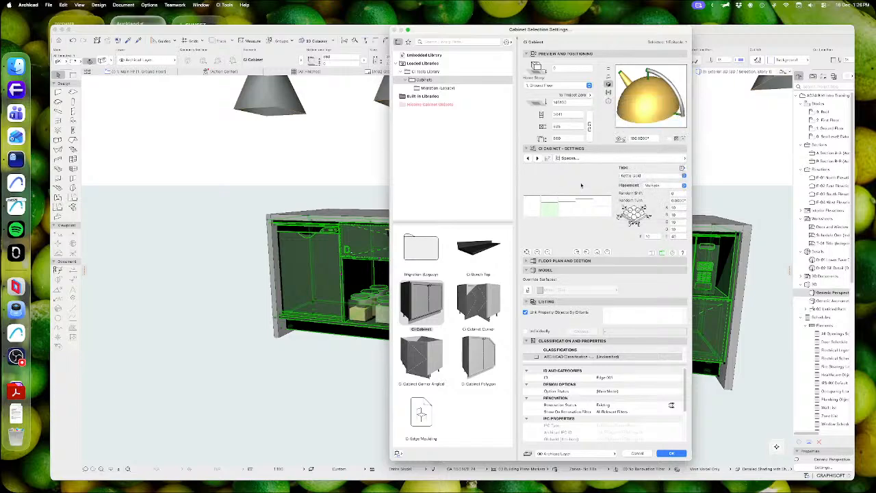
click(674, 454)
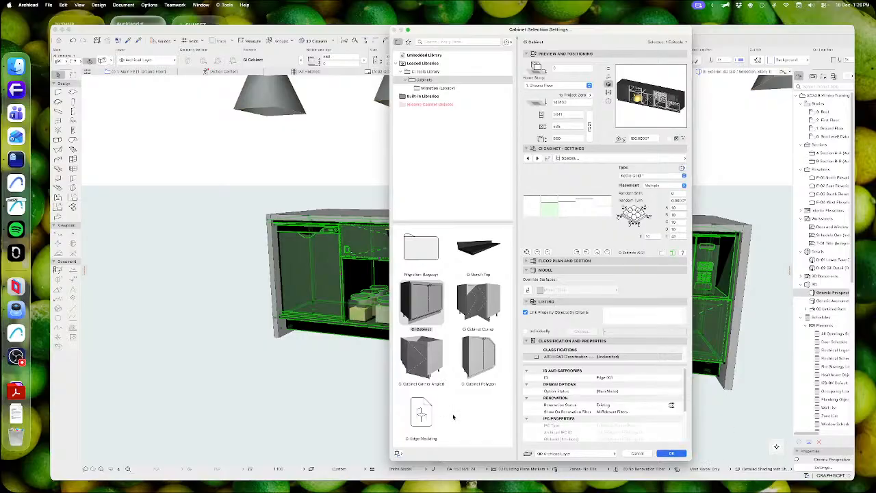
click(364, 372)
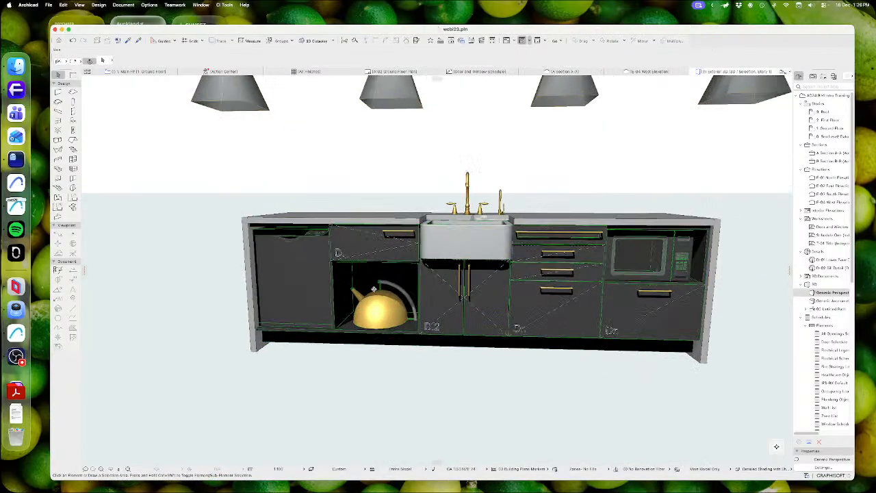
Step: Inspect the gold kettle and the rest of the island from several angles, and select the island cabinet
shift+middle_drag(374, 289, 457, 298)
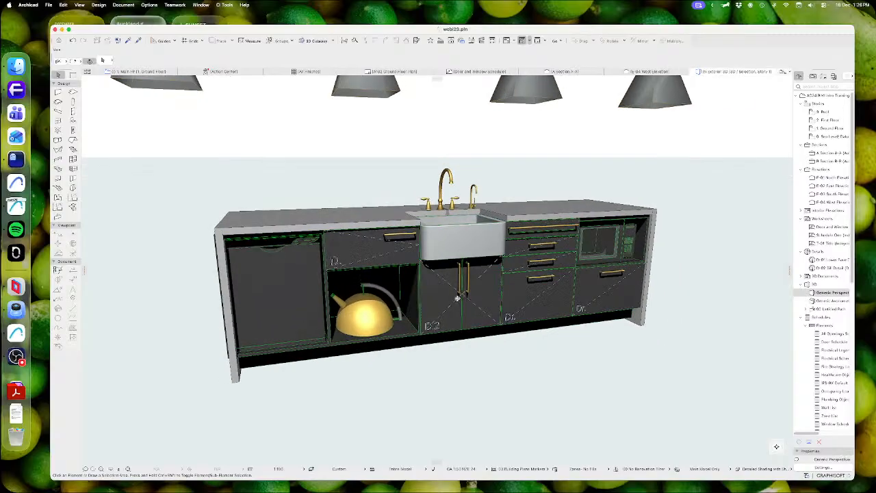
scroll(457, 299, up, 10)
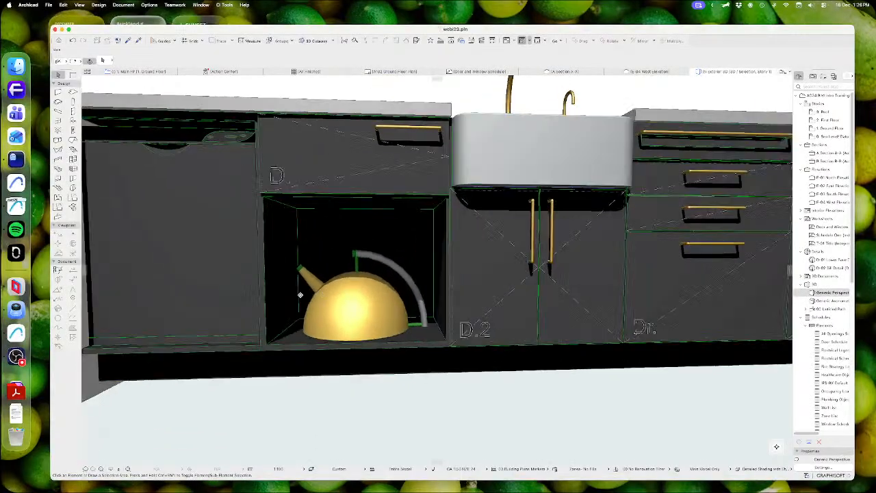
scroll(300, 294, down, 10)
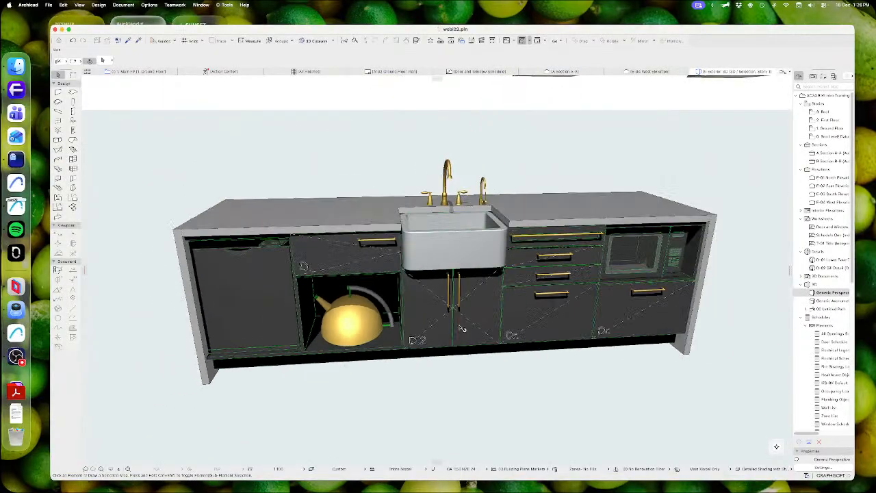
shift+middle_drag(463, 329, 397, 323)
shift+middle_drag(460, 325, 485, 360)
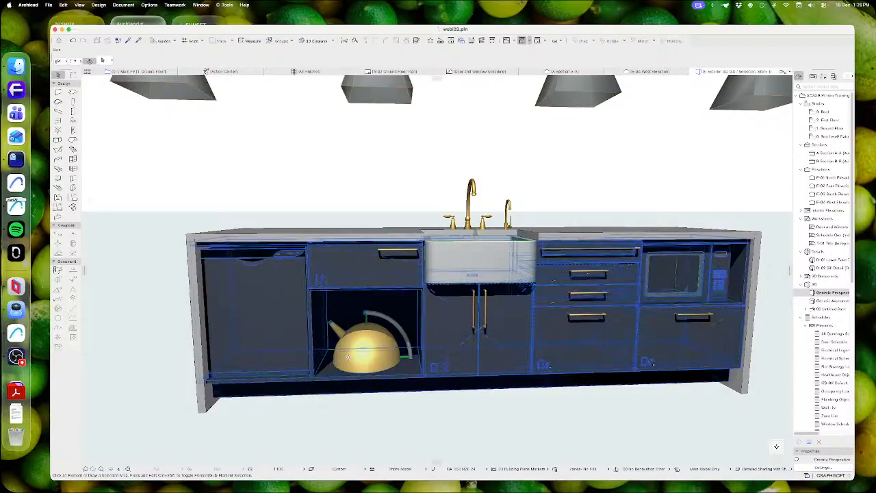
shift+middle_drag(359, 356, 368, 354)
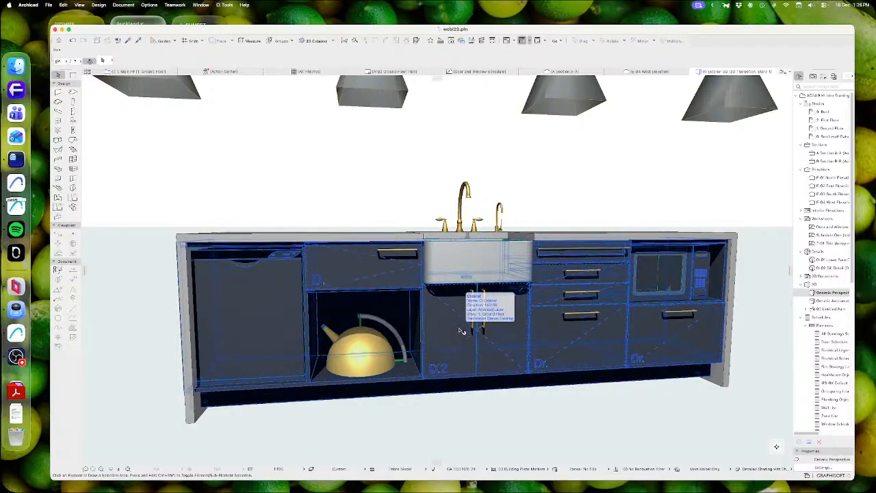
shift+middle_drag(592, 320, 519, 354)
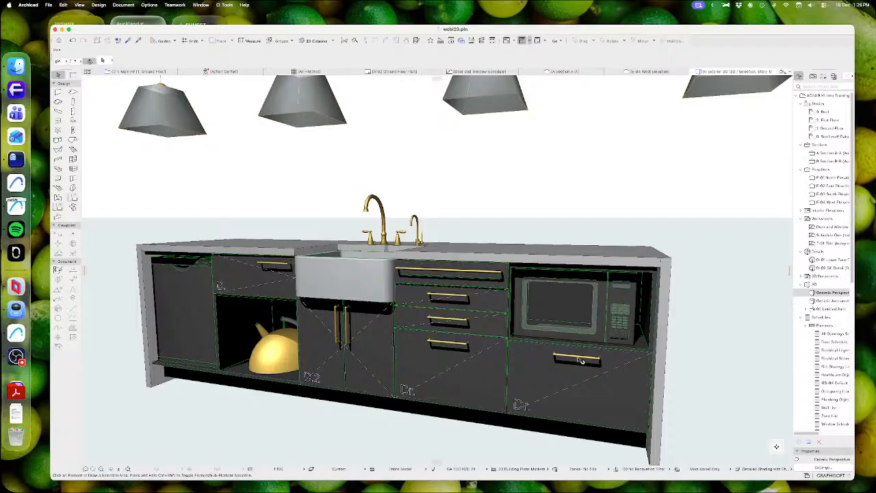
click(570, 326)
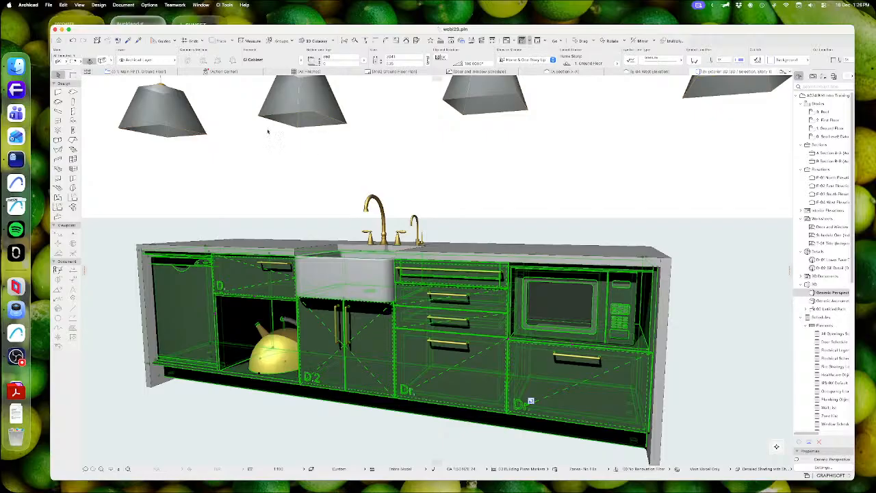
Step: On the ground floor plan, reset the CI Cabinet to its default settings and place one cabinet in the empty area beside the kettle
click(131, 73)
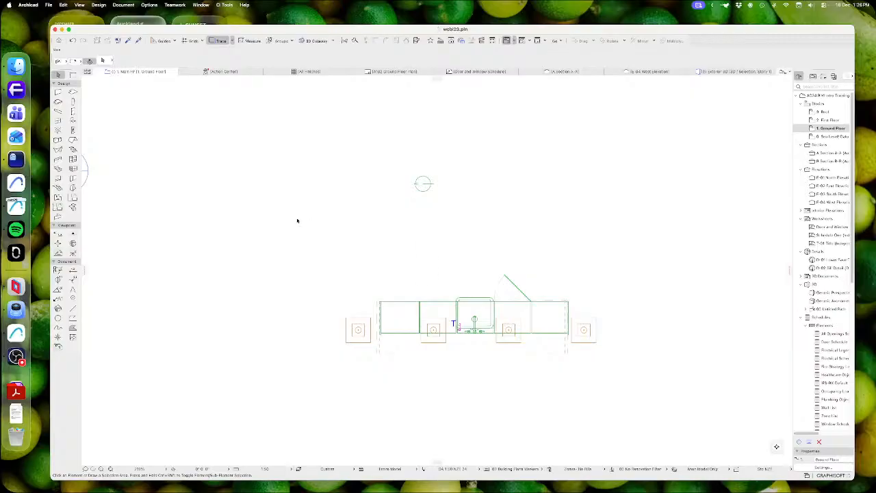
middle_drag(297, 220, 422, 265)
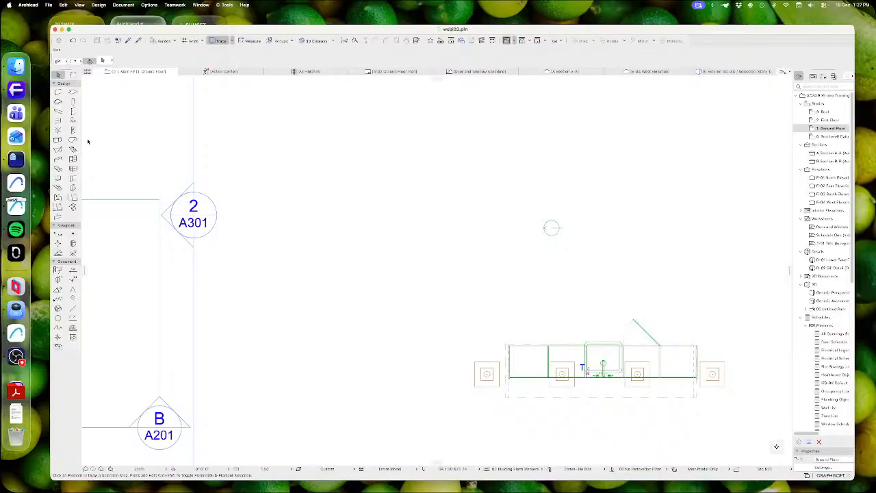
click(57, 140)
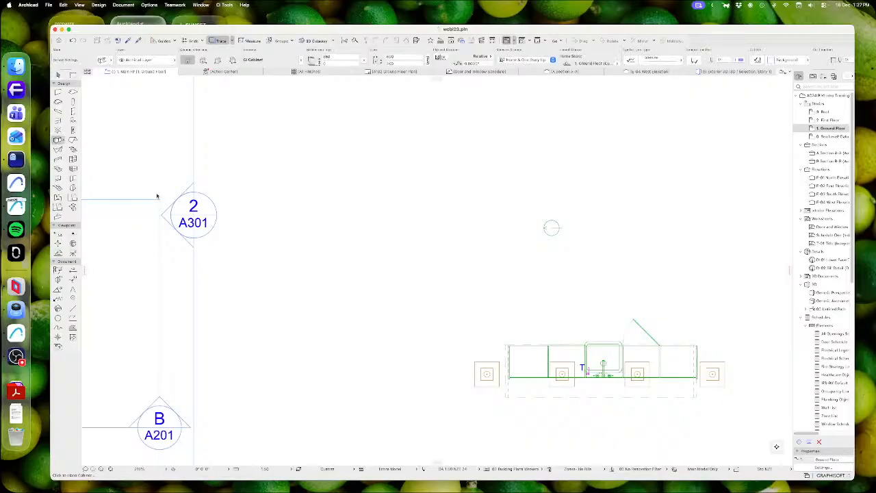
right_click(421, 299)
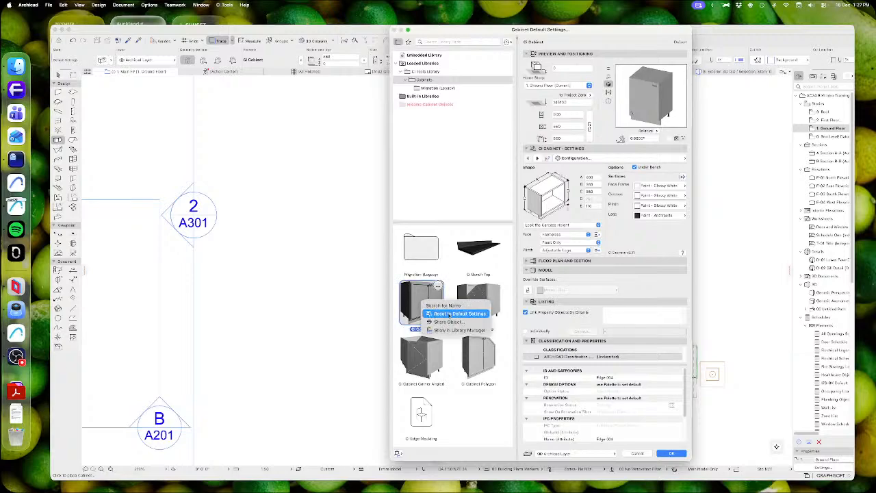
click(449, 314)
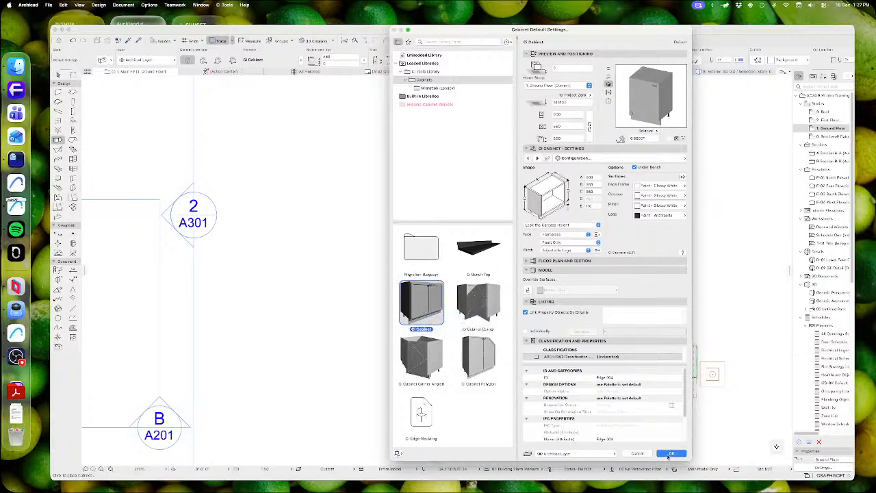
click(671, 454)
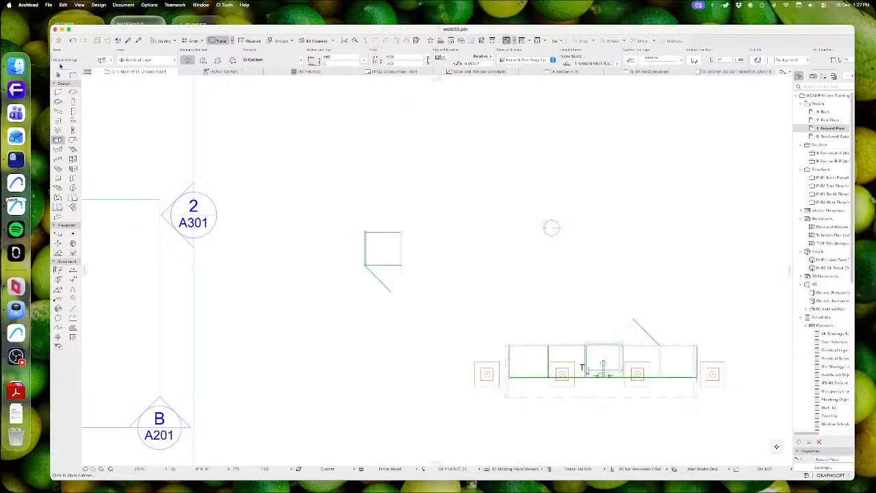
Step: Select the new cabinet and stretch its width to about 2030 mm, checking how it divides into units
click(59, 74)
drag(287, 193, 430, 307)
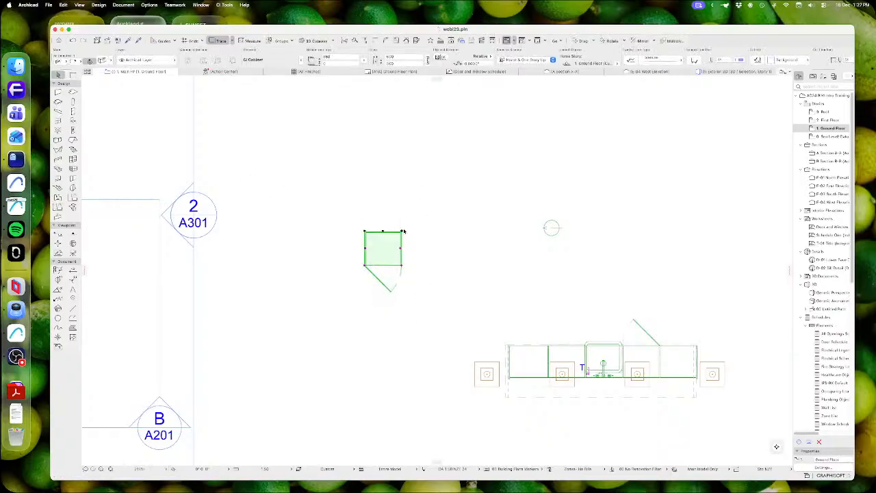
click(402, 232)
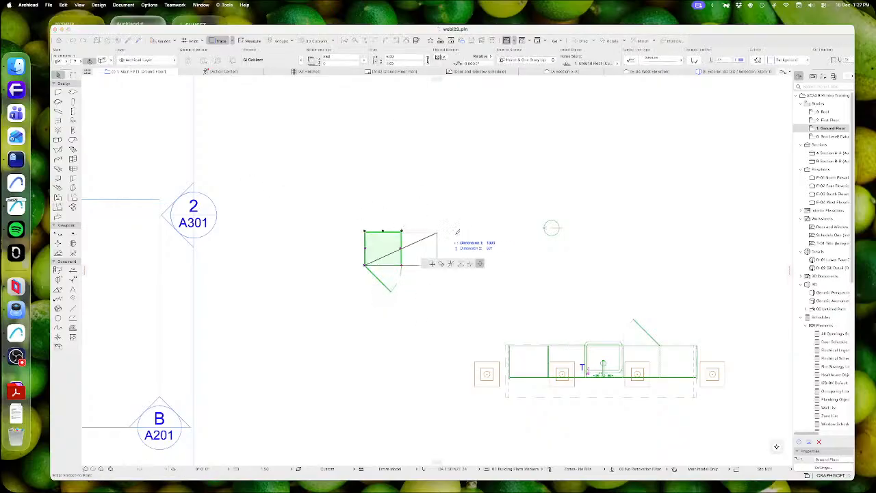
click(491, 233)
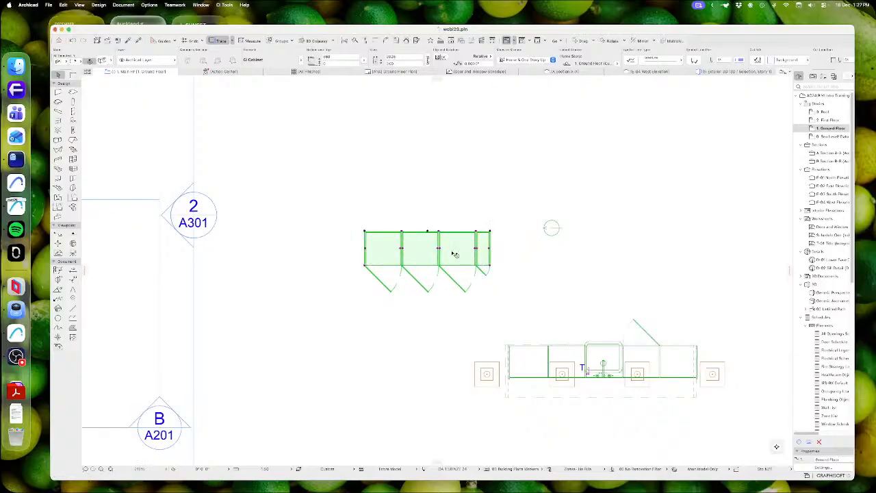
scroll(420, 250, up, 5)
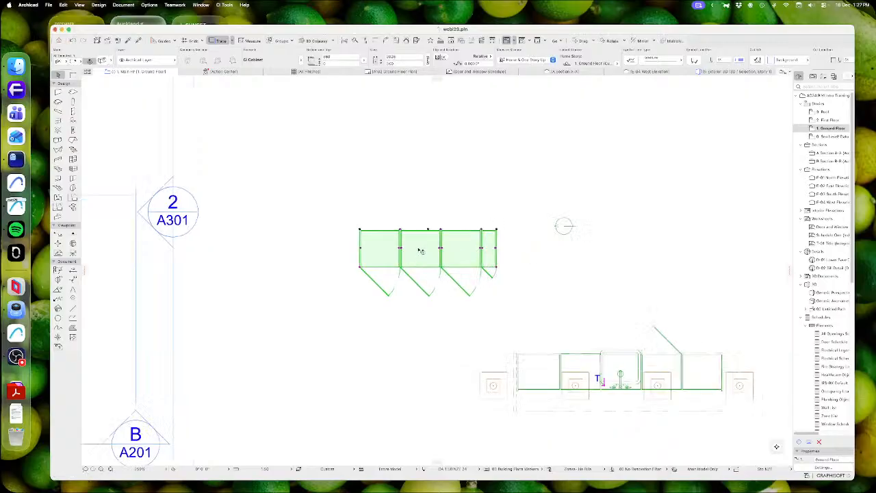
scroll(422, 247, up, 2)
scroll(418, 251, down, 3)
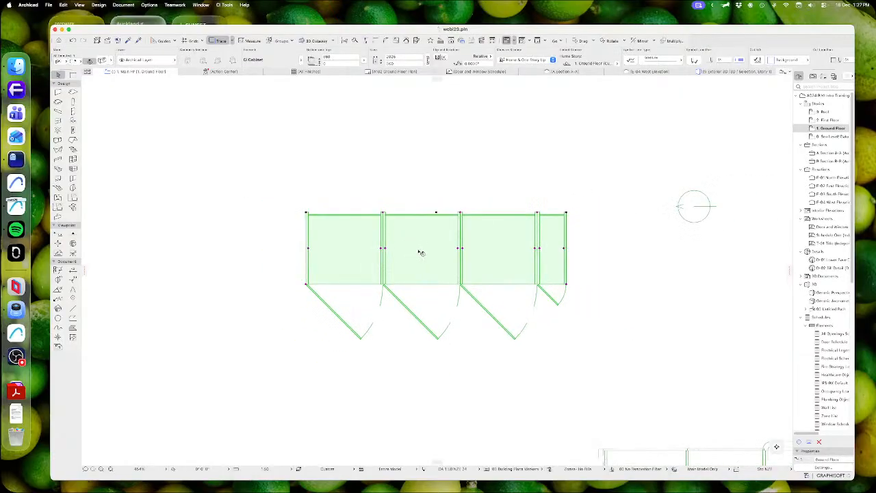
scroll(404, 251, up, 1)
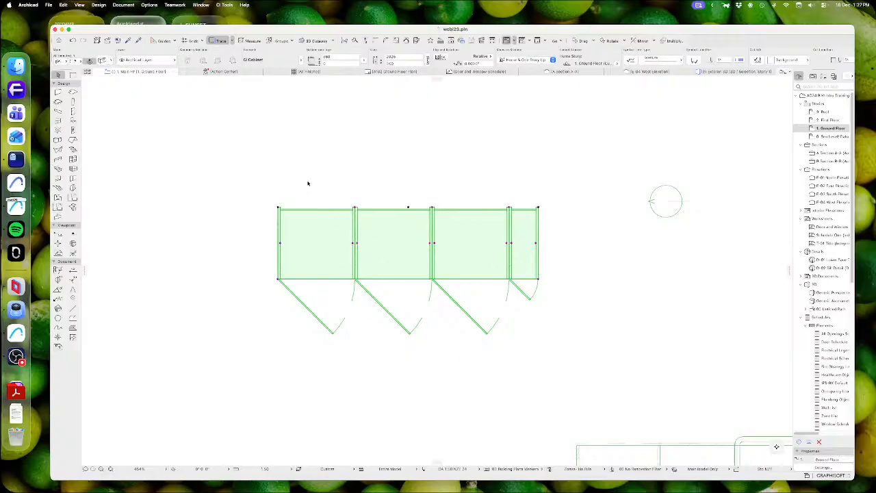
Step: Deselect the stretched cabinet and undo its width change
key(super+a)
click(389, 176)
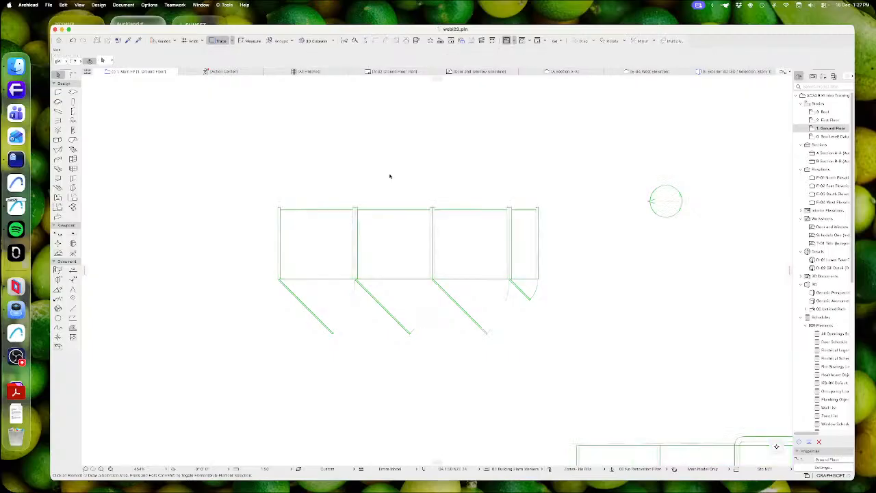
click(73, 40)
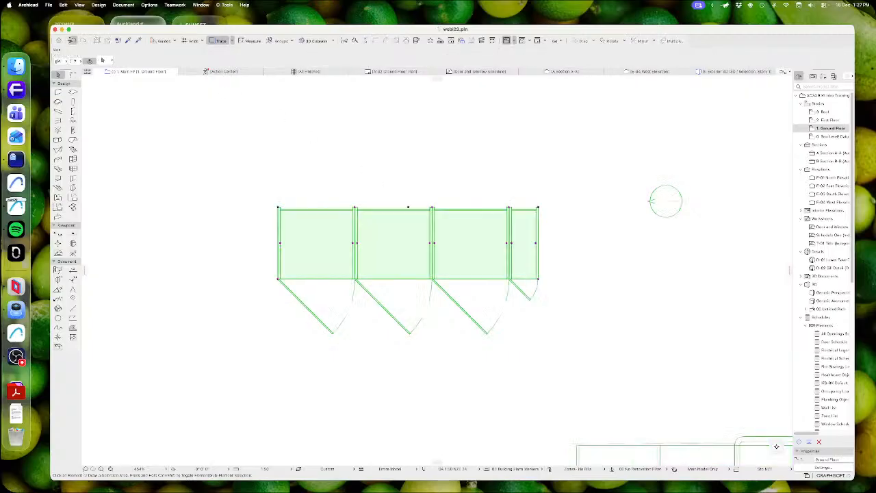
click(72, 41)
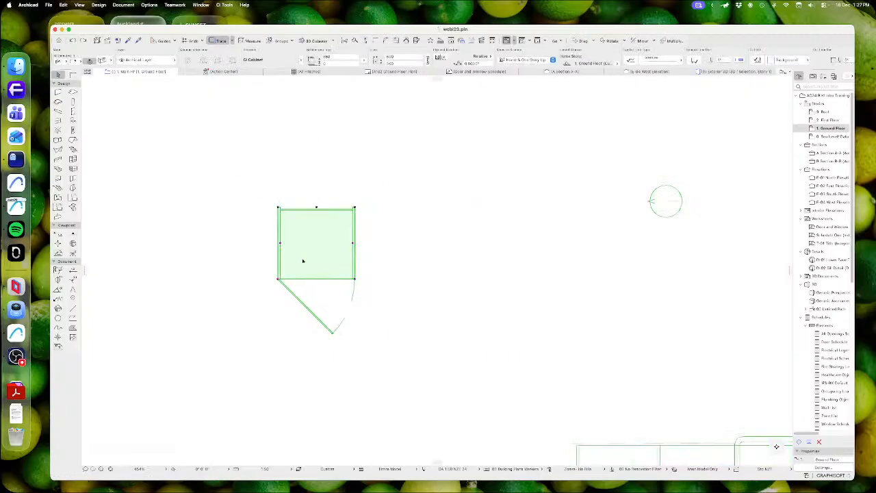
Step: Set the cabinet's width adjustment to Insert No Partitions in its Grids & Editing settings, and stretch the cabinet to about 1690 mm wide
click(102, 60)
click(608, 159)
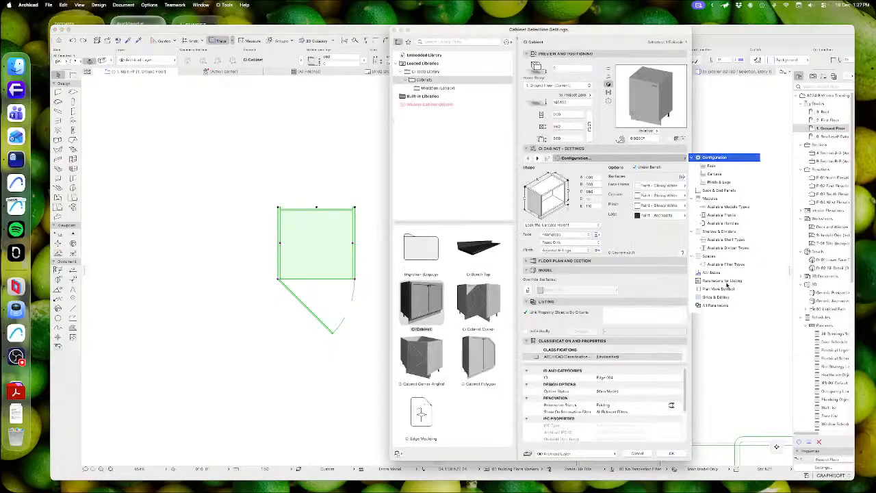
click(709, 297)
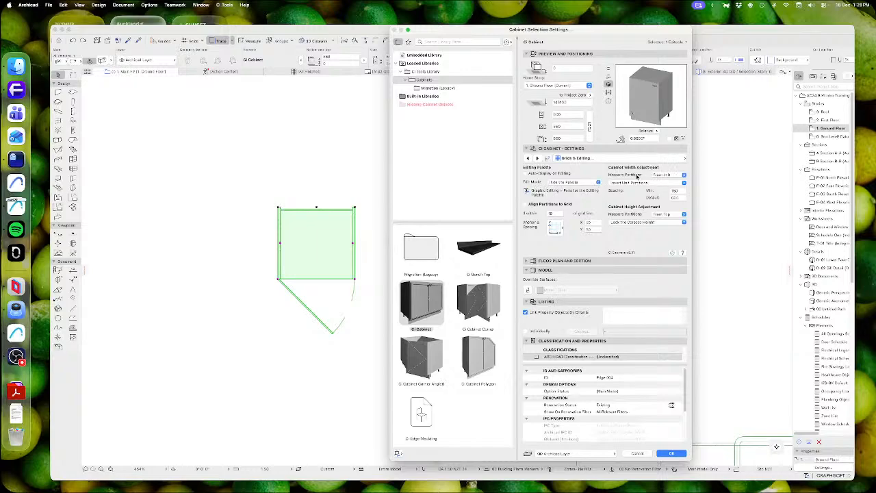
click(641, 185)
click(641, 184)
click(639, 184)
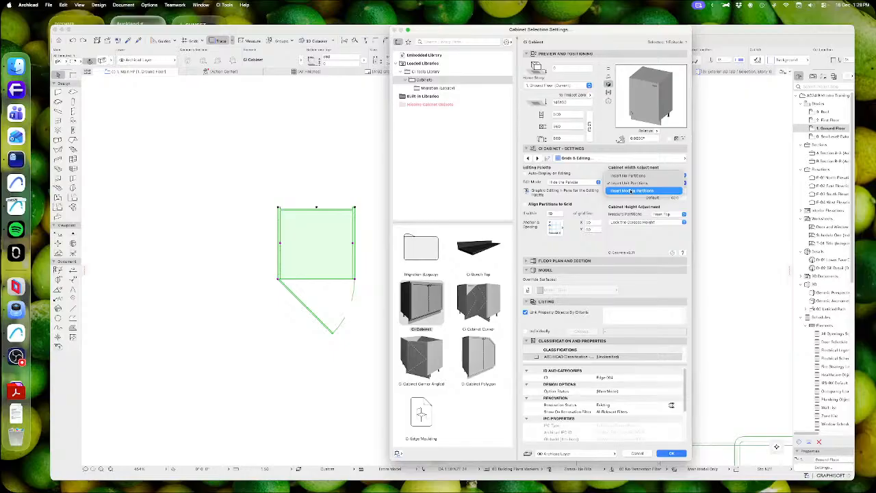
click(631, 176)
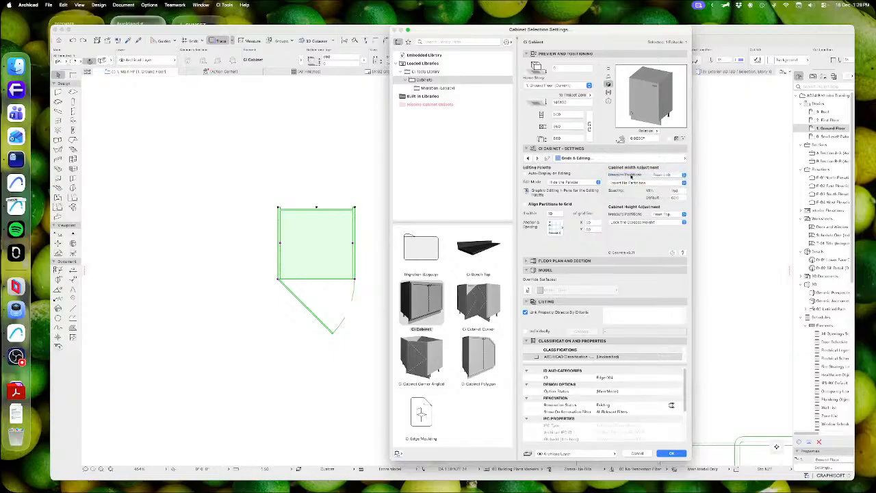
click(671, 453)
click(355, 207)
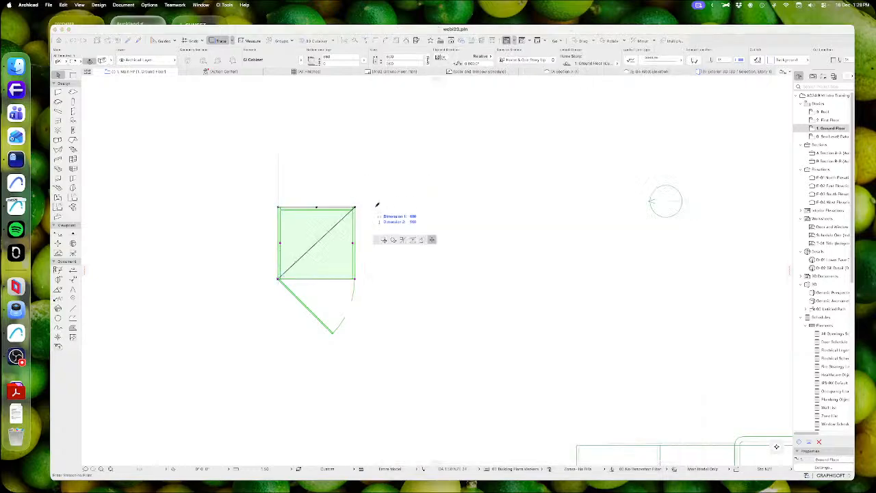
click(494, 208)
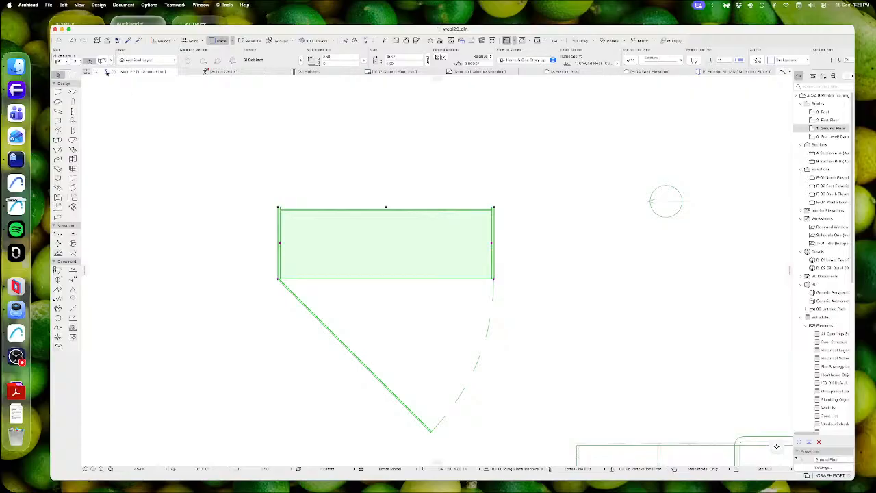
Step: Try the other partition insertion options on the stretched cabinet, cancel the settings, and undo the stretch
click(101, 60)
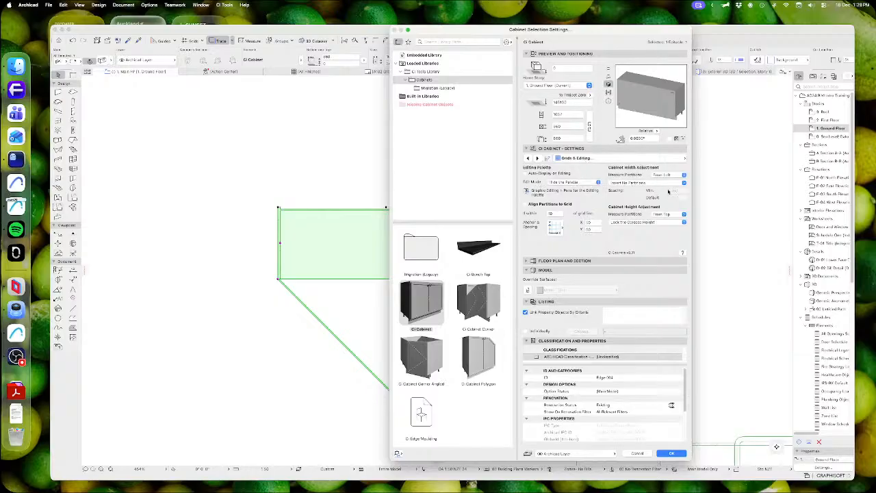
click(636, 184)
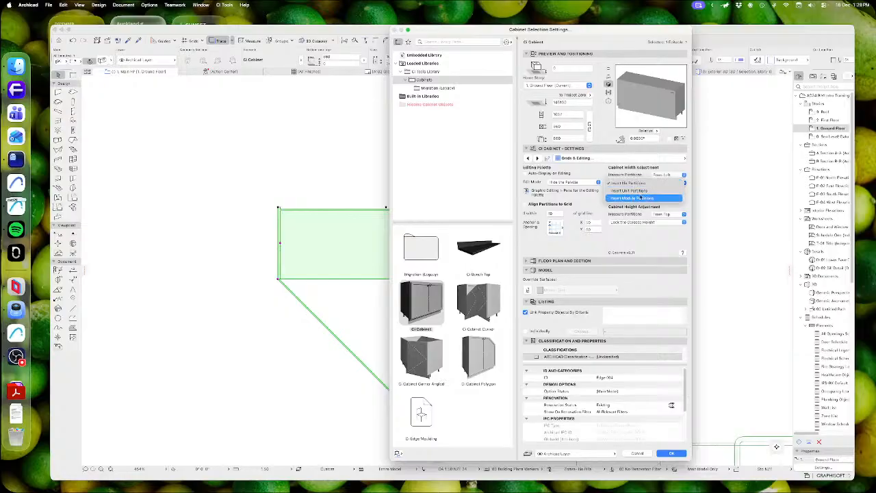
click(639, 197)
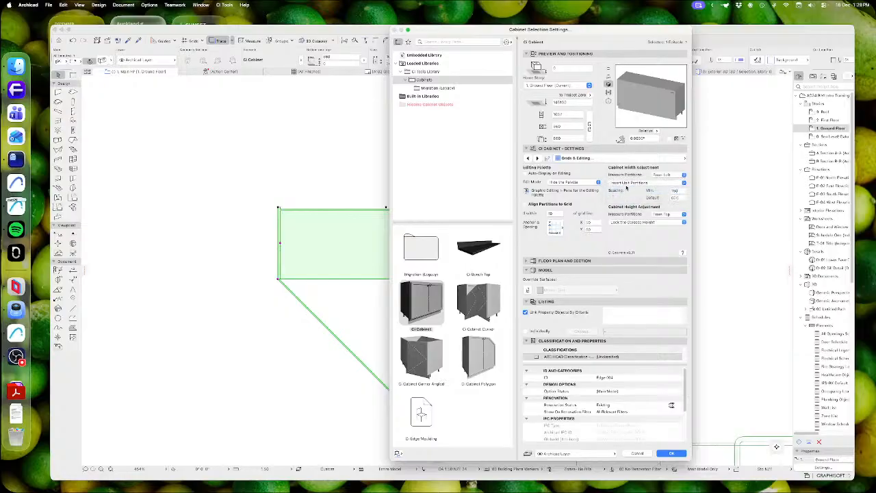
click(636, 452)
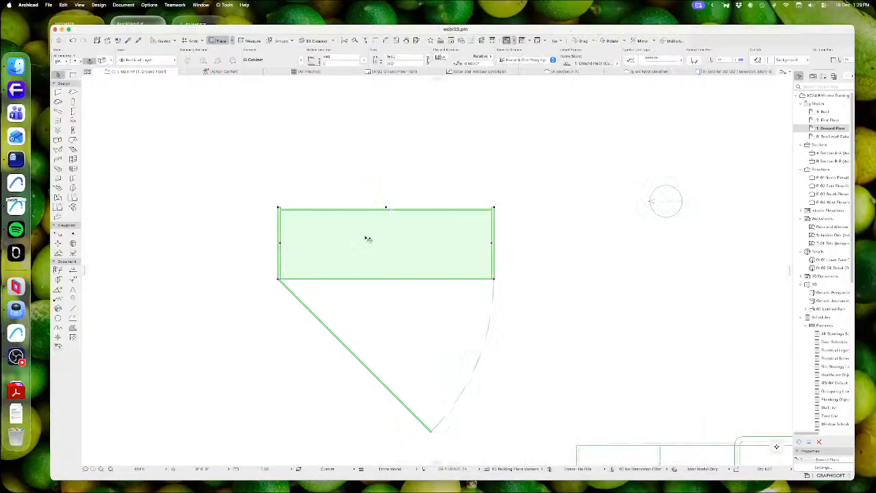
click(72, 42)
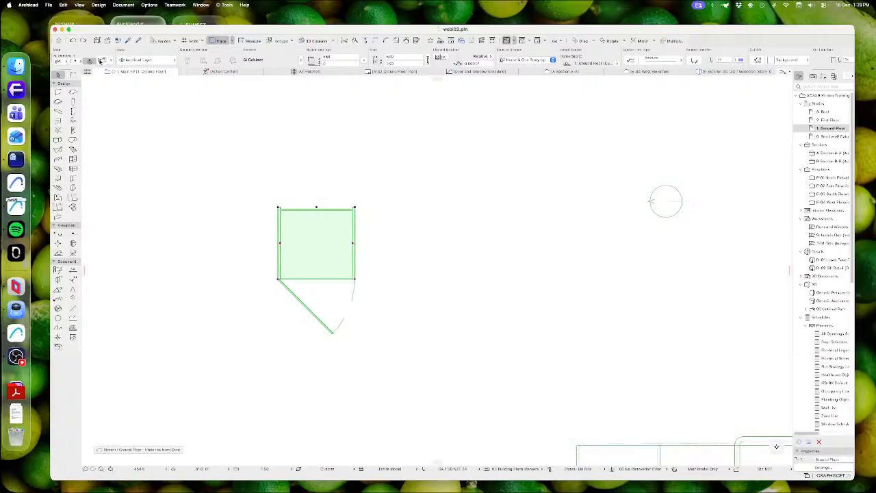
Step: Set the cabinet's width adjustment to Insert Unit Partitions with a default spacing of 800 mm and a minimum of 400 mm
click(100, 61)
click(678, 184)
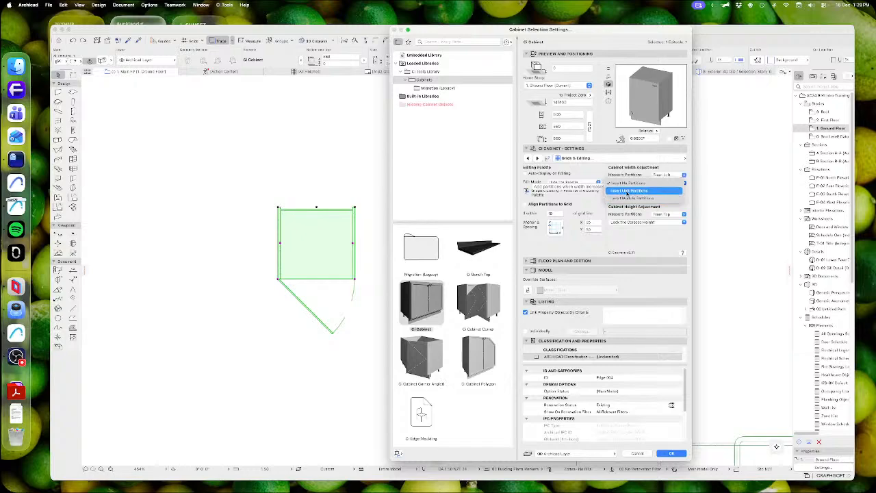
click(636, 190)
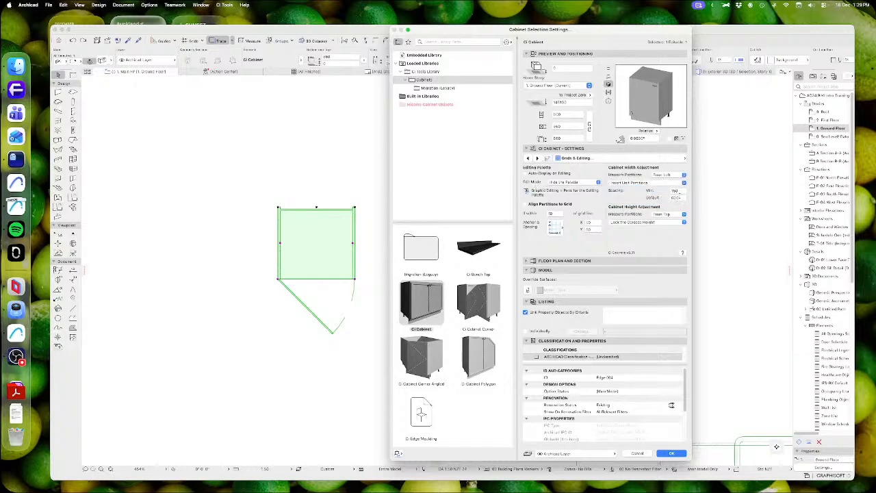
click(675, 197)
text(6)
click(675, 191)
text(400)
click(642, 197)
click(673, 453)
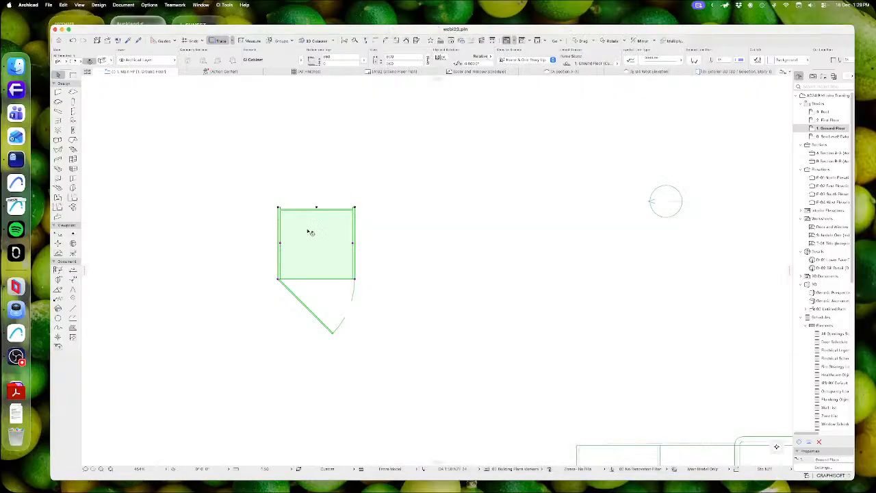
Step: Stretch the cabinet to about 2530 mm wide and measure the width of its widest unit
click(355, 208)
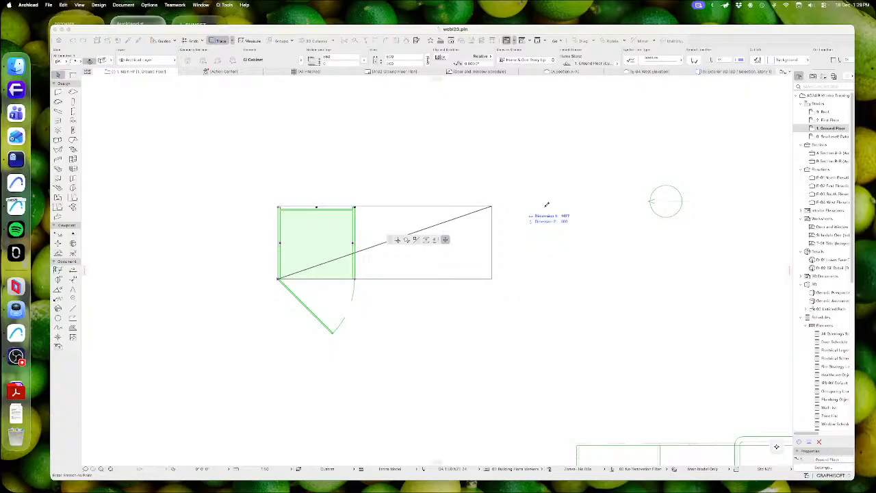
click(604, 205)
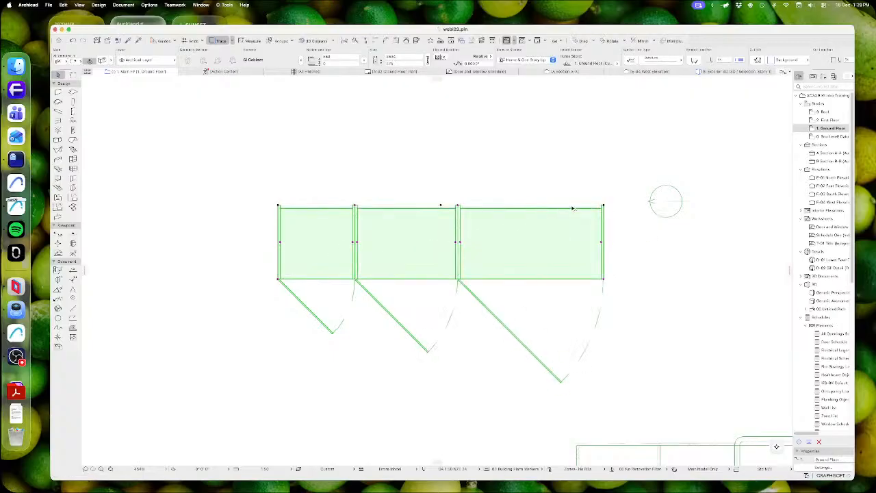
click(403, 390)
click(404, 264)
key(m)
click(458, 206)
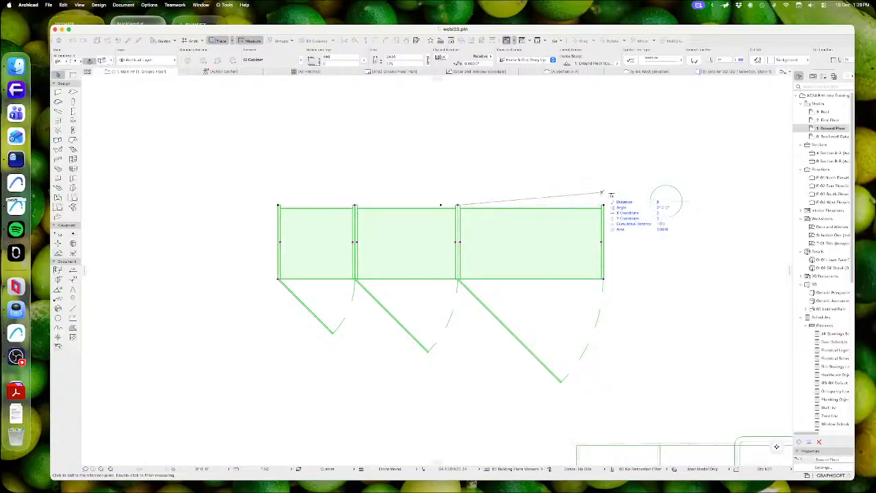
key(Escape)
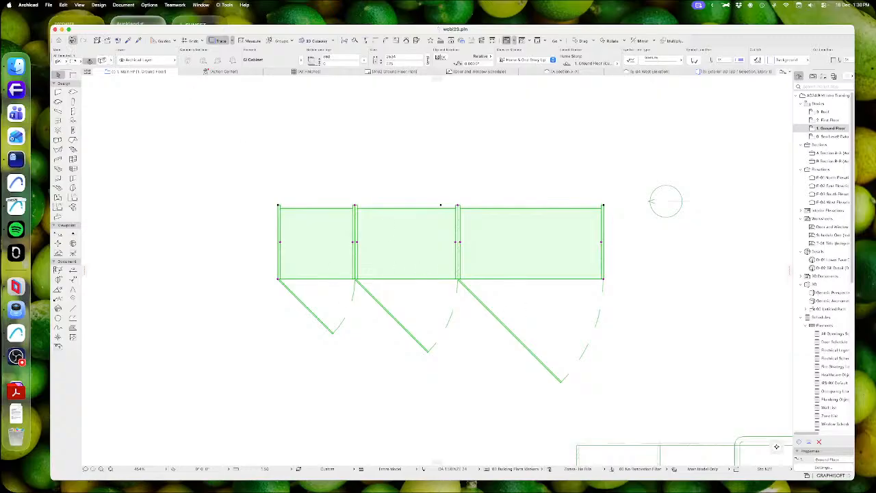
Step: Undo the last stretch and set the cabinet's Measure Partitions option for width adjustment to Proportionally
click(72, 40)
click(104, 61)
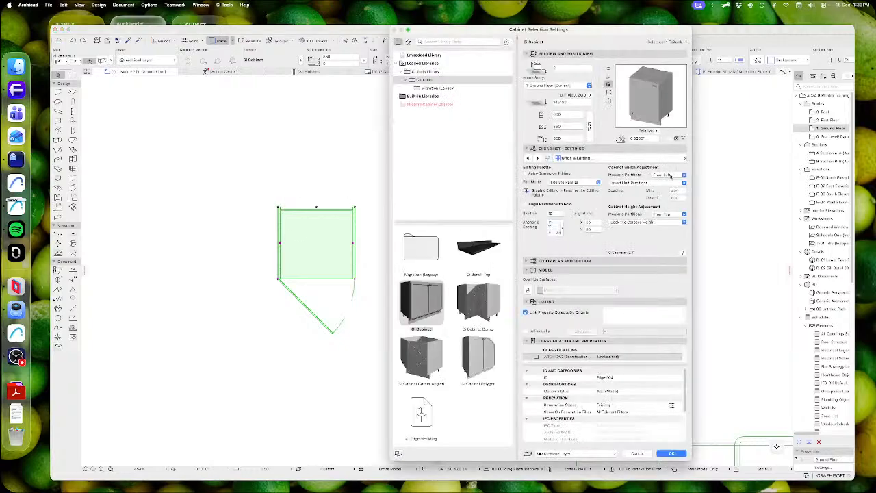
click(668, 175)
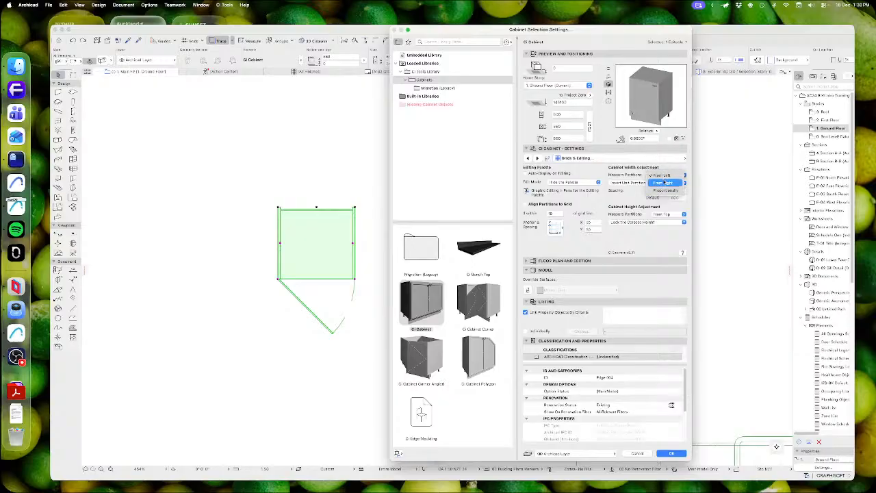
click(662, 192)
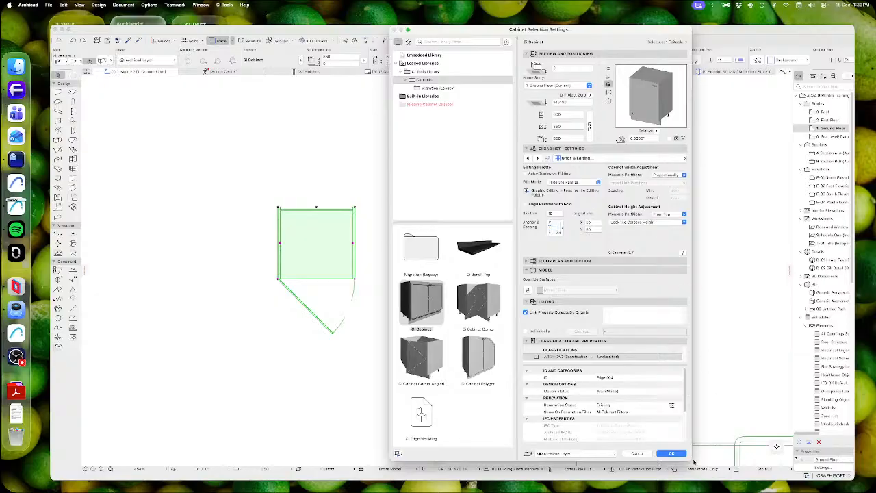
click(672, 453)
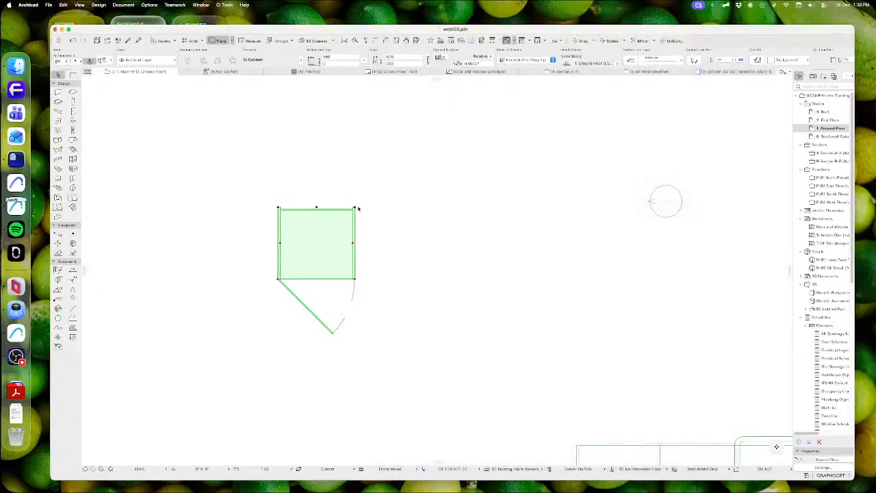
Step: Stretch the cabinet to about 1640 mm wide and split its module into 3 across the width in the Modules settings
click(355, 207)
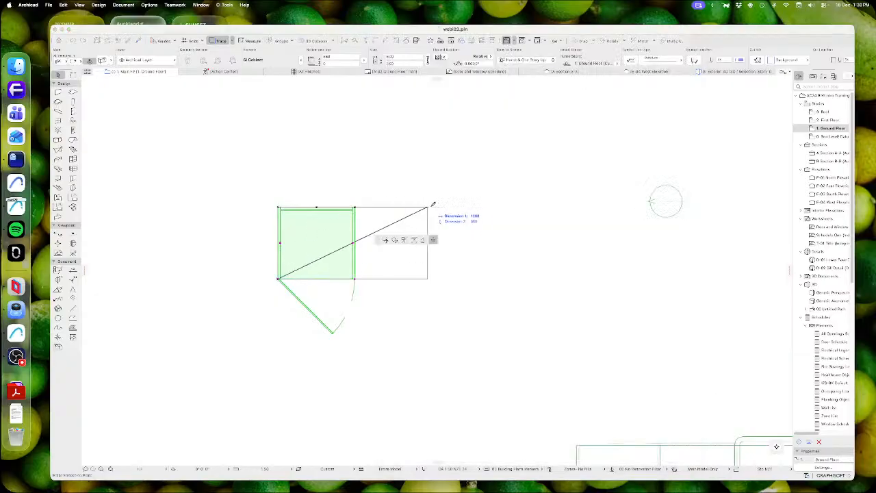
click(488, 209)
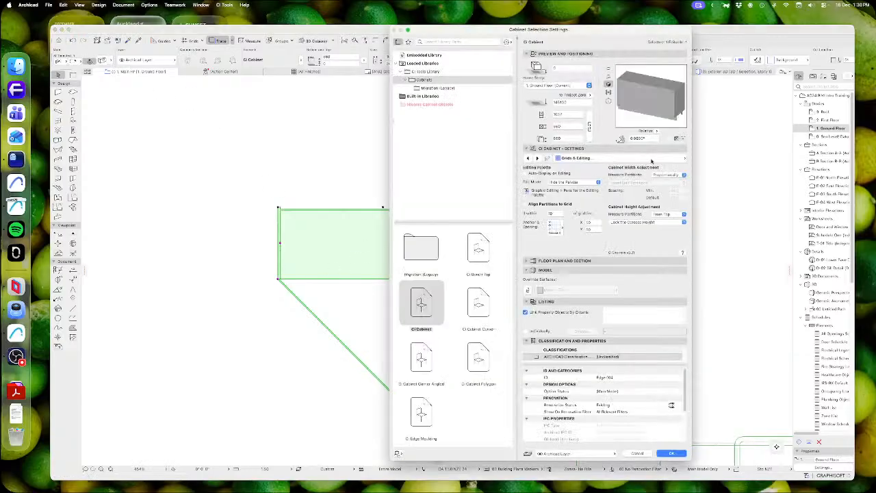
click(647, 158)
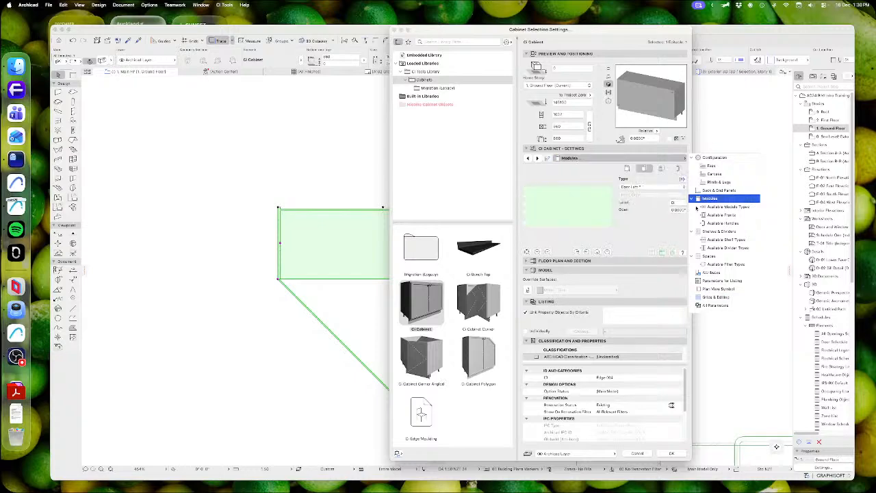
click(711, 199)
click(627, 169)
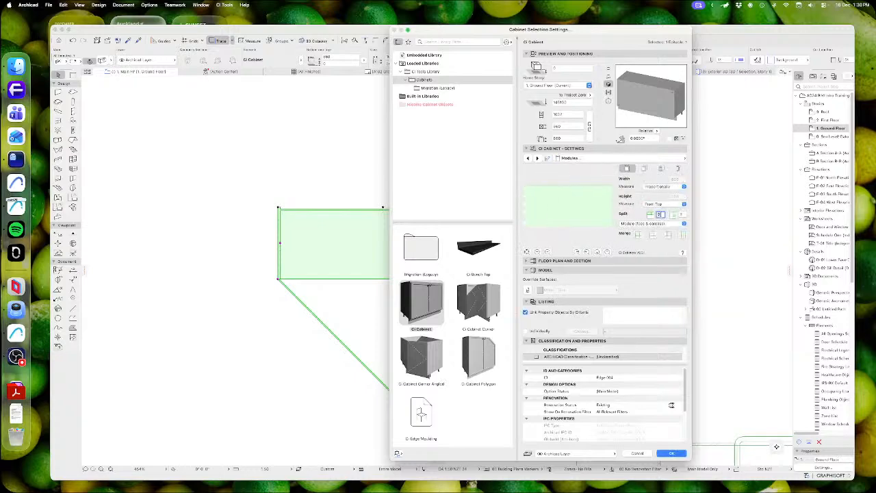
text(3)
key(Tab)
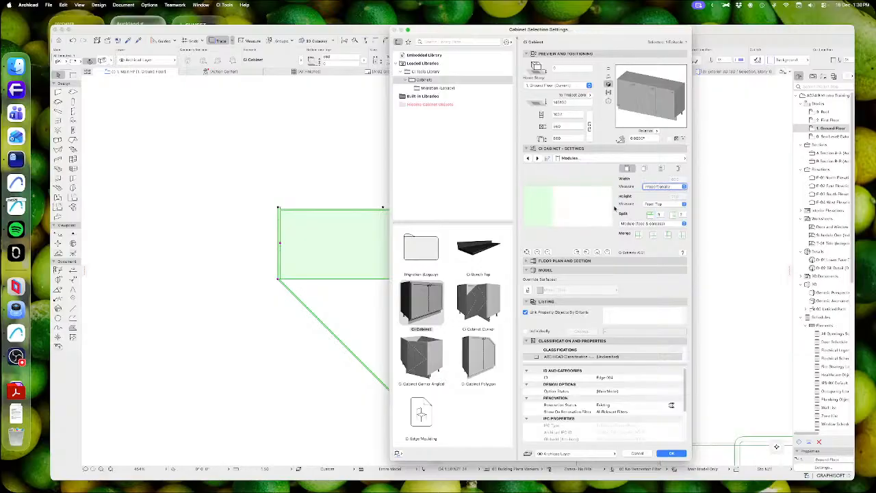
Step: Try measuring a module's width From Left, switch it back to Proportionally, and select the middle module
click(563, 208)
click(601, 199)
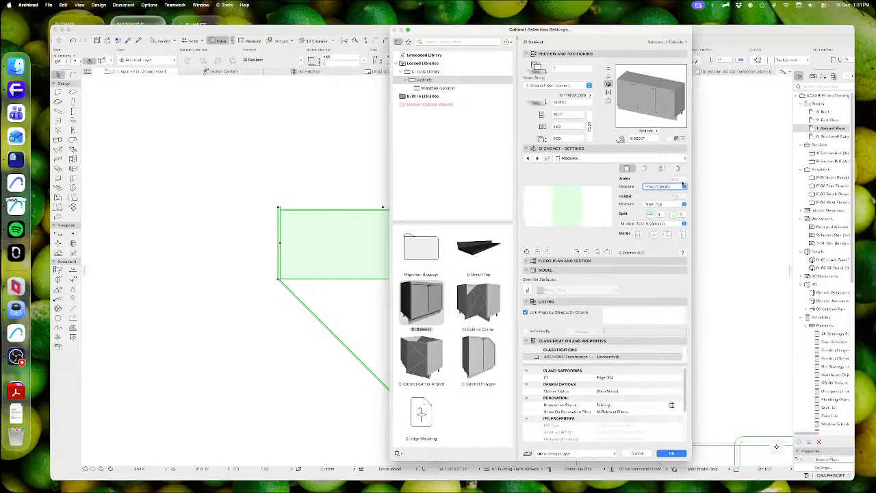
click(656, 187)
click(654, 172)
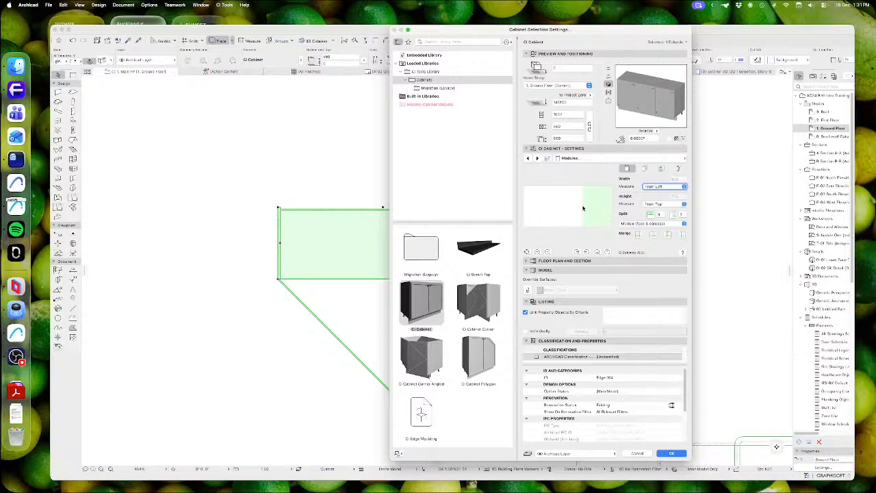
click(661, 186)
click(658, 204)
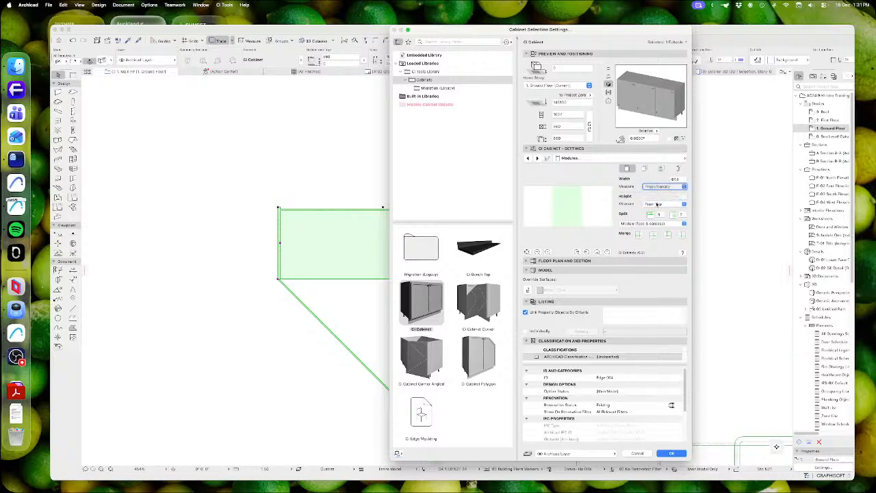
click(557, 209)
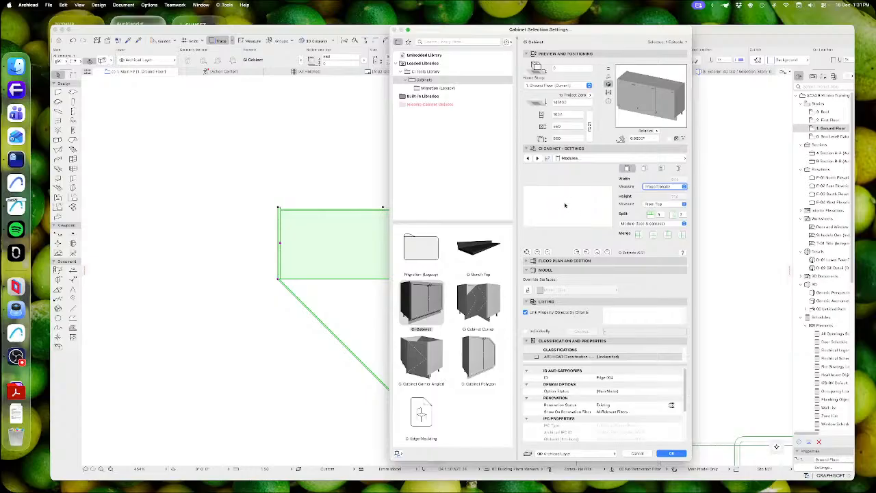
click(566, 204)
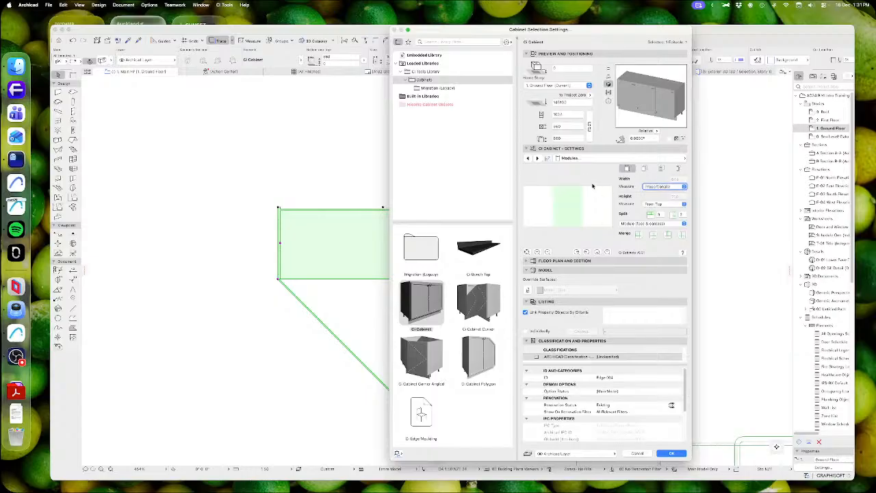
Step: Set the overall cabinet width to 2000 mm and select the right-hand module to check its width
click(564, 113)
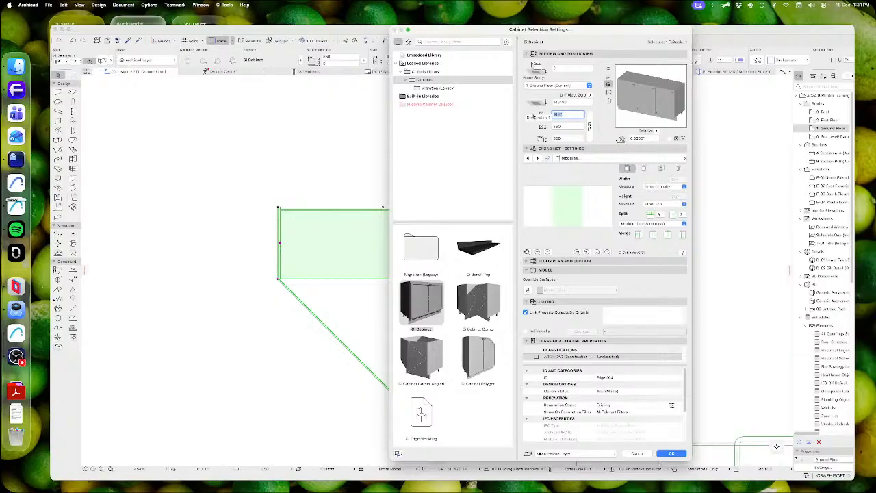
text(1800)
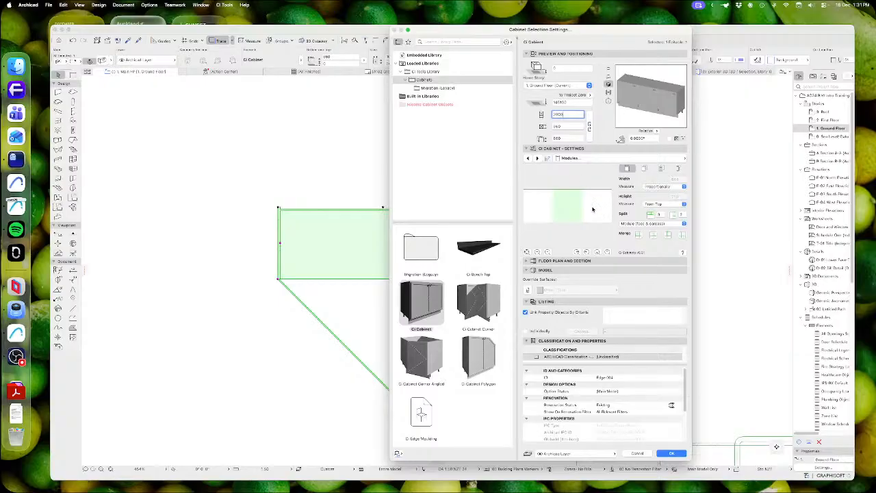
click(594, 209)
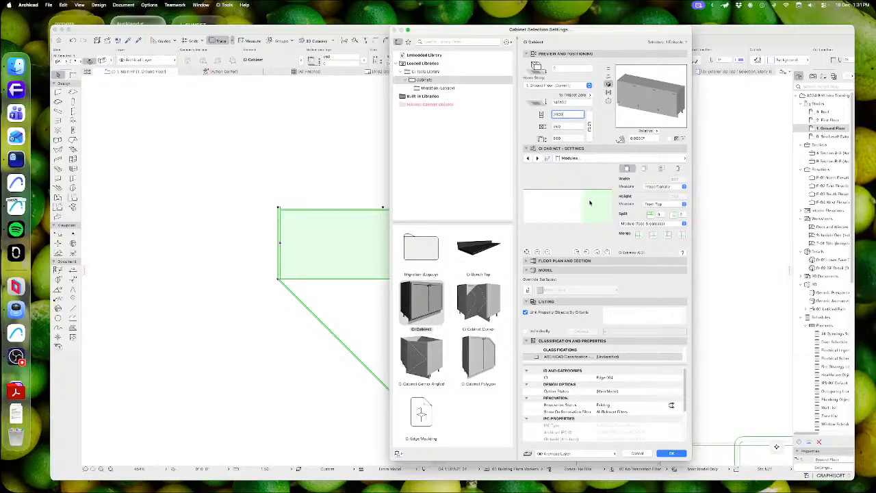
Step: Select the middle, left-hand and right-hand modules in turn to compare their proportional widths at the 2000 mm cabinet width
click(568, 209)
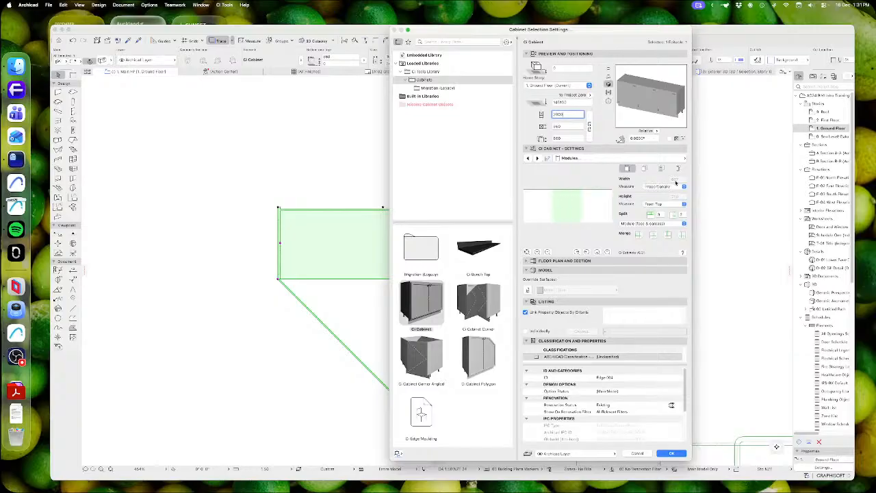
click(539, 209)
click(568, 208)
click(589, 207)
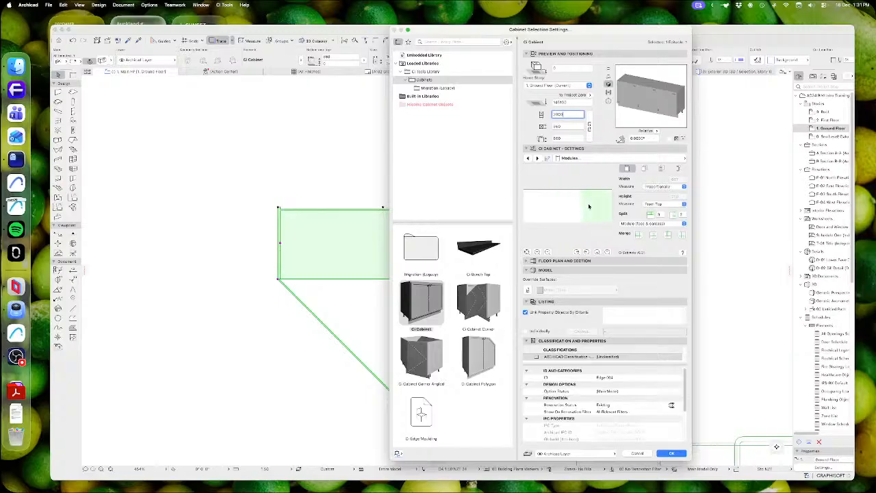
click(536, 206)
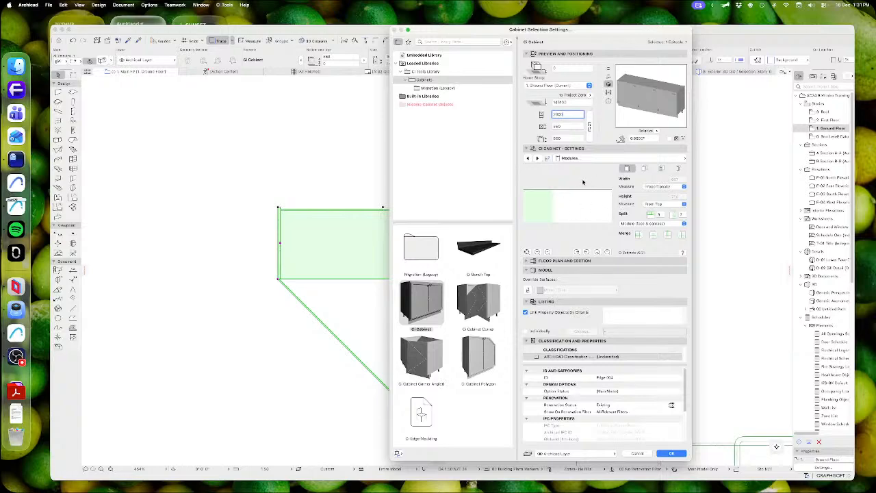
double_click(563, 114)
Step: Open the cabinet's Grids & Editing settings and review the Measure Partitions choices for height adjustment, keeping From Top
click(626, 158)
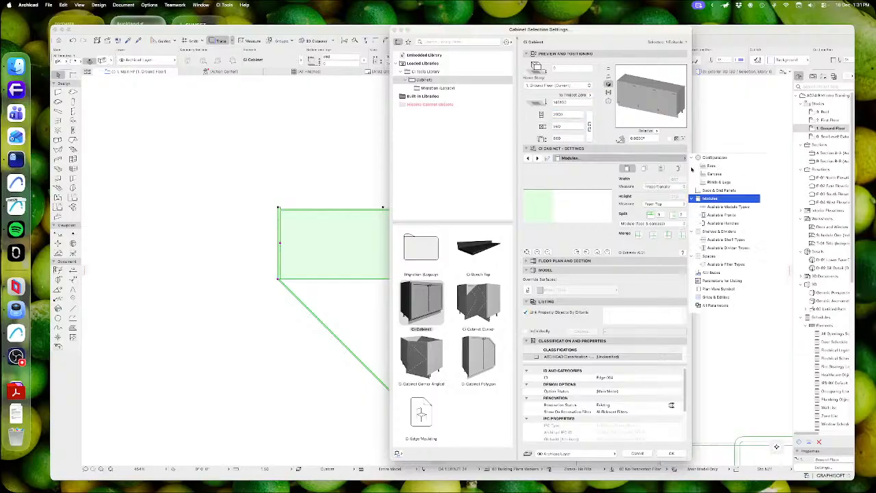
click(715, 289)
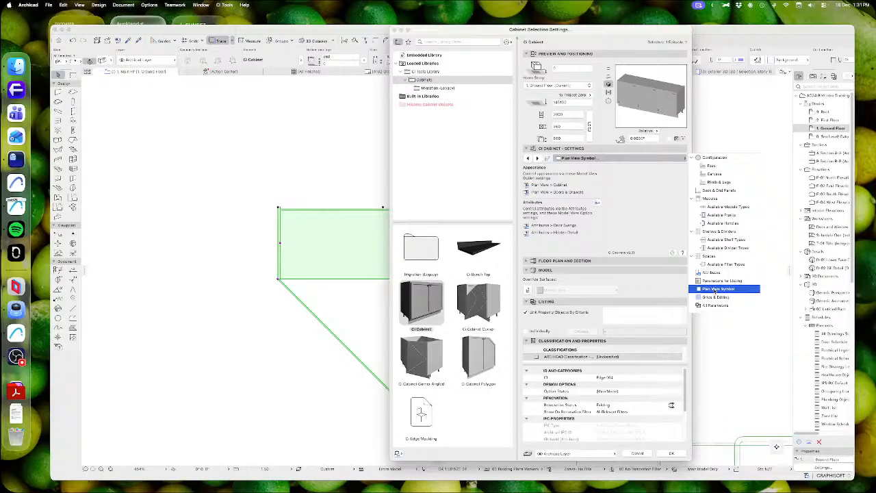
click(712, 298)
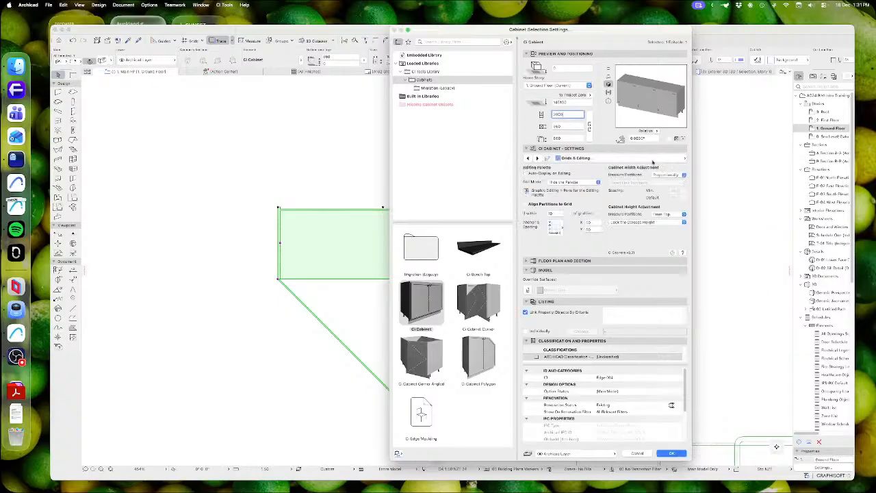
click(659, 215)
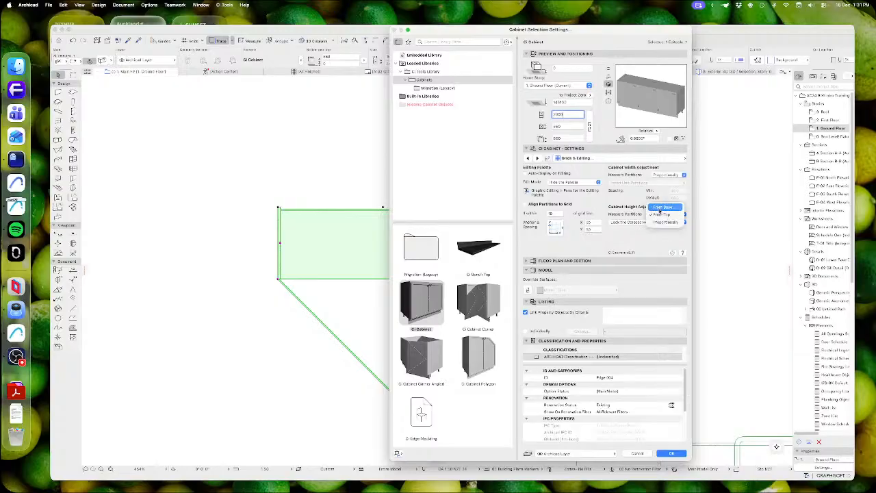
click(662, 216)
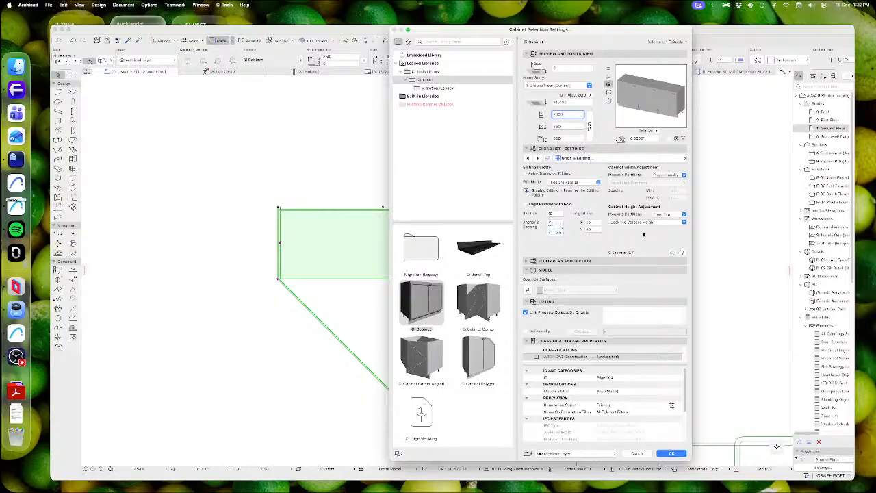
Step: Review the height lock choices for cabinet height adjustment, keeping Lock the Carcass Height, and cancel the cabinet settings without applying changes
click(632, 222)
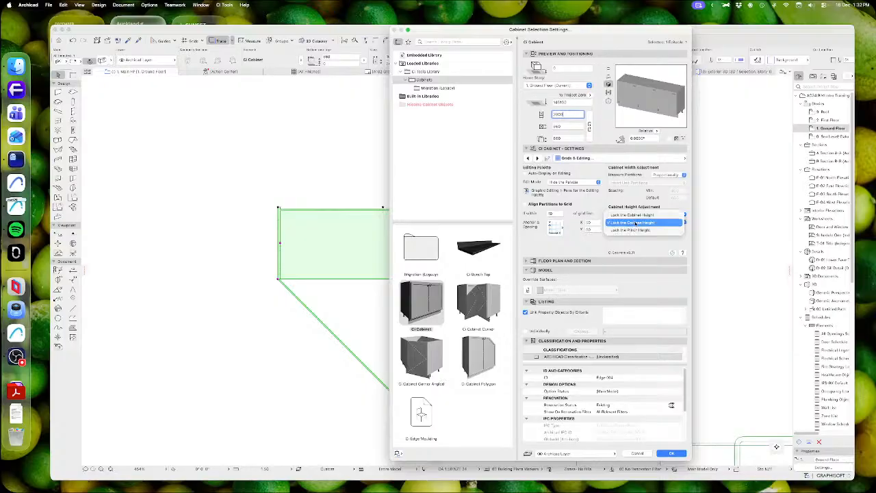
click(655, 234)
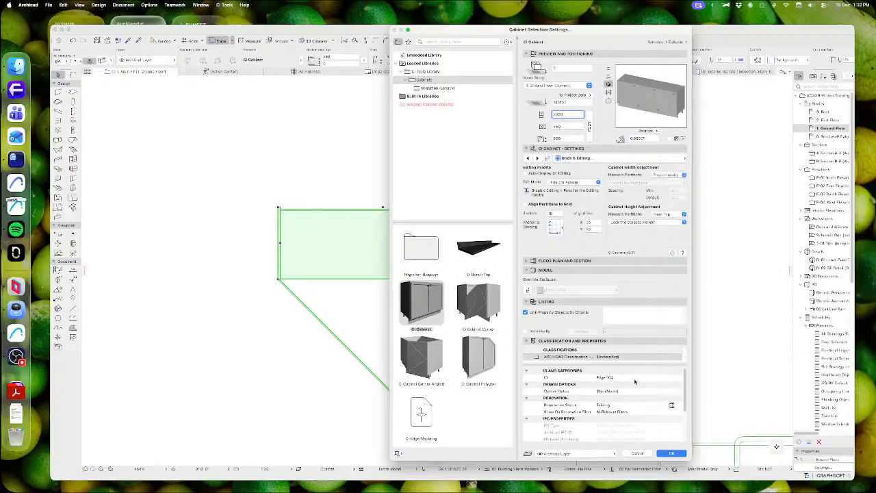
click(639, 454)
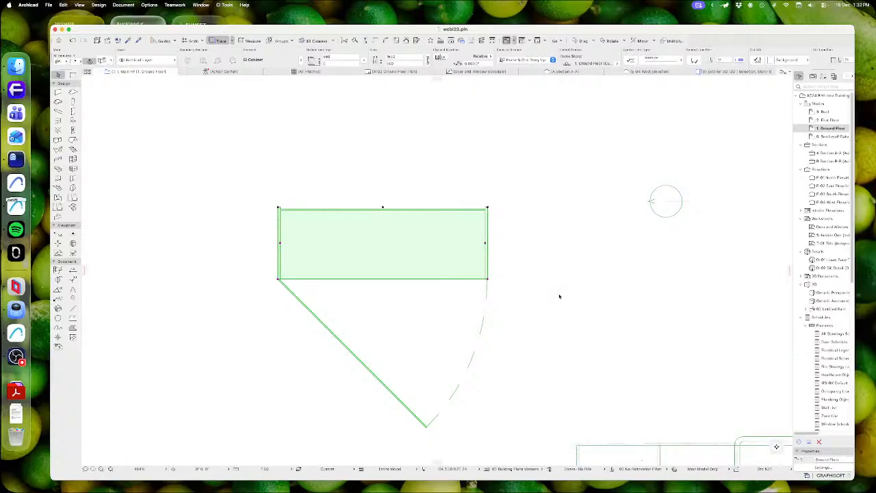
click(875, 267)
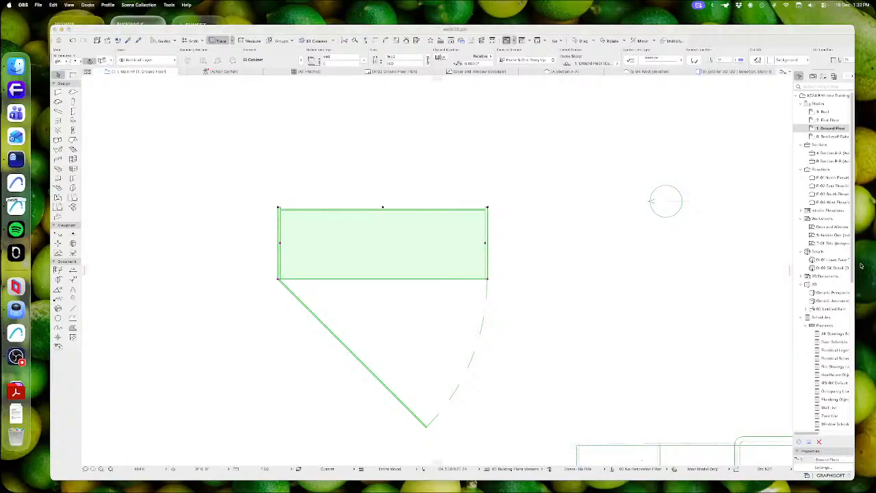